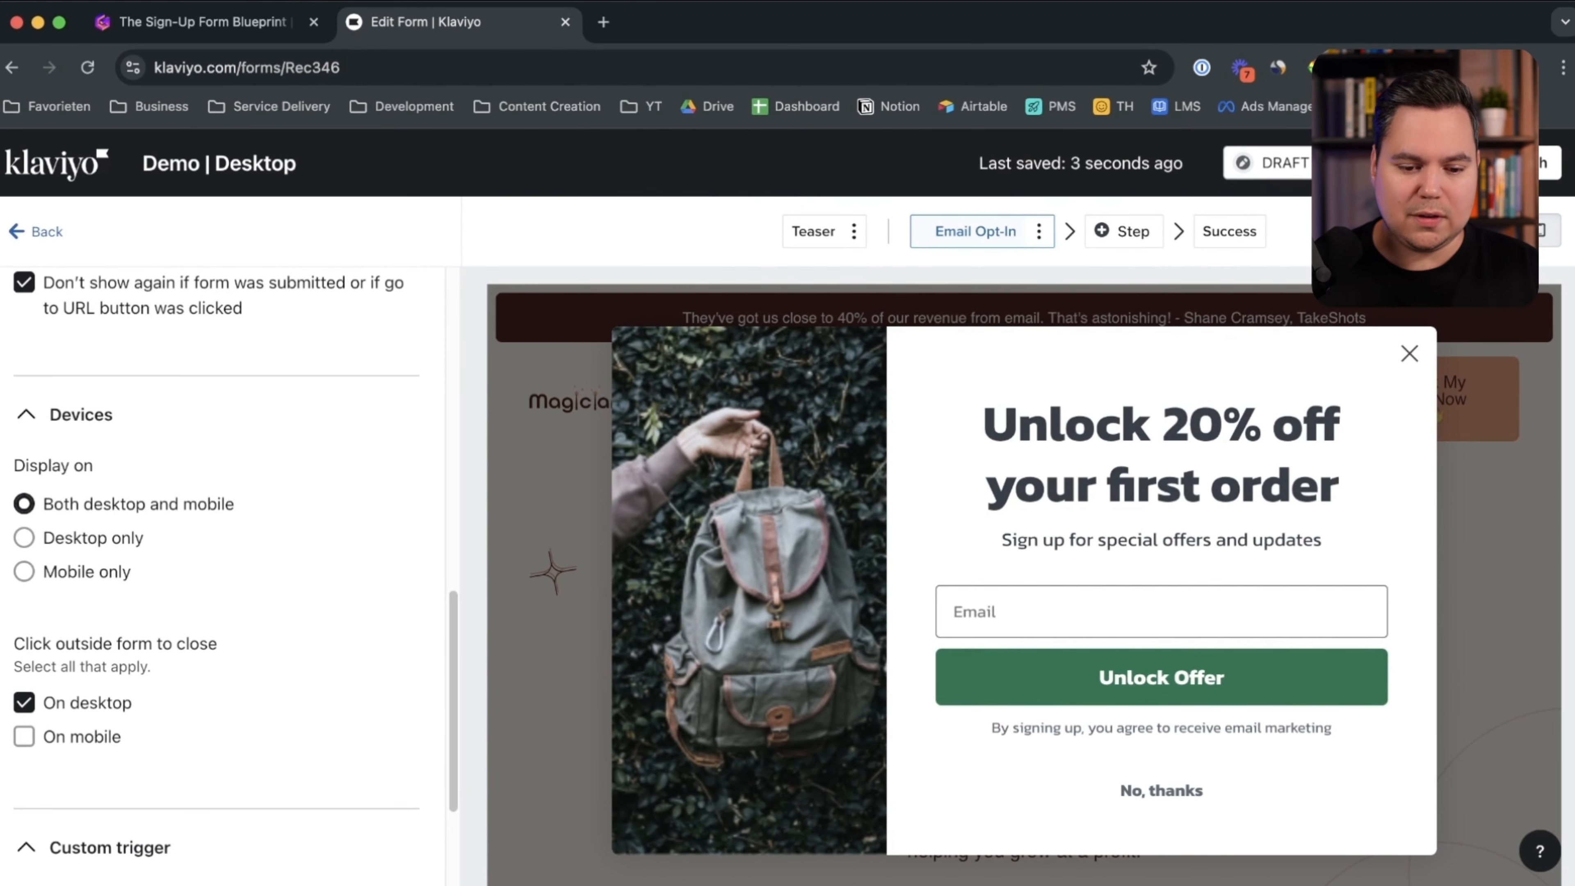
Step: Set the form to display on desktop only
left_click(30, 460)
scroll(267, 496, "down", 3)
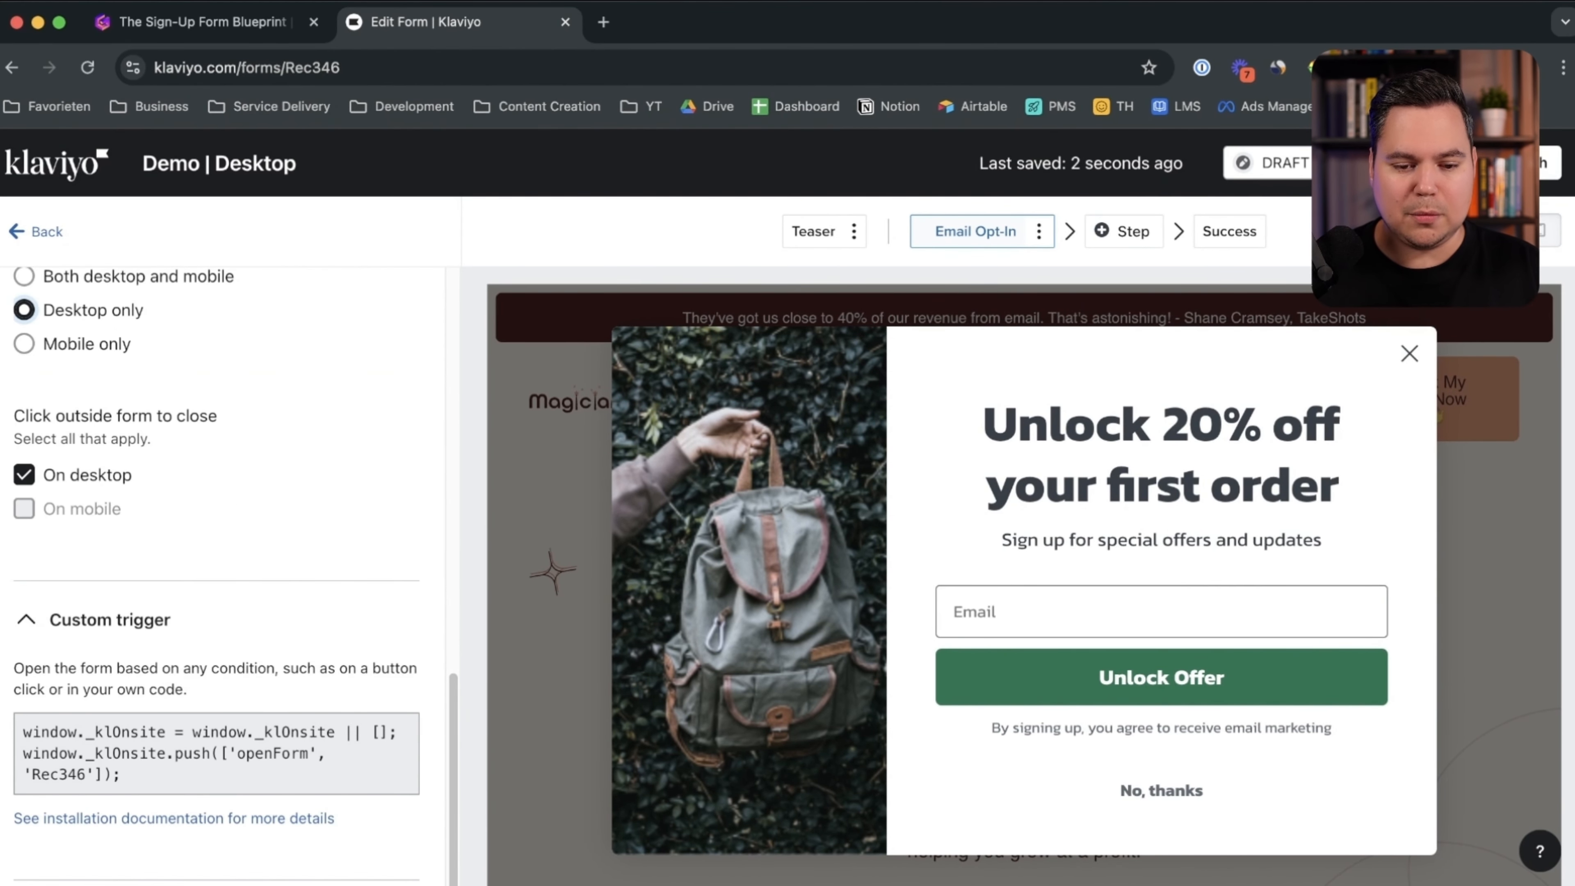
scroll(217, 558, "up", 10)
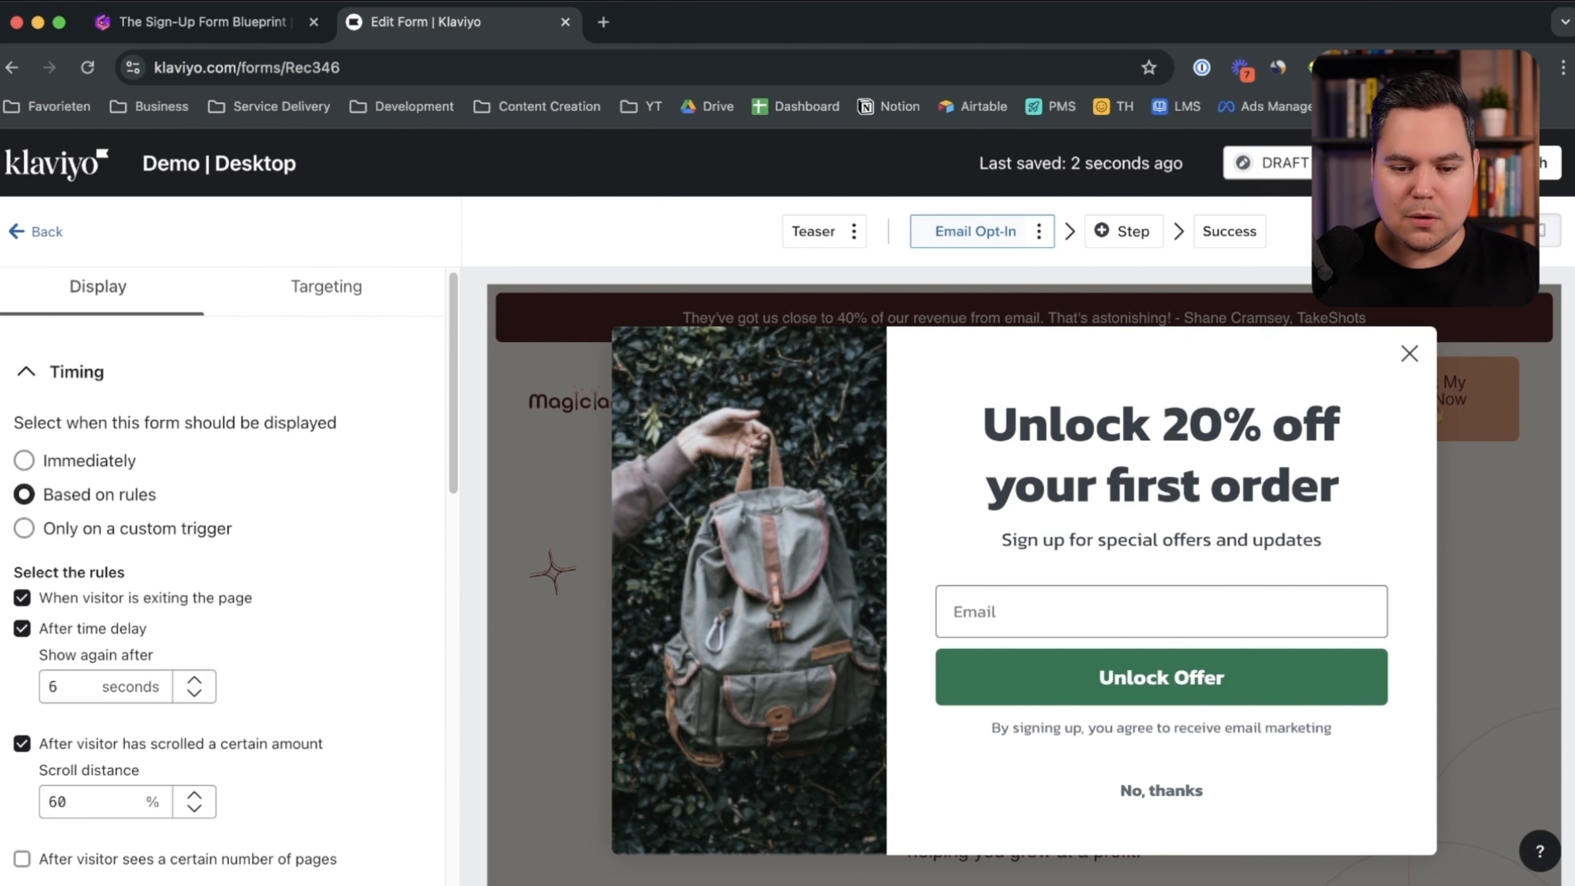
Step: In the targeting settings, prevent the form from showing on URLs containing /cart, /checkout and /wholesale
left_click(326, 293)
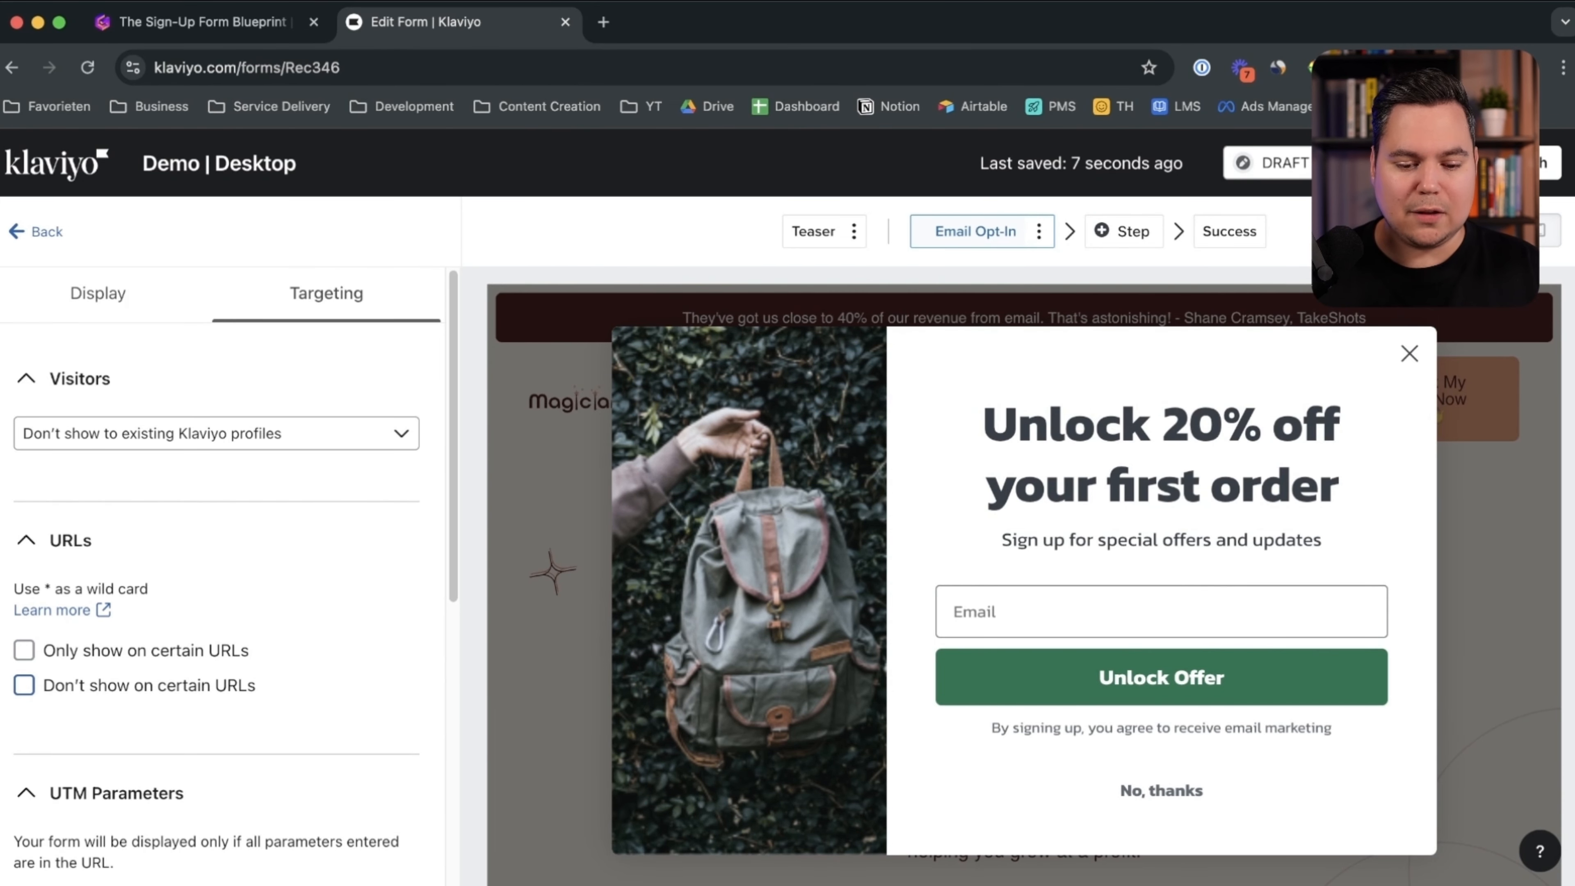
left_click(23, 685)
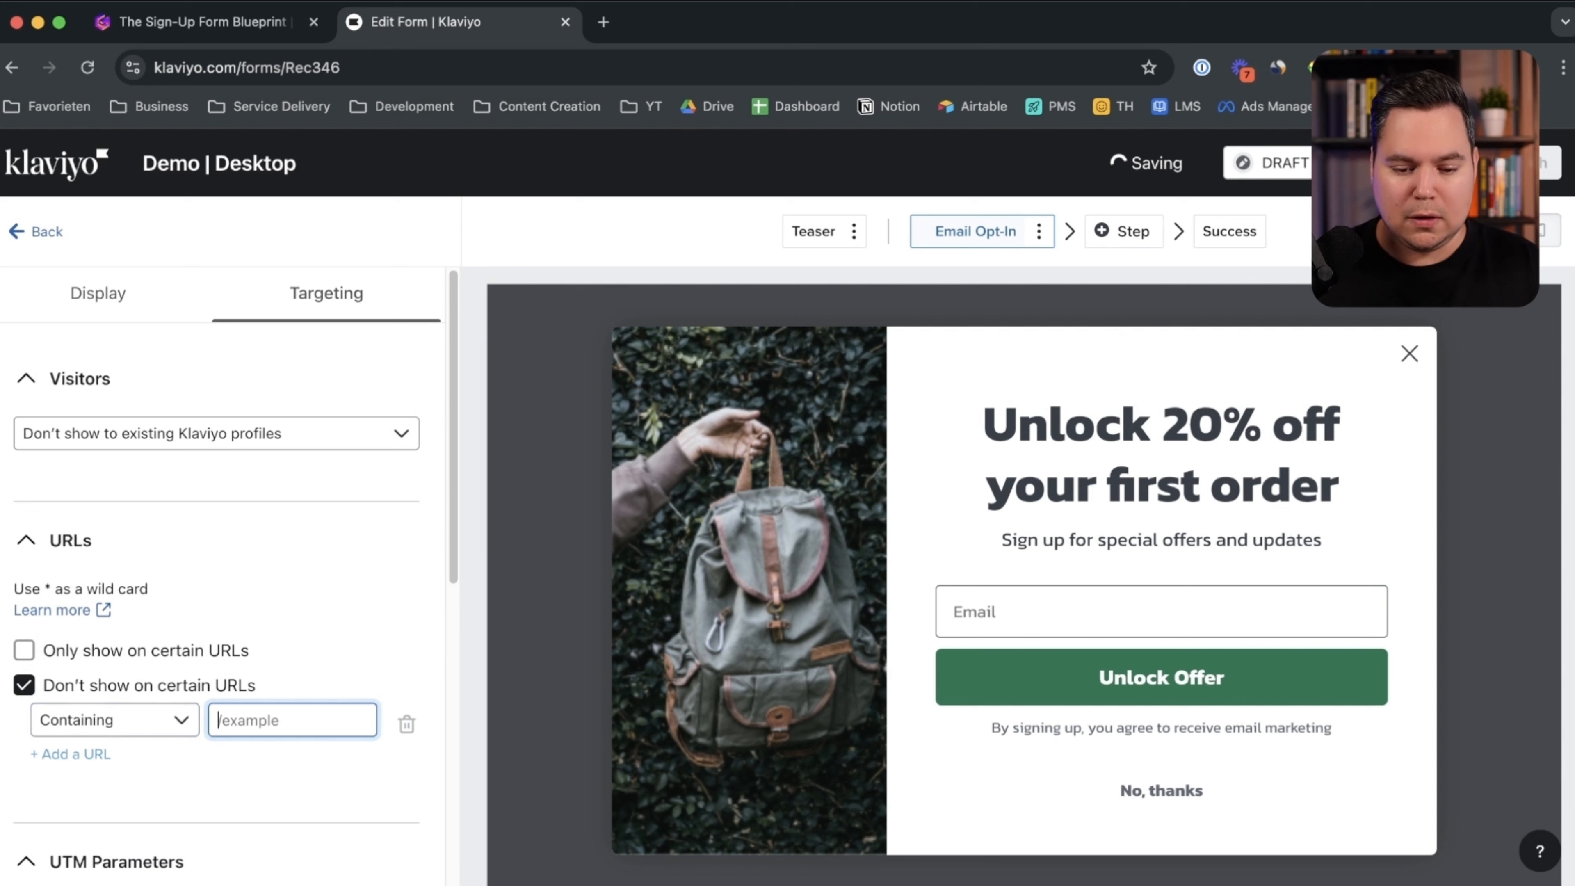
type("/cart")
key("Return")
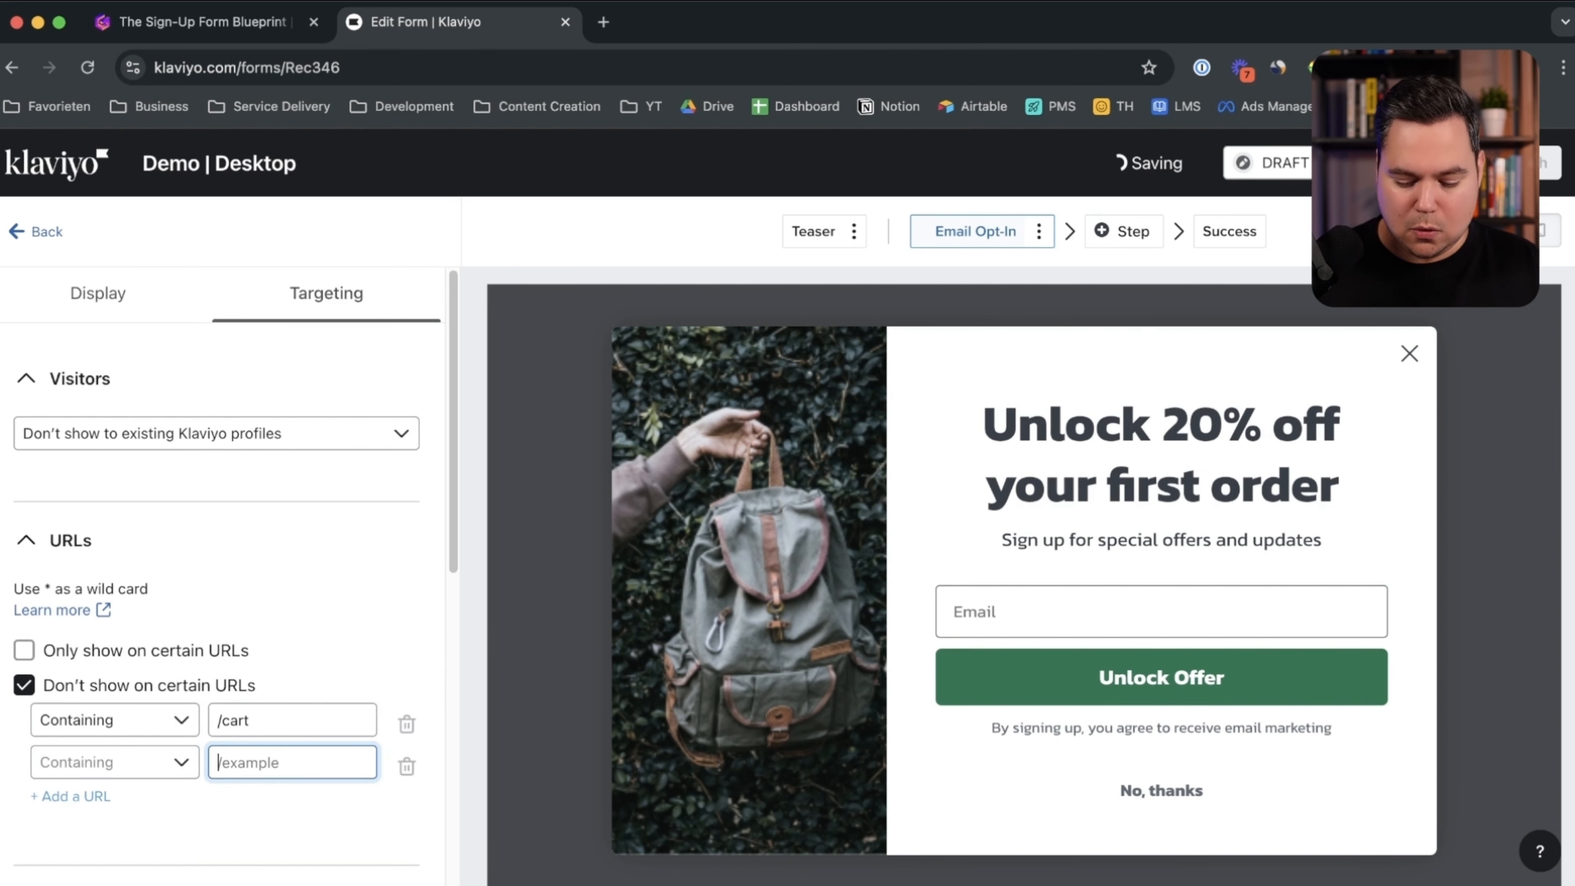
type("/checkout")
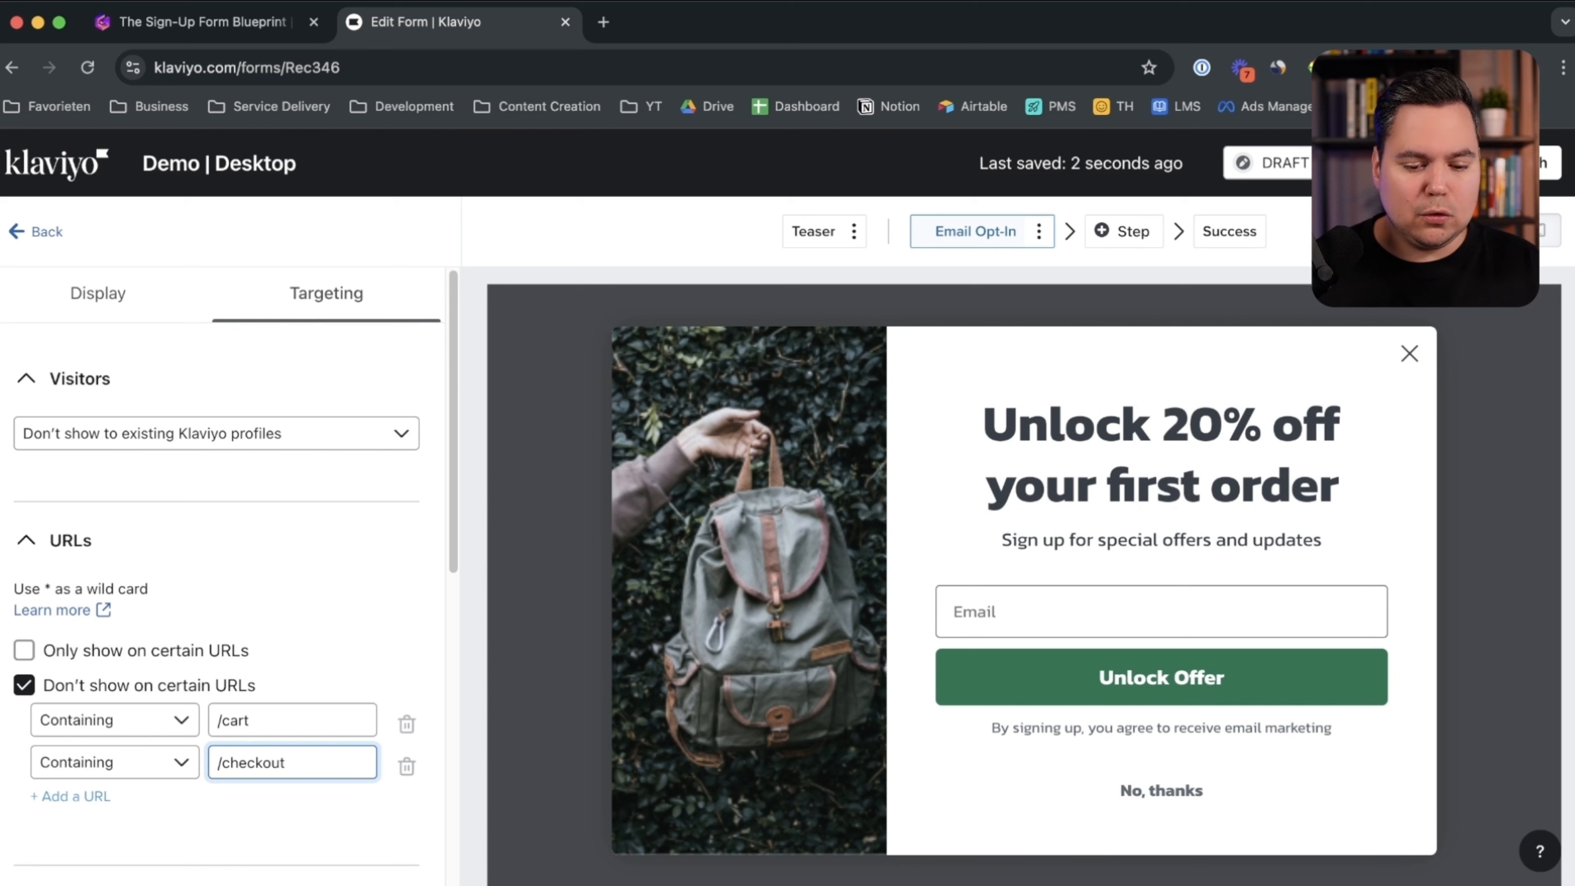
key("Return")
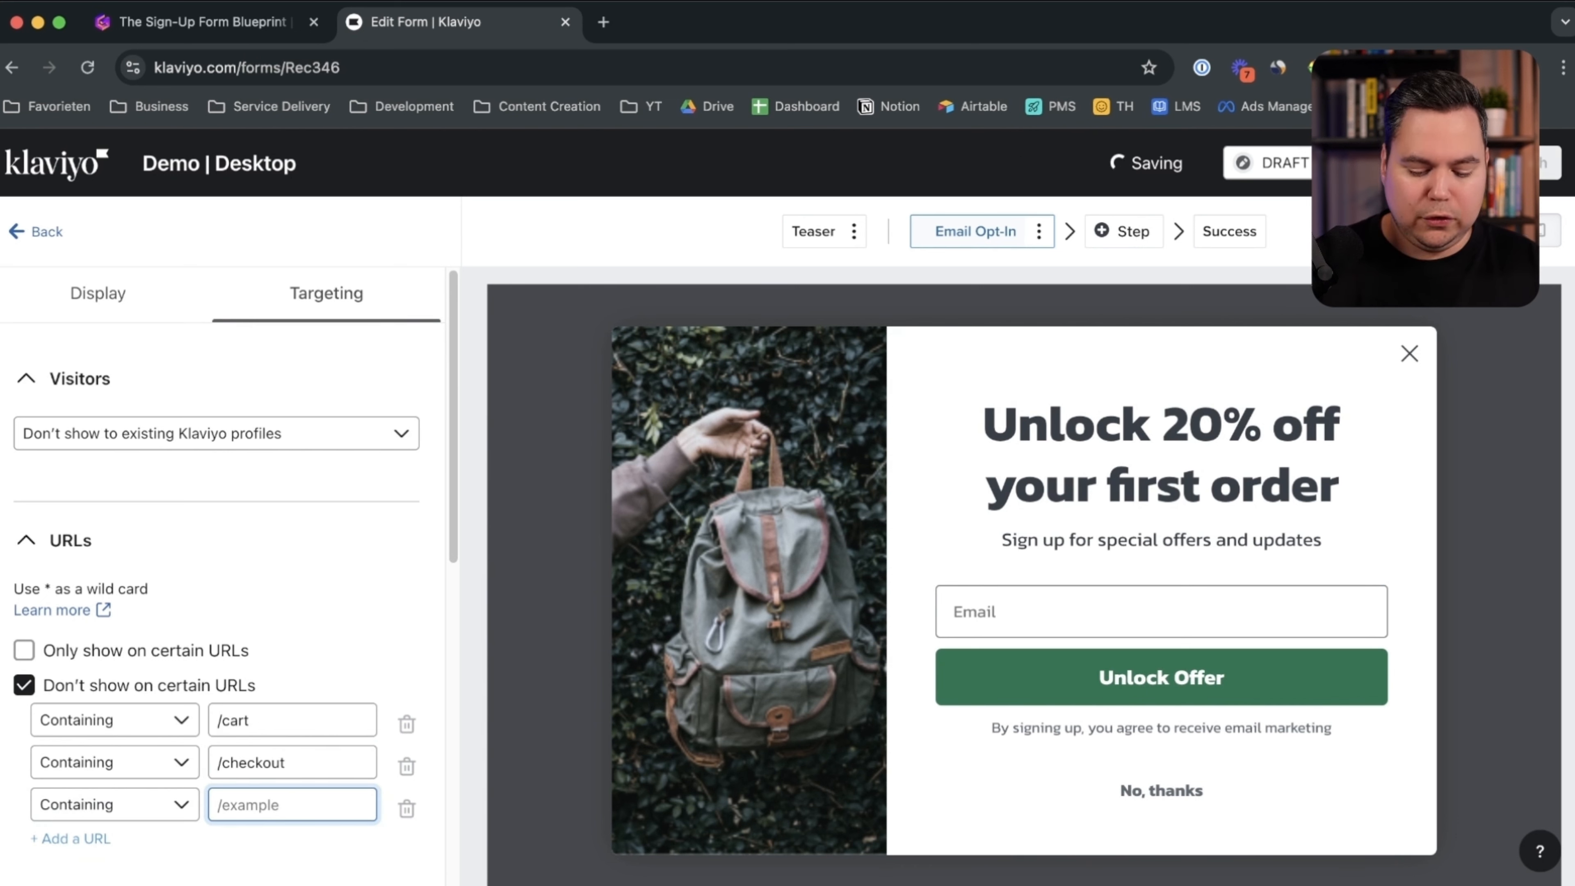
type("/wholesale")
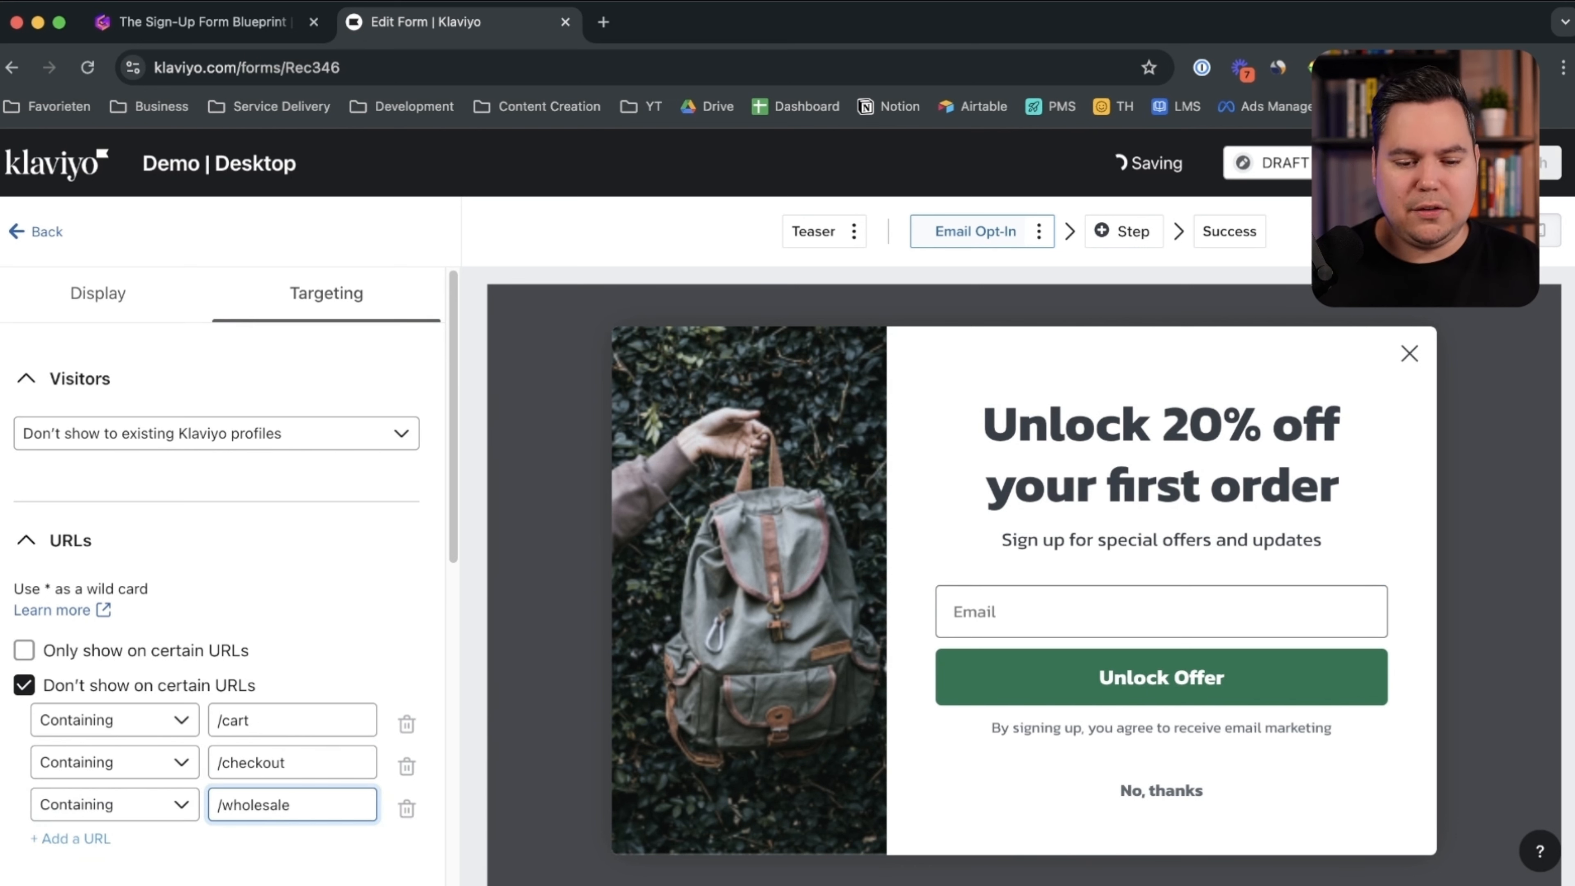
Step: Restrict the form by location so it shows only to visitors in the United States
scroll(217, 558, "down", 5)
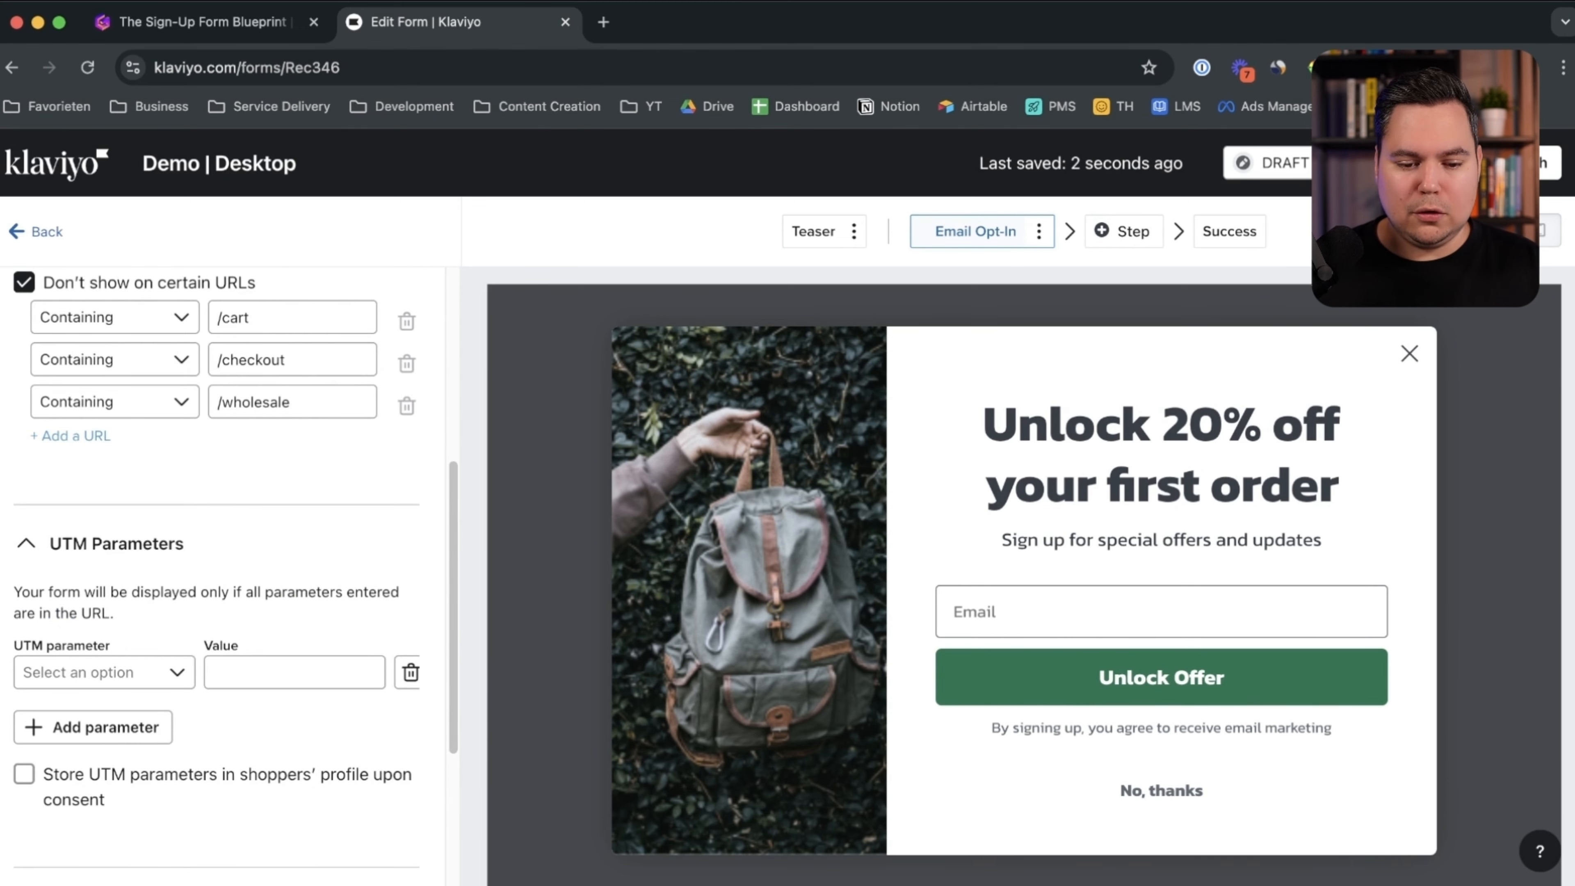
left_click(100, 544)
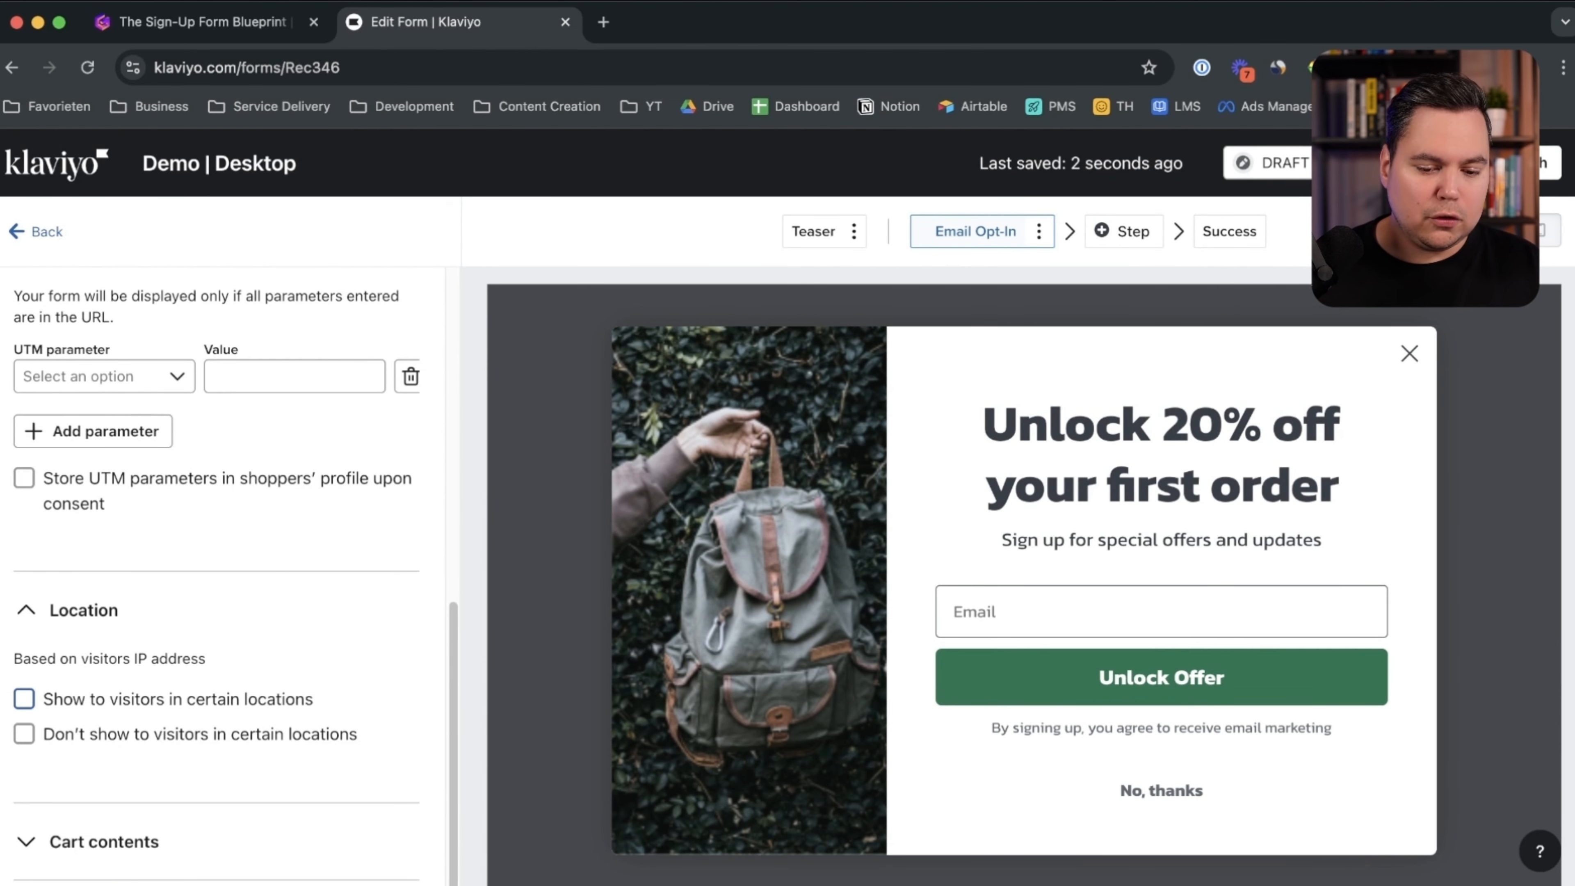
left_click(24, 699)
left_click(208, 734)
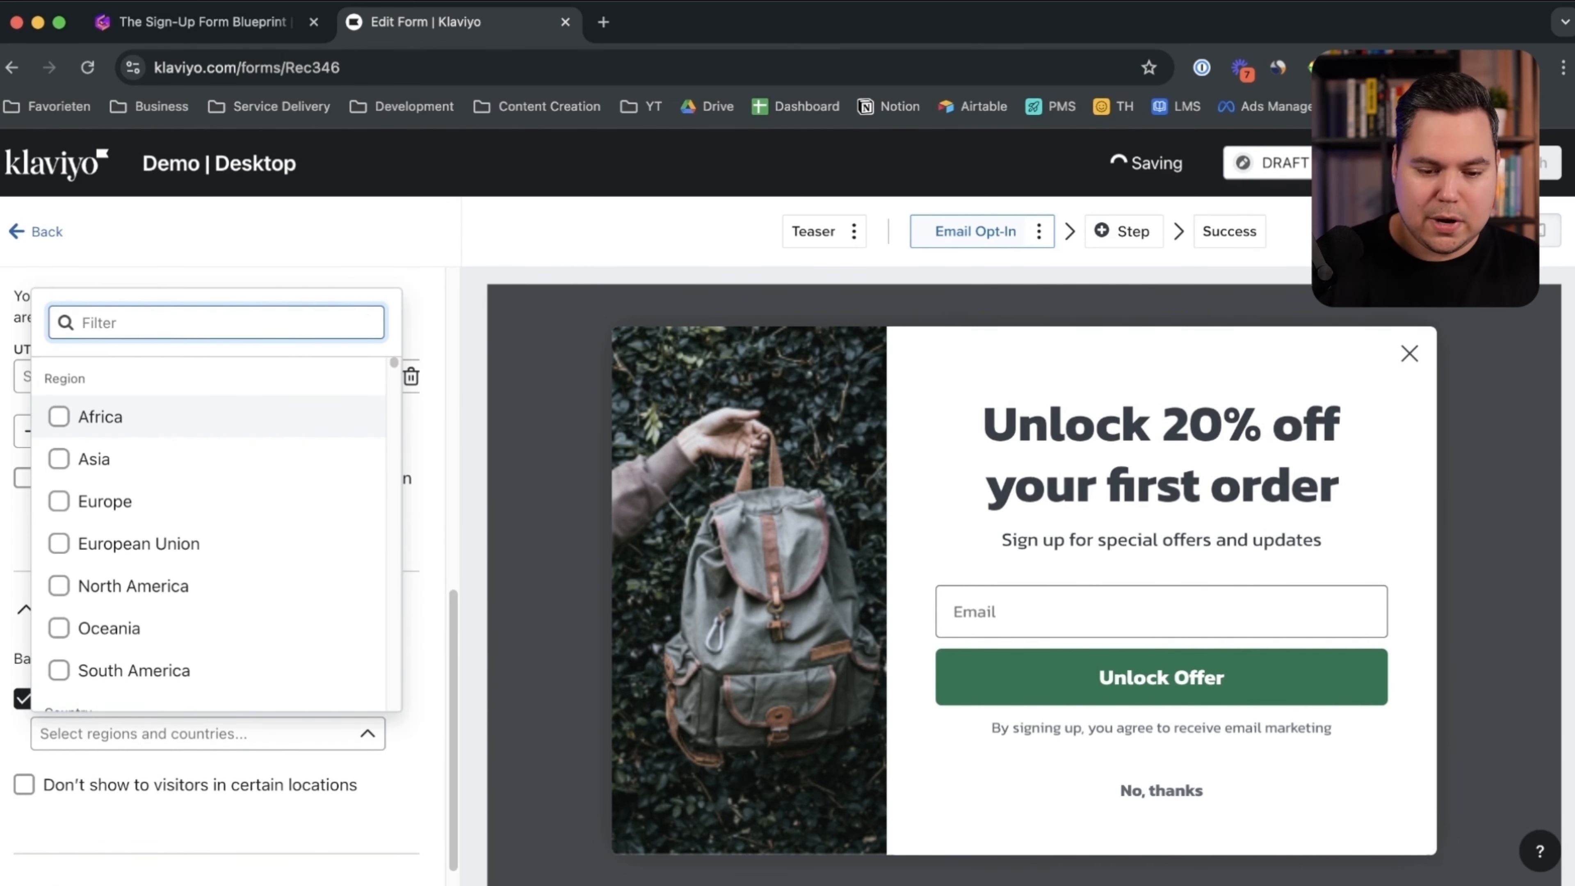
type("unite")
left_click(130, 502)
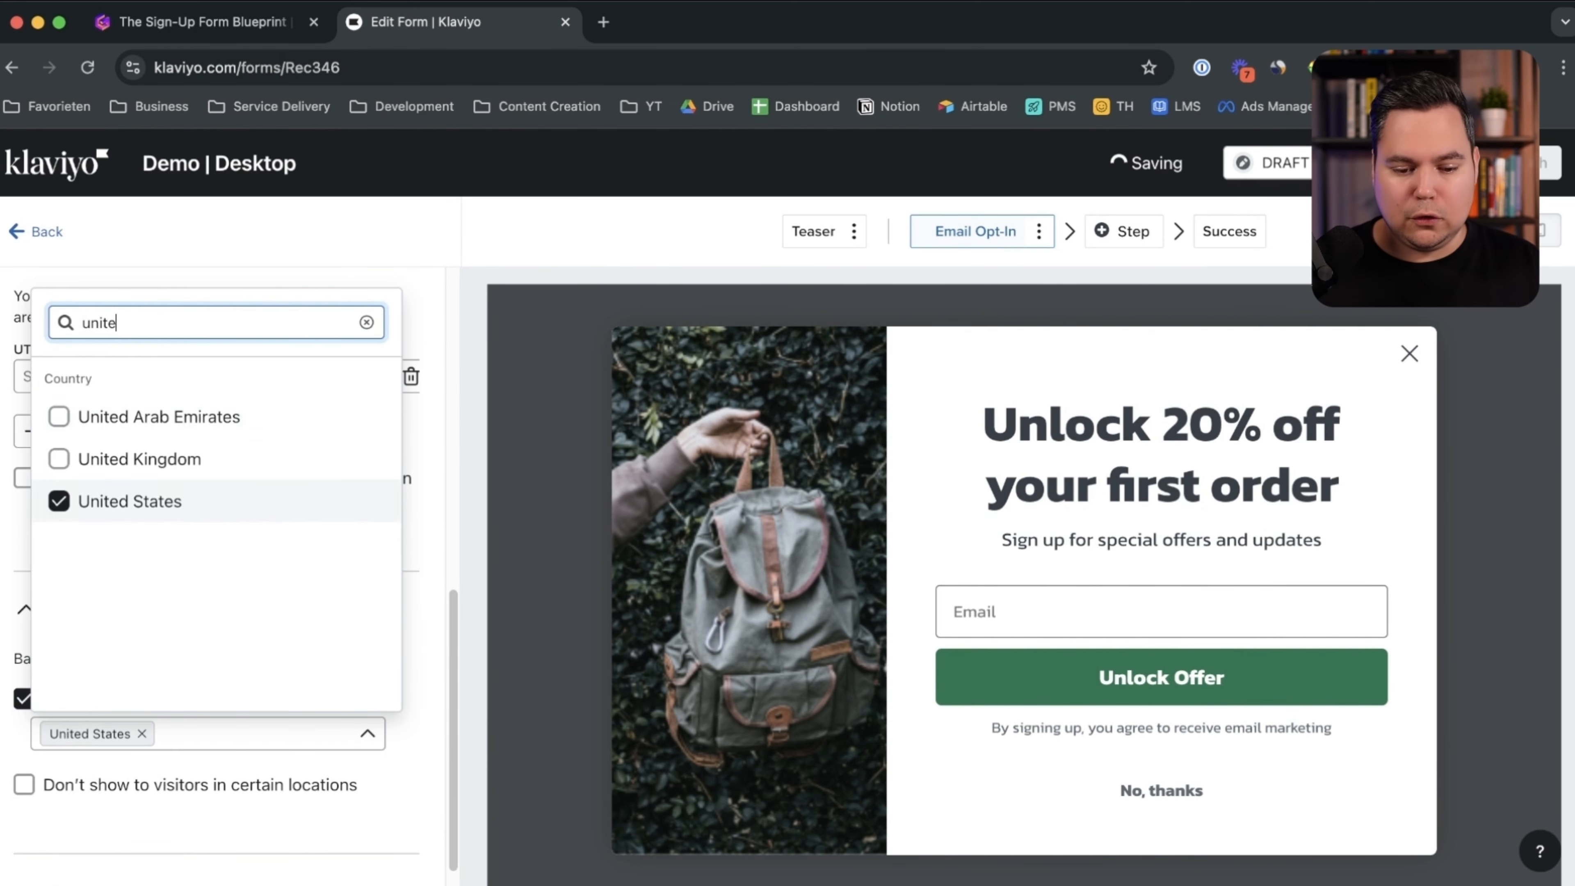
left_click(200, 785)
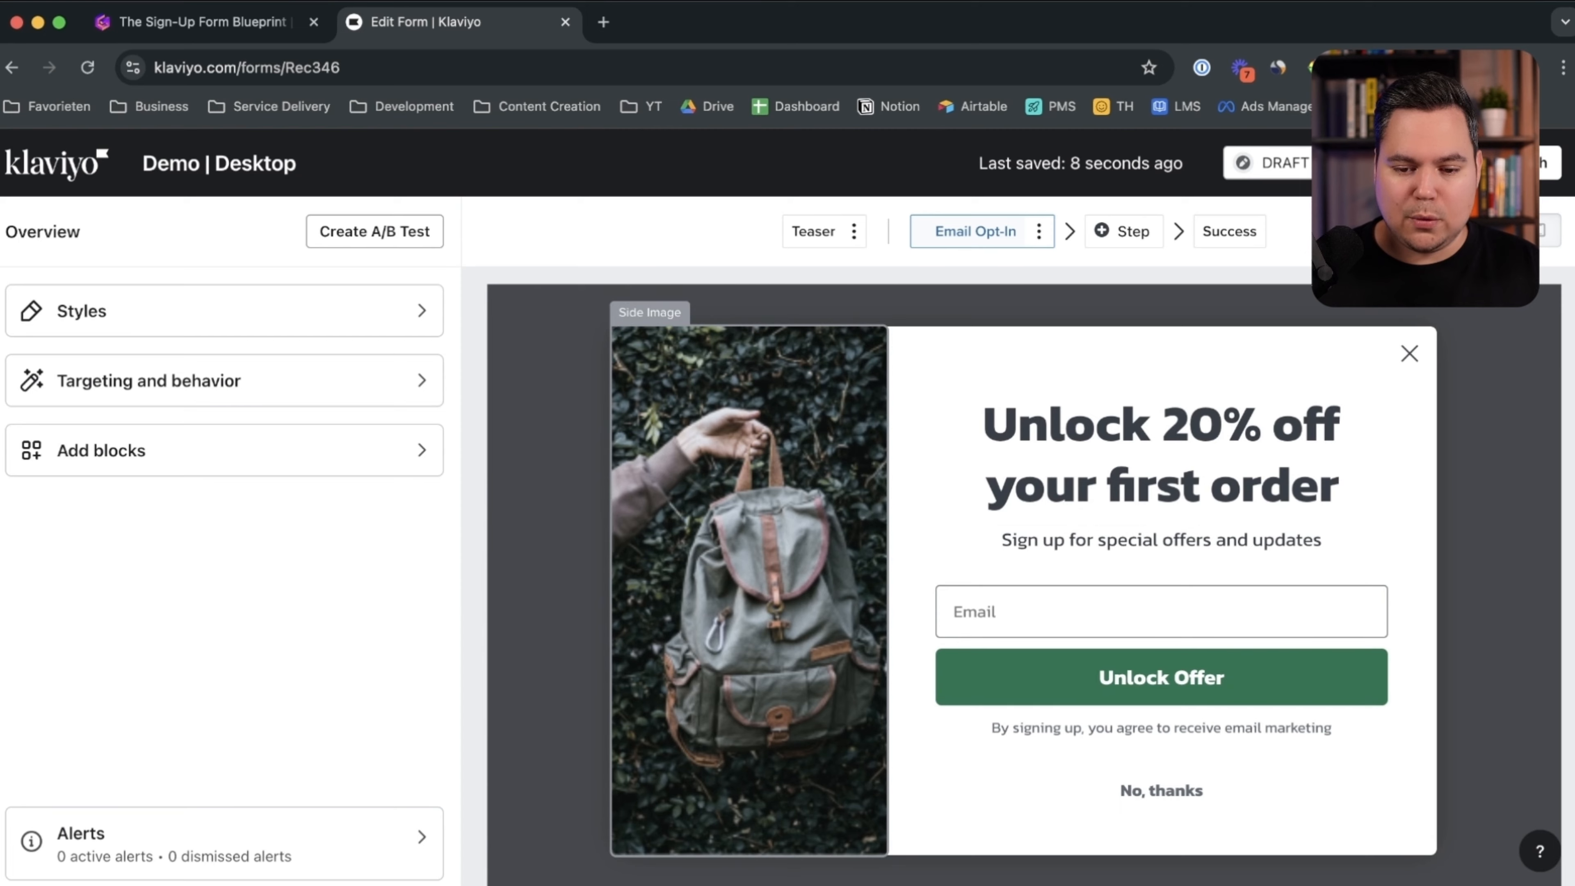
Step: Replace the side image with nextgen-vaporknit-lifestyle-clothing from the image library and set its alt text to "Nike"
left_click(749, 589)
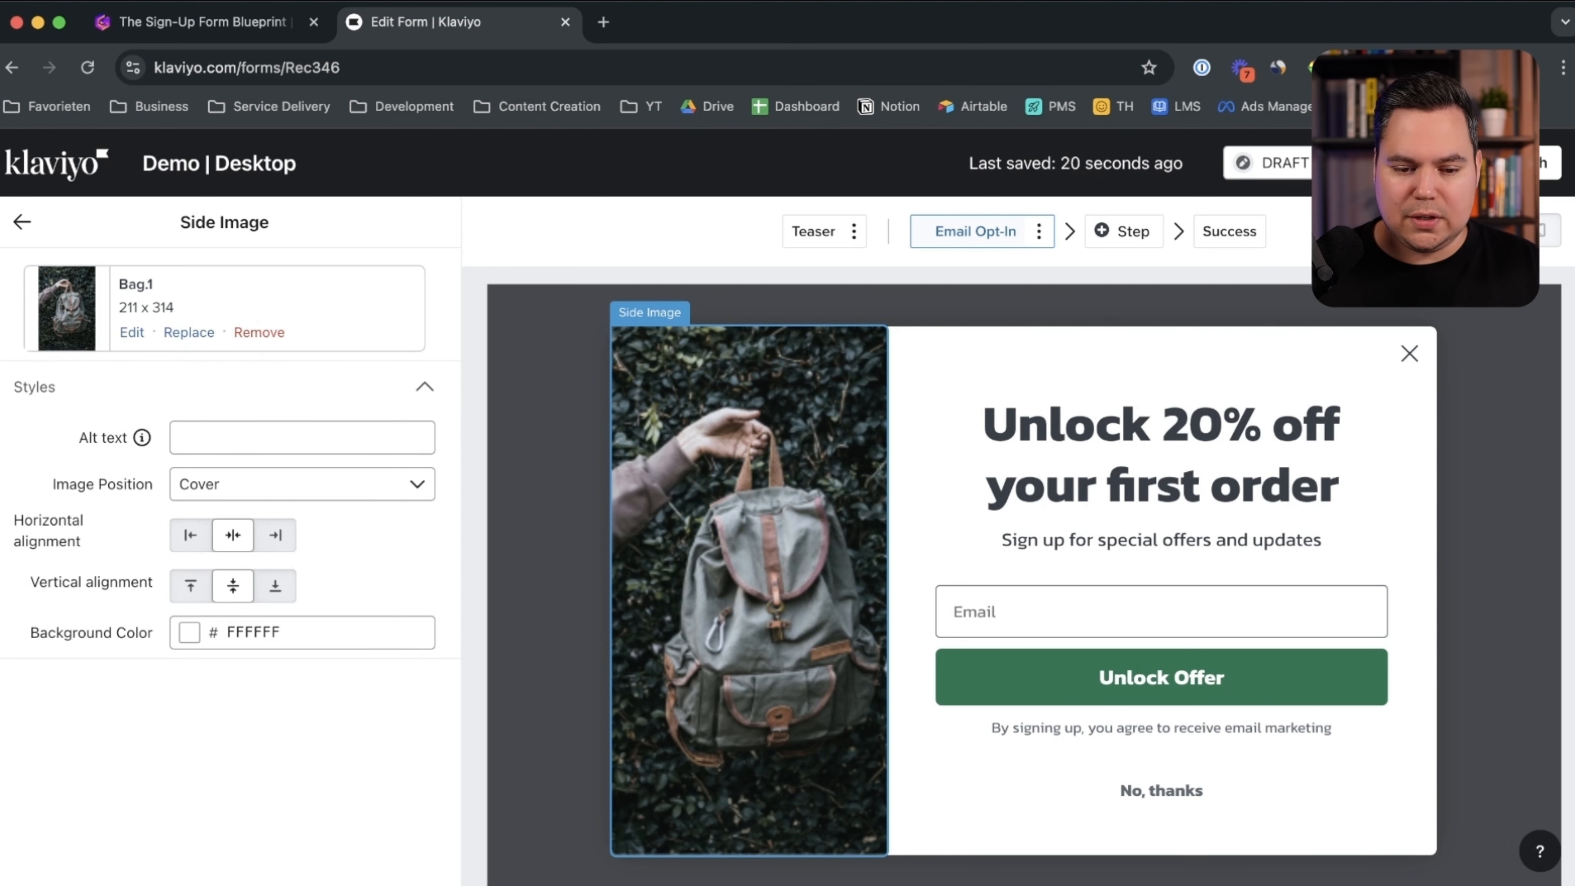
left_click(189, 332)
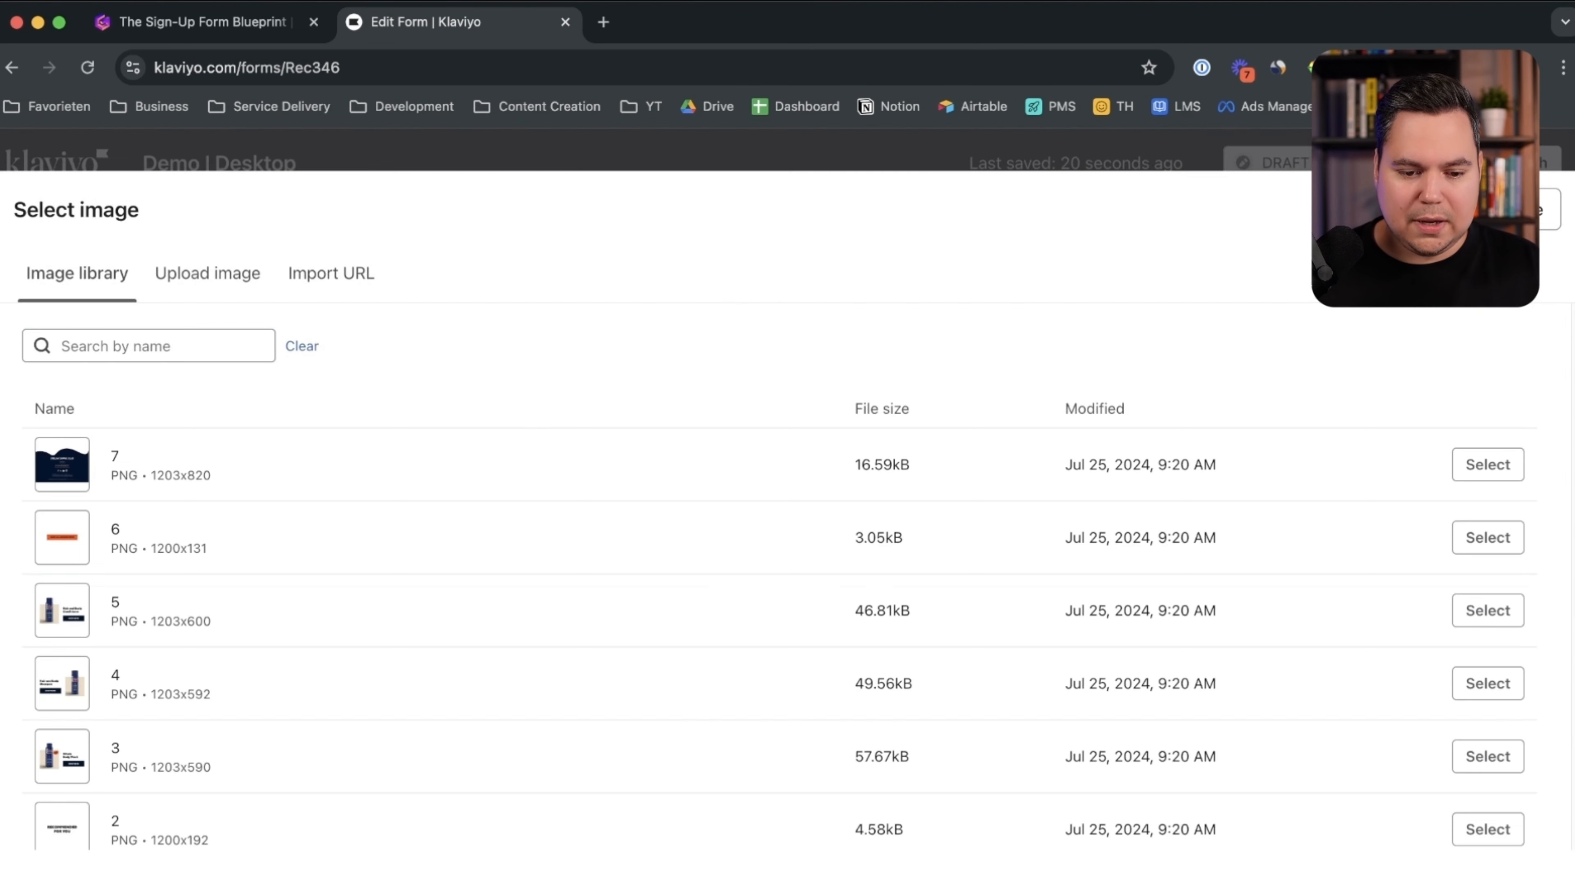
scroll(787, 610, "down", 5)
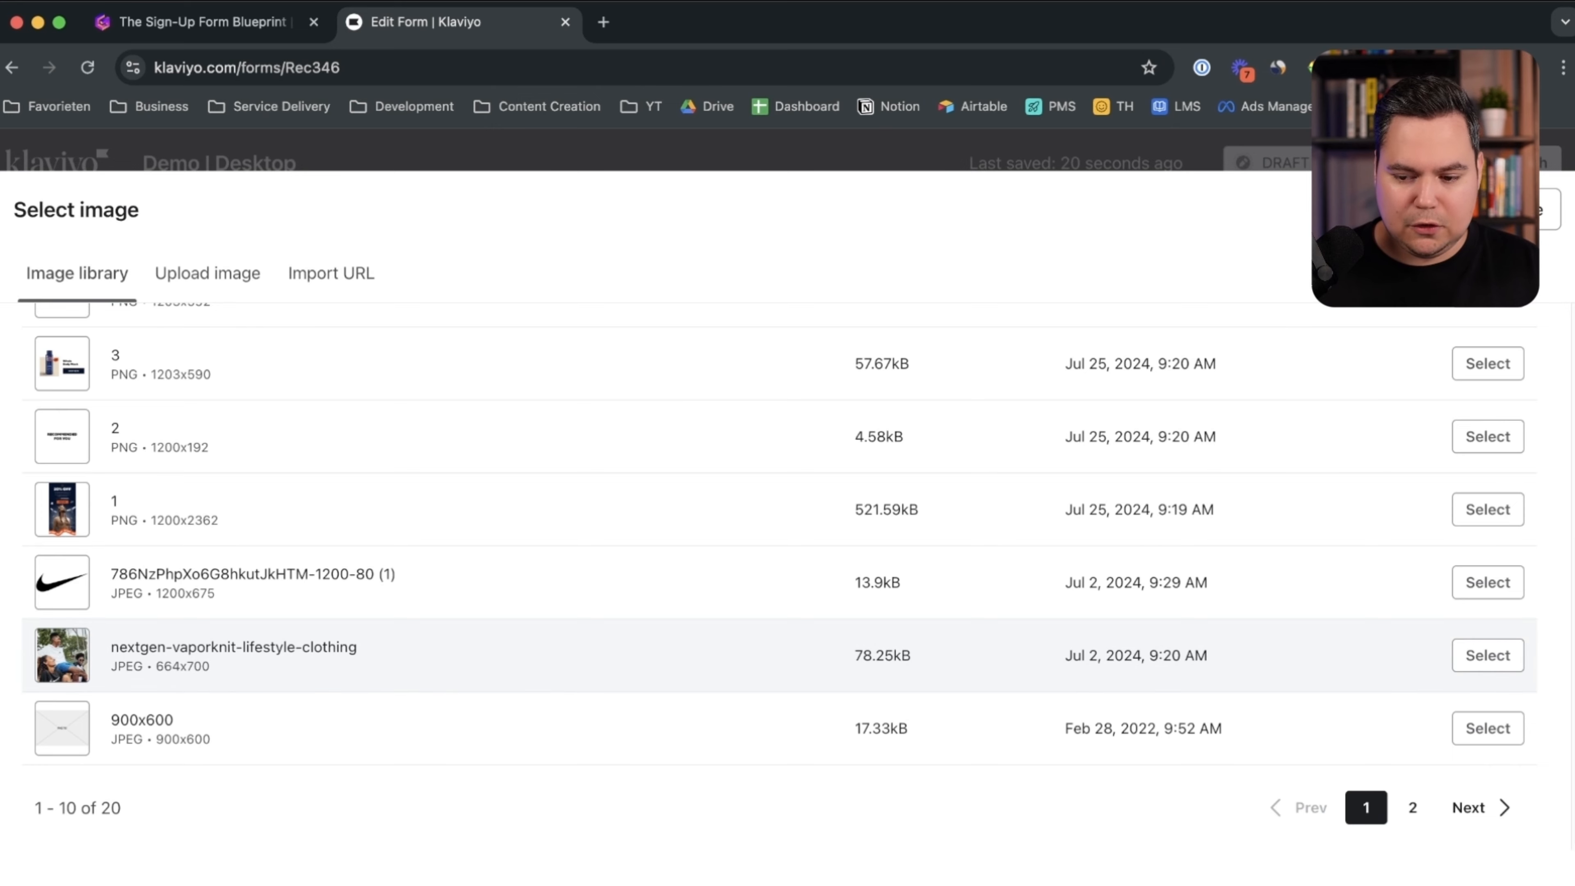
left_click(1487, 654)
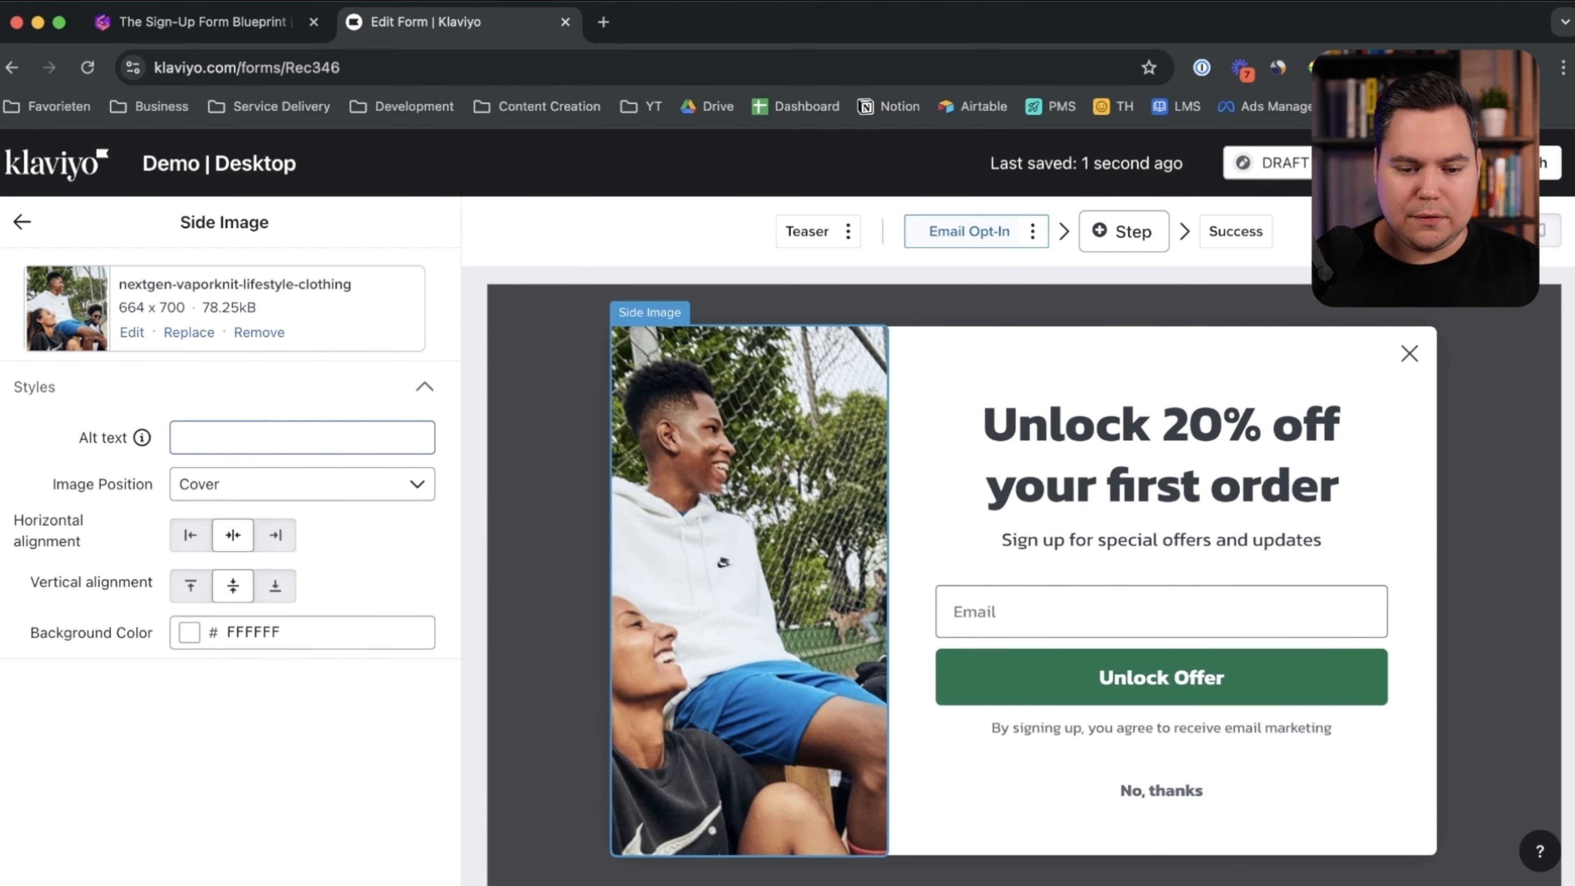
left_click(302, 437)
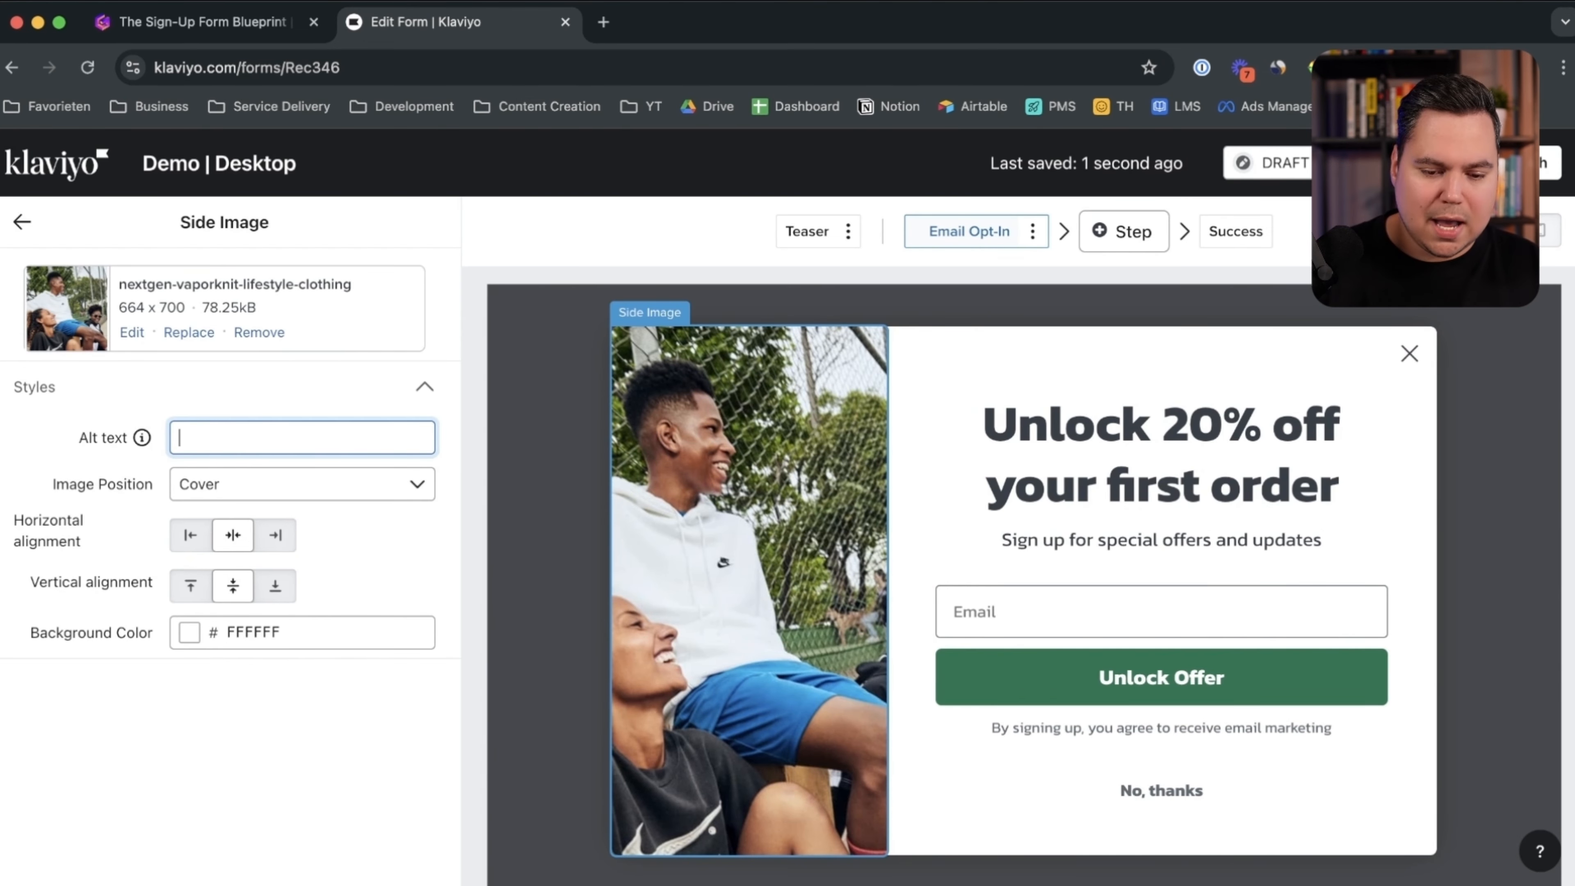
type("Nike")
key("Escape")
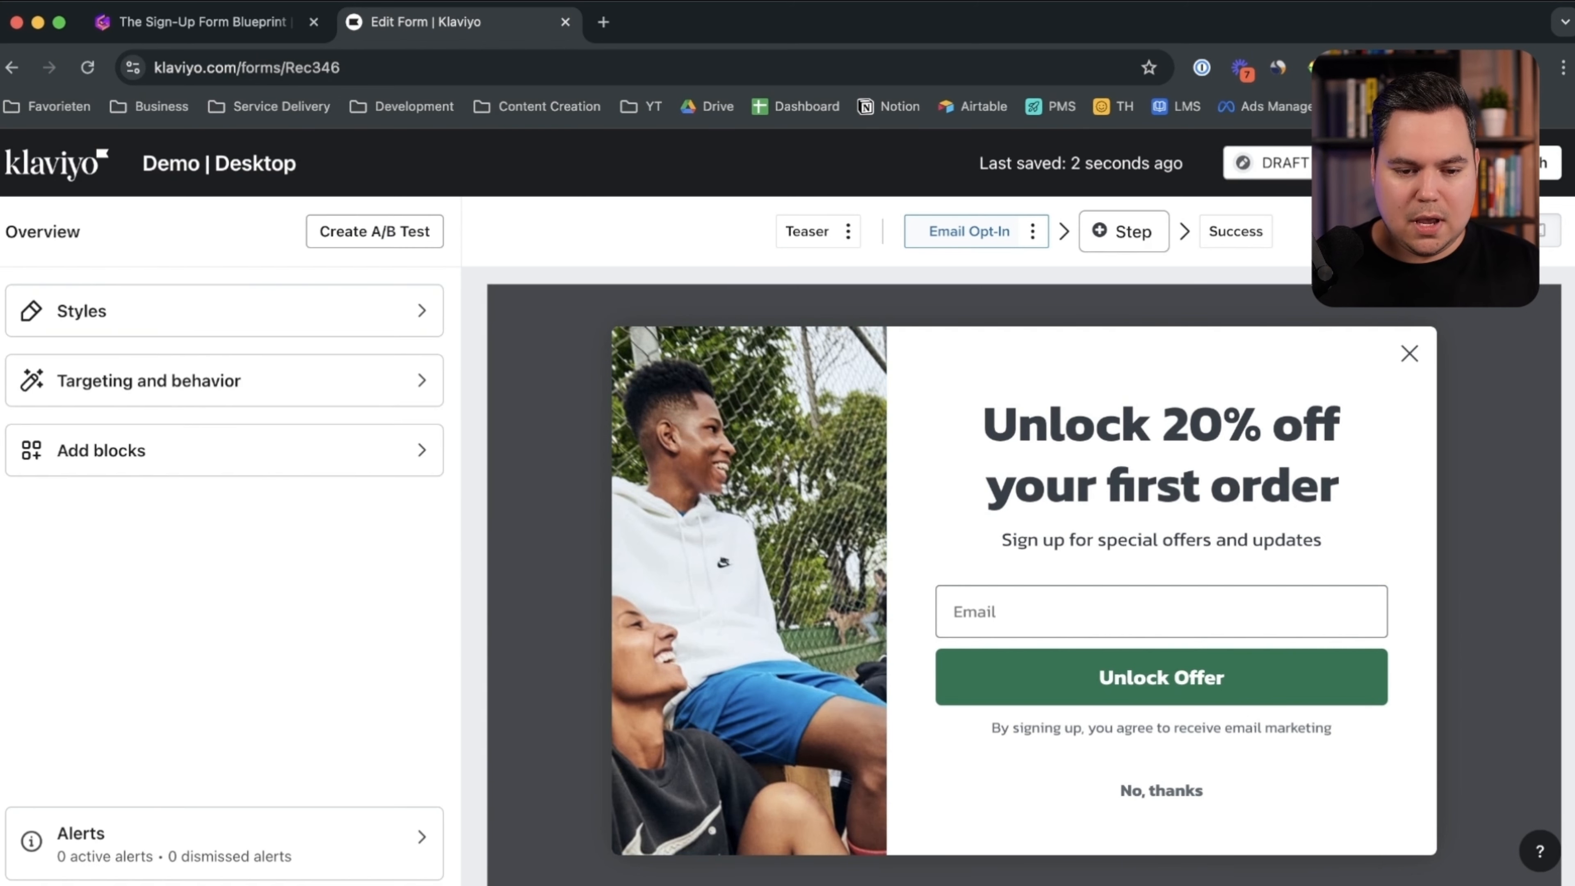
Step: Add an image block above the "Unlock 20% off" heading, using the Nike swoosh logo from the image library
left_click(223, 451)
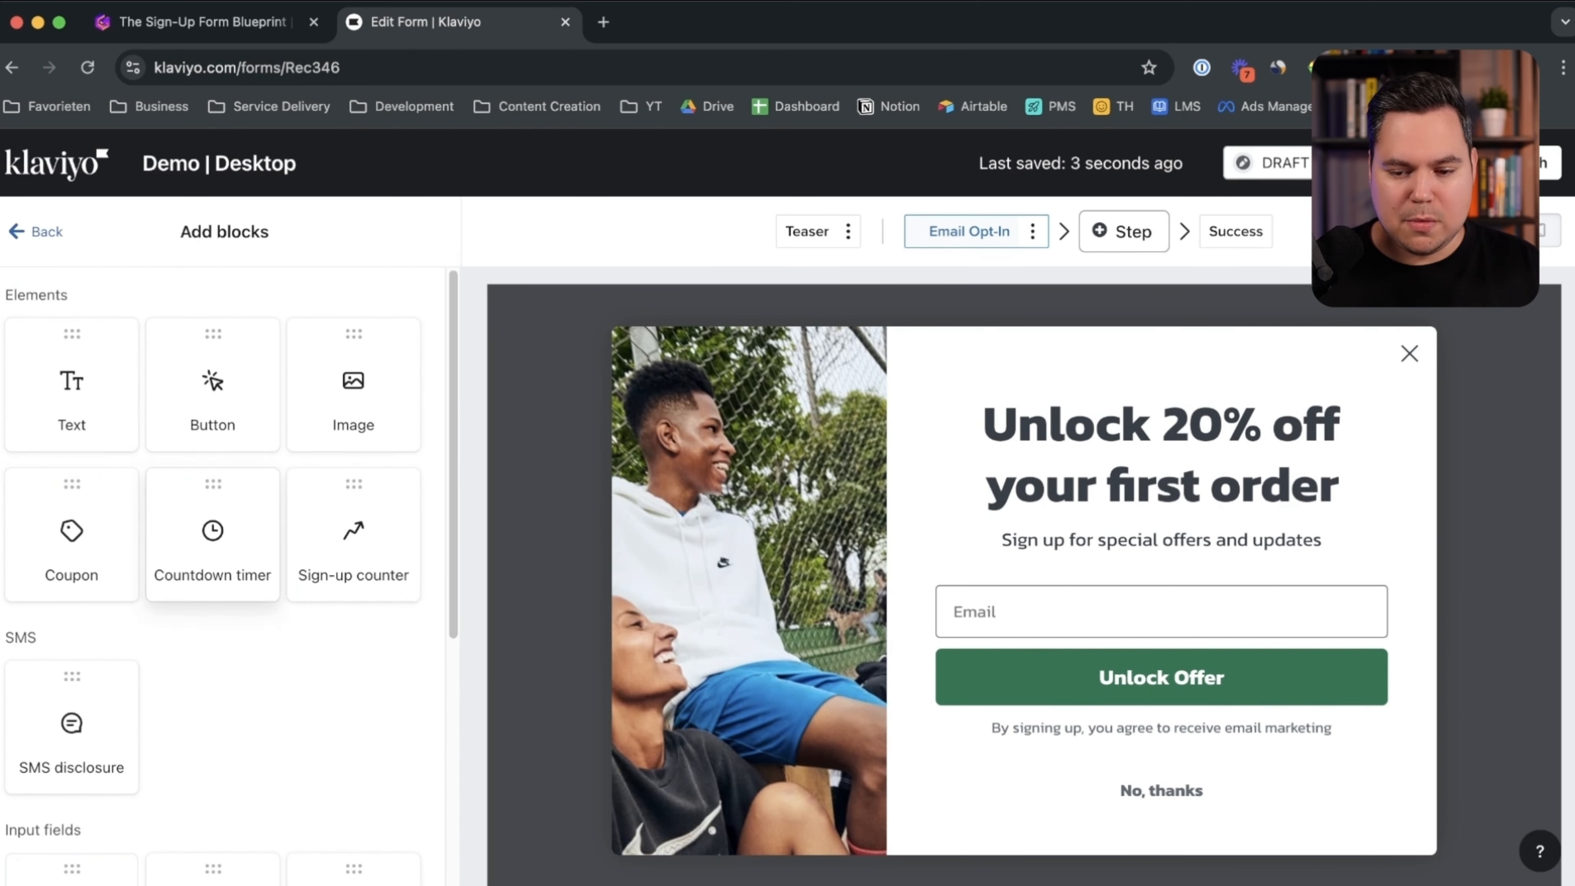
left_click_drag(353, 385, 1162, 366)
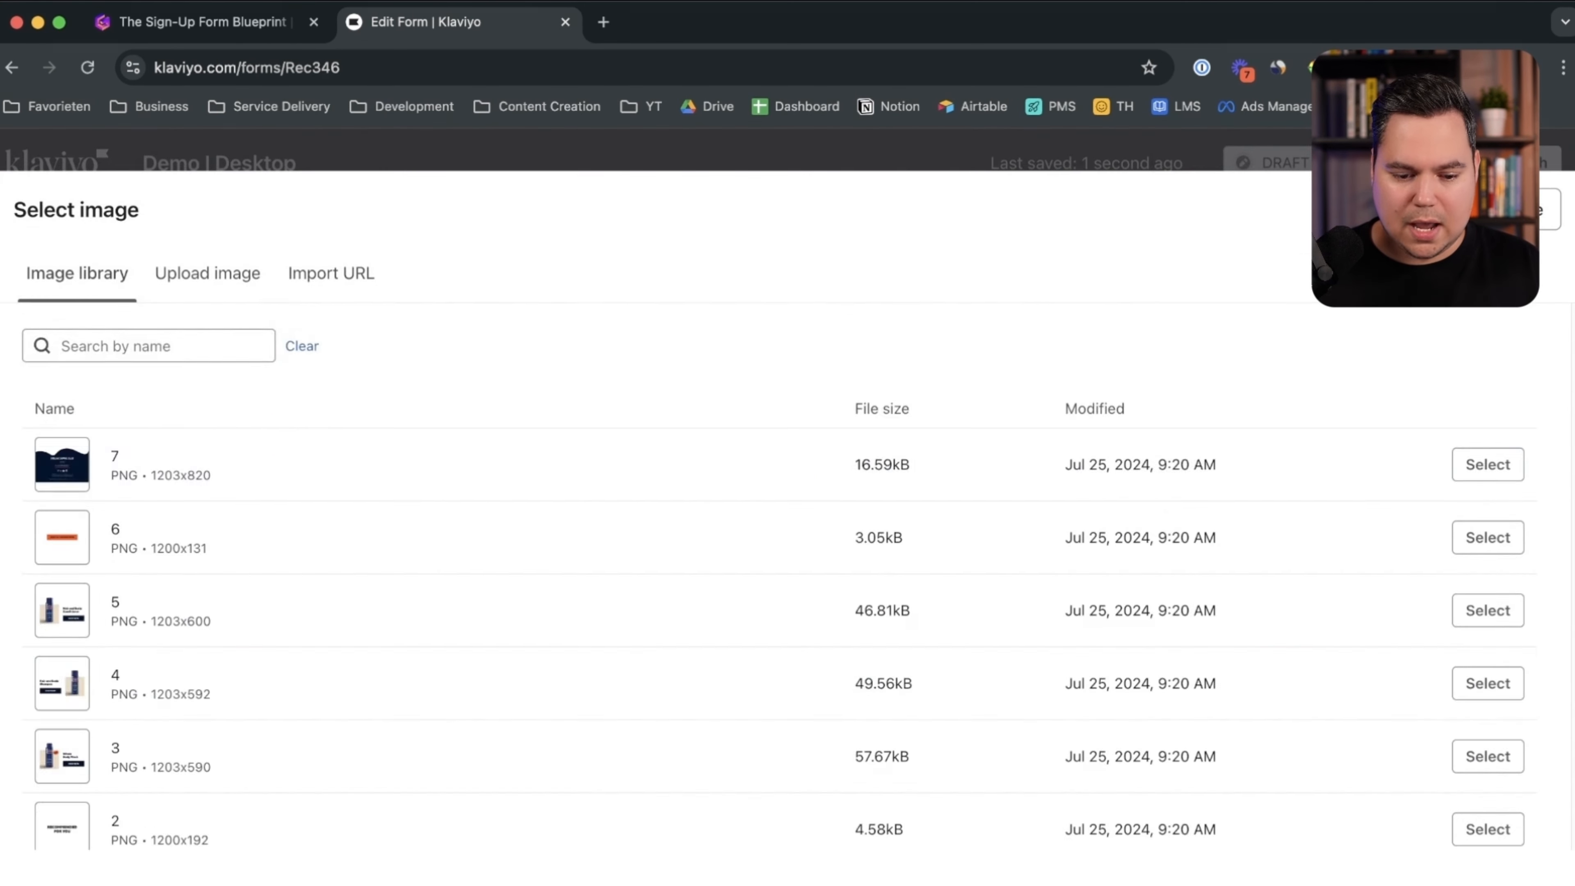
scroll(1488, 640, "down", 5)
left_click(1489, 640)
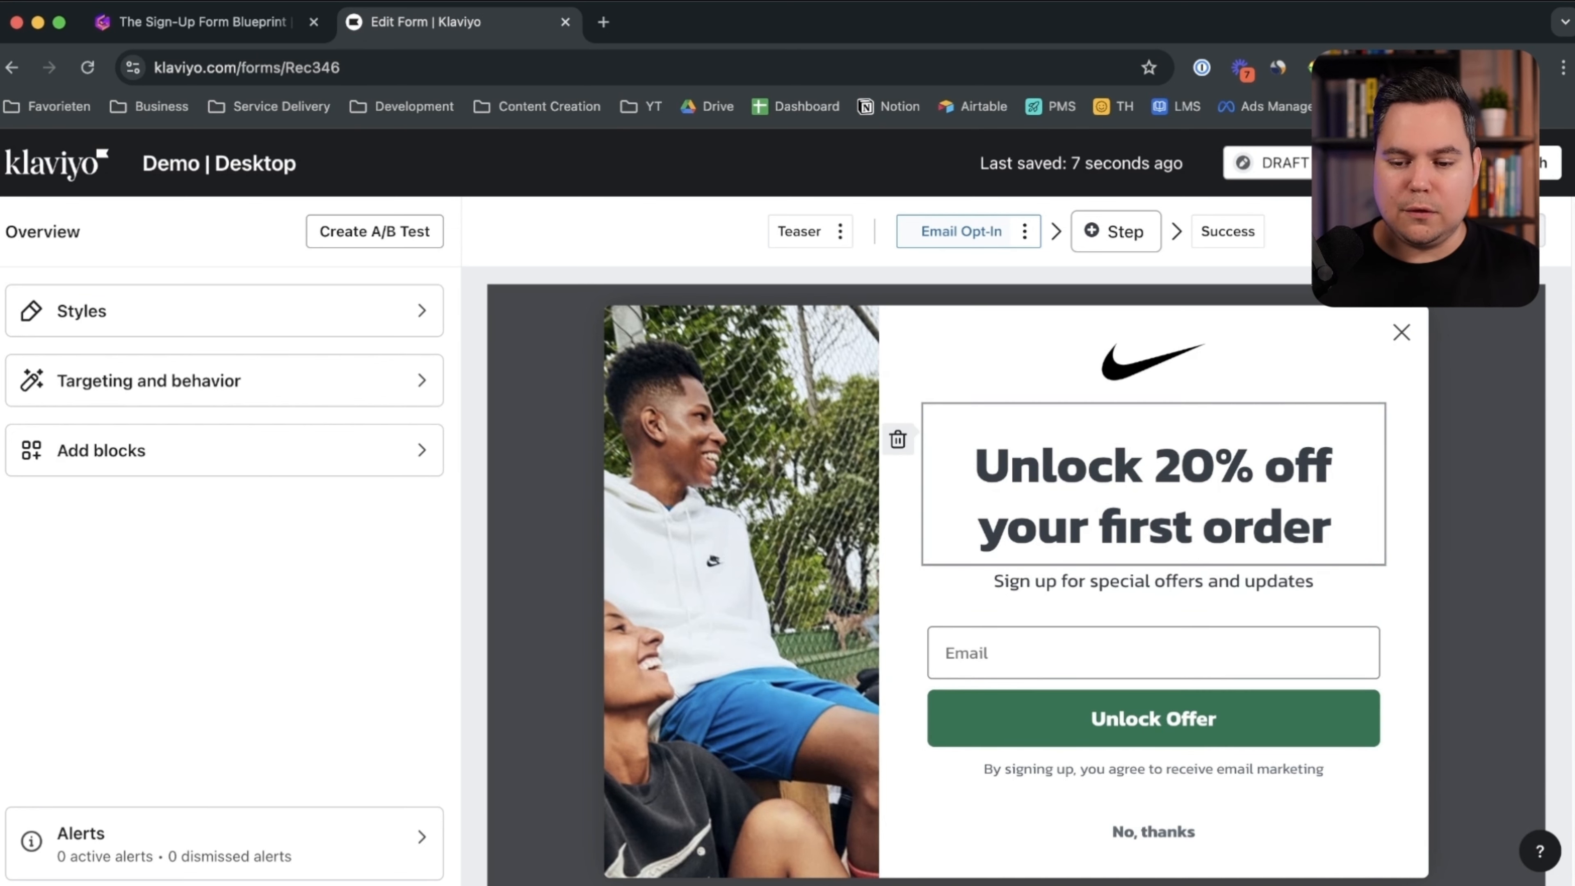
Step: Delete the "Sign up for special offers and updates" text block below the heading
left_click(1153, 490)
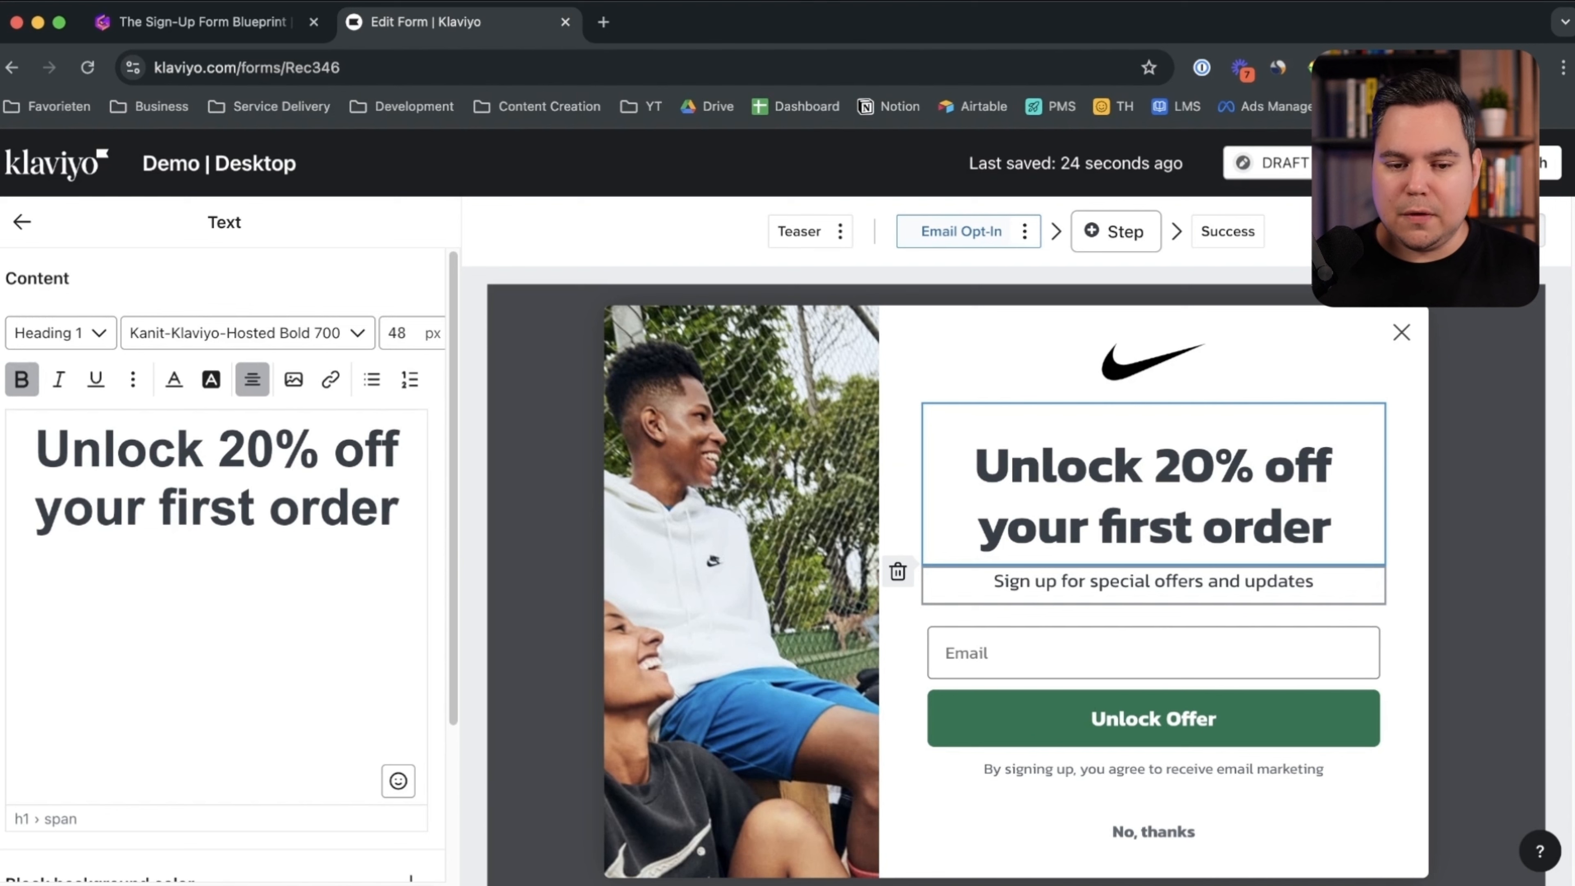
left_click(1153, 584)
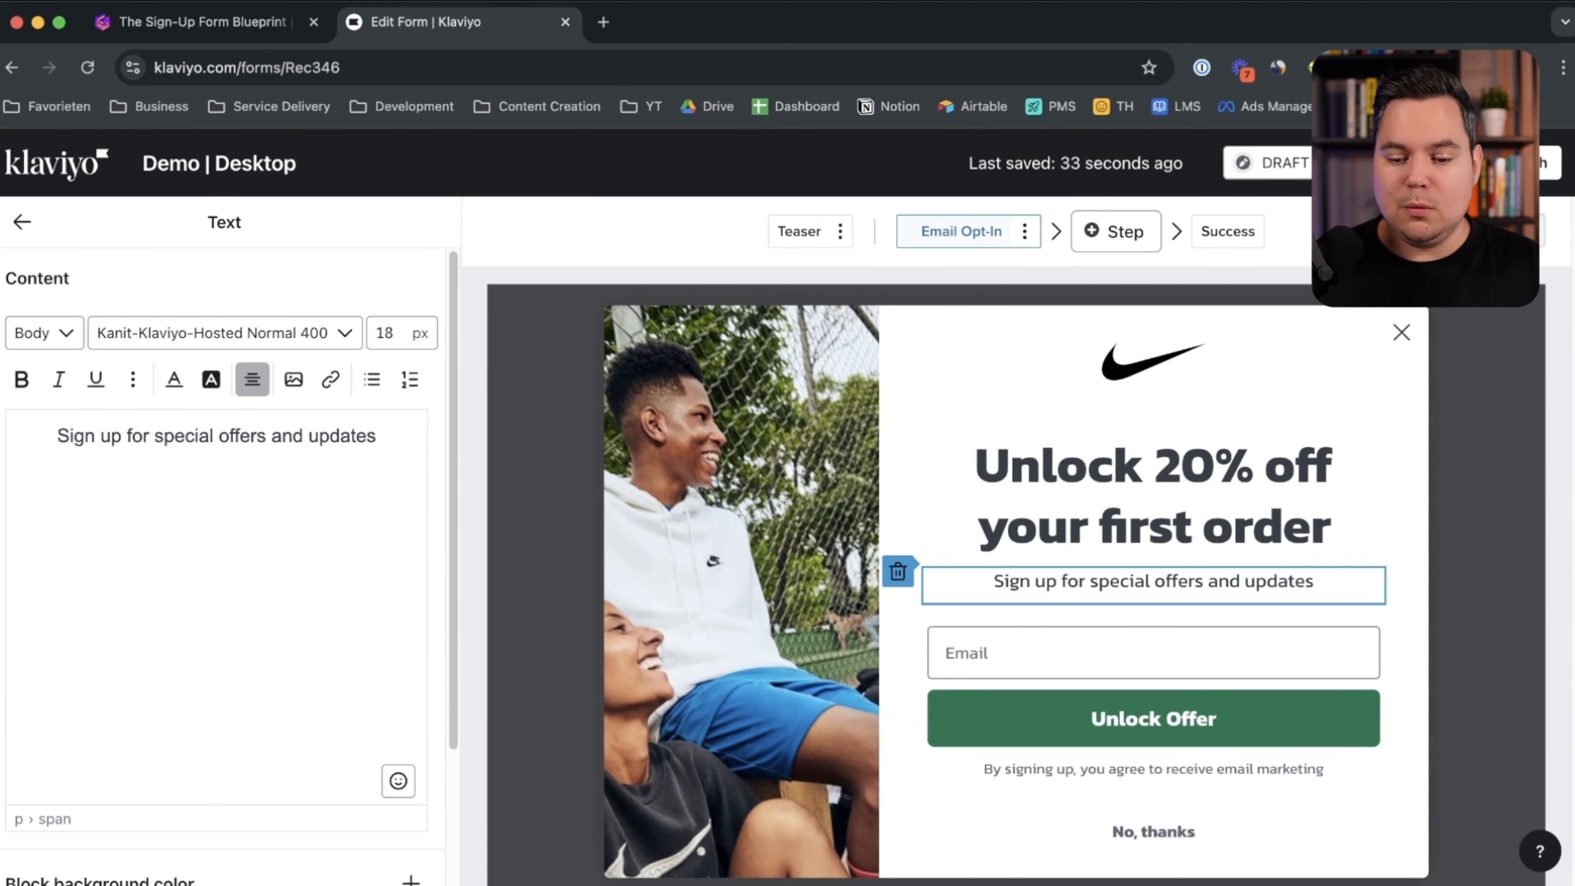
left_click(897, 571)
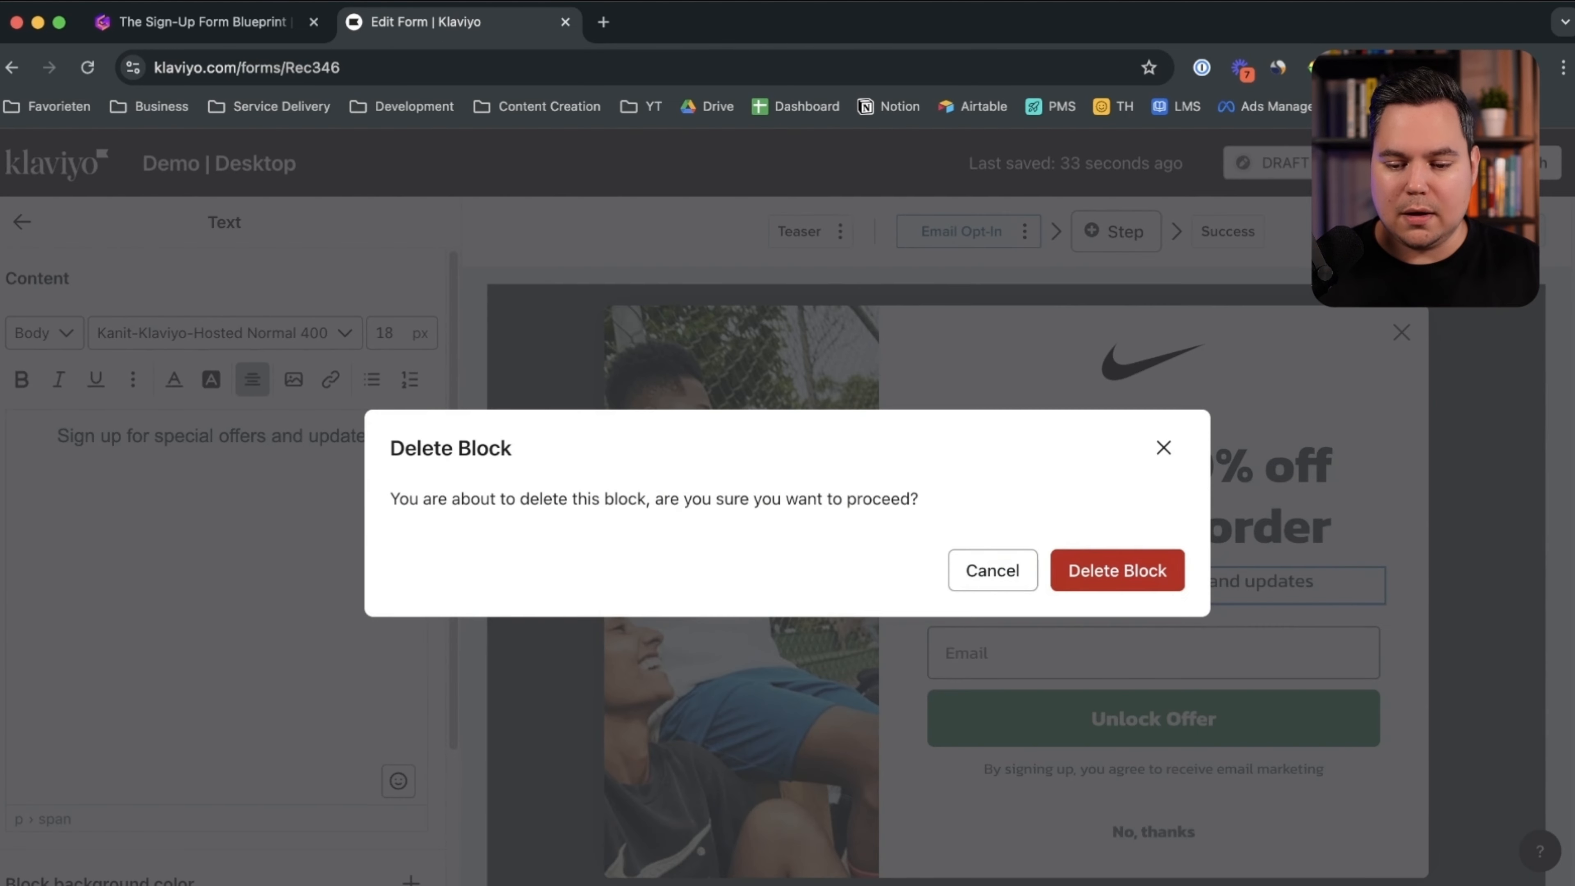
left_click(1117, 570)
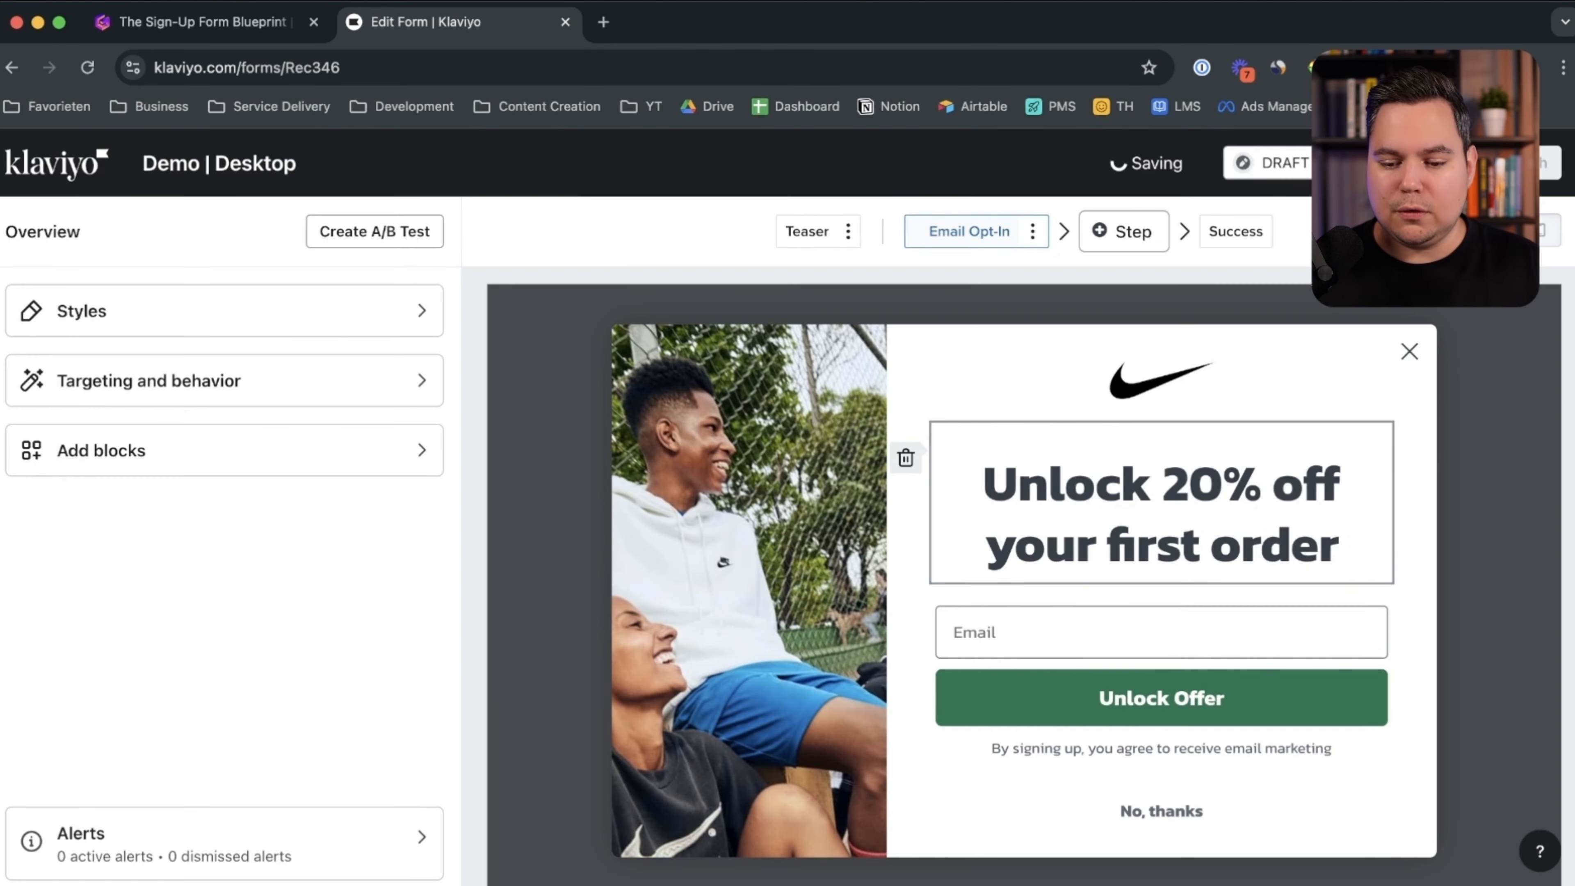
Step: Open the settings of the form's email input block
left_click(1119, 632)
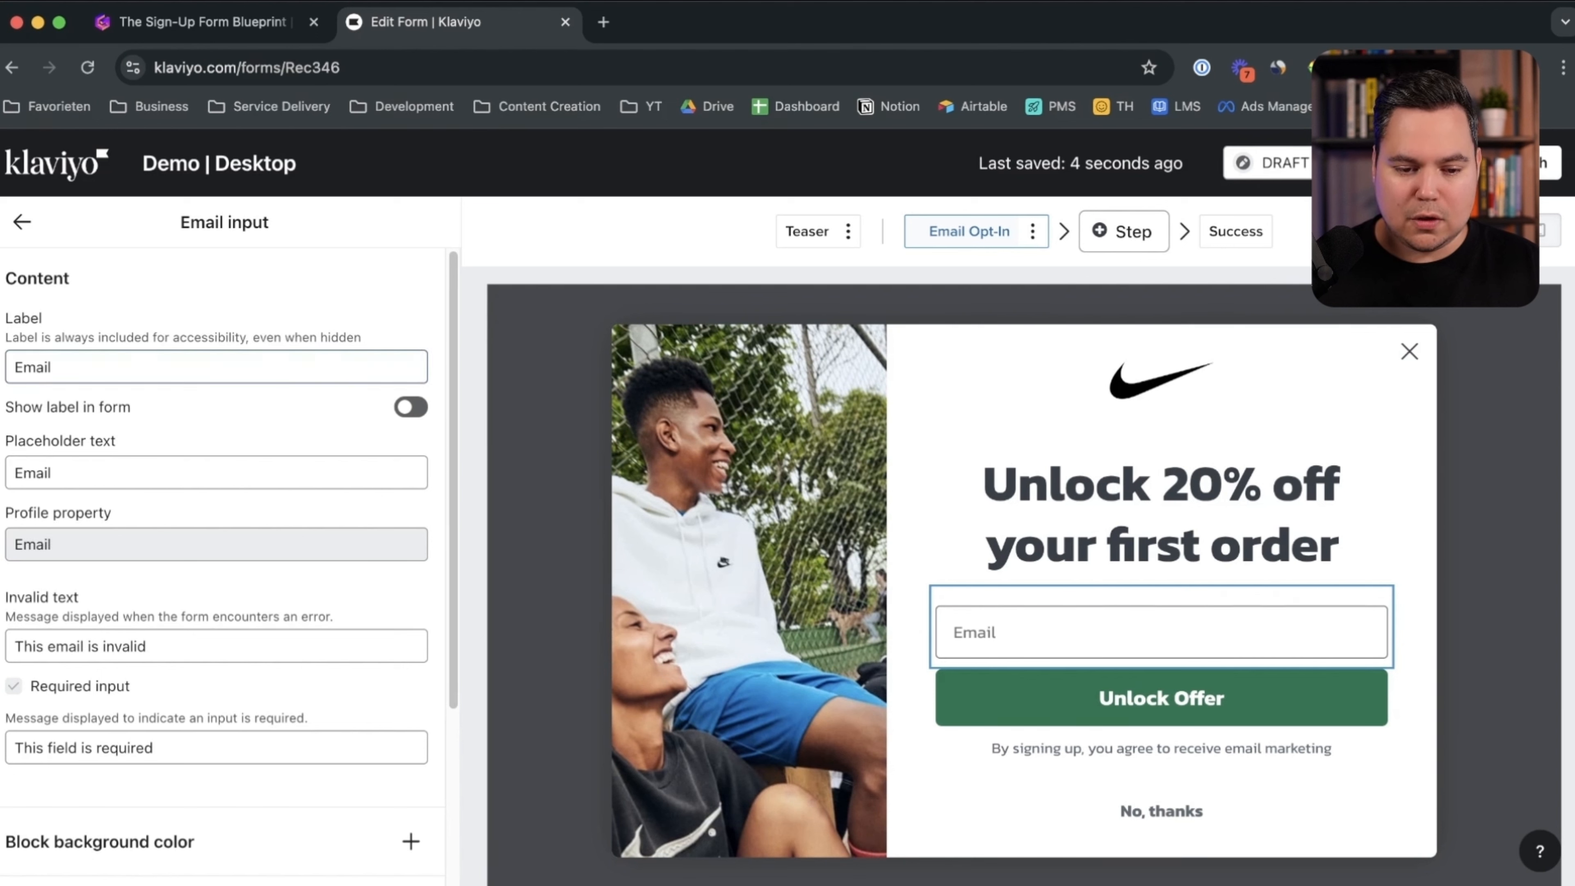
left_click(14, 367)
type("Enter Your")
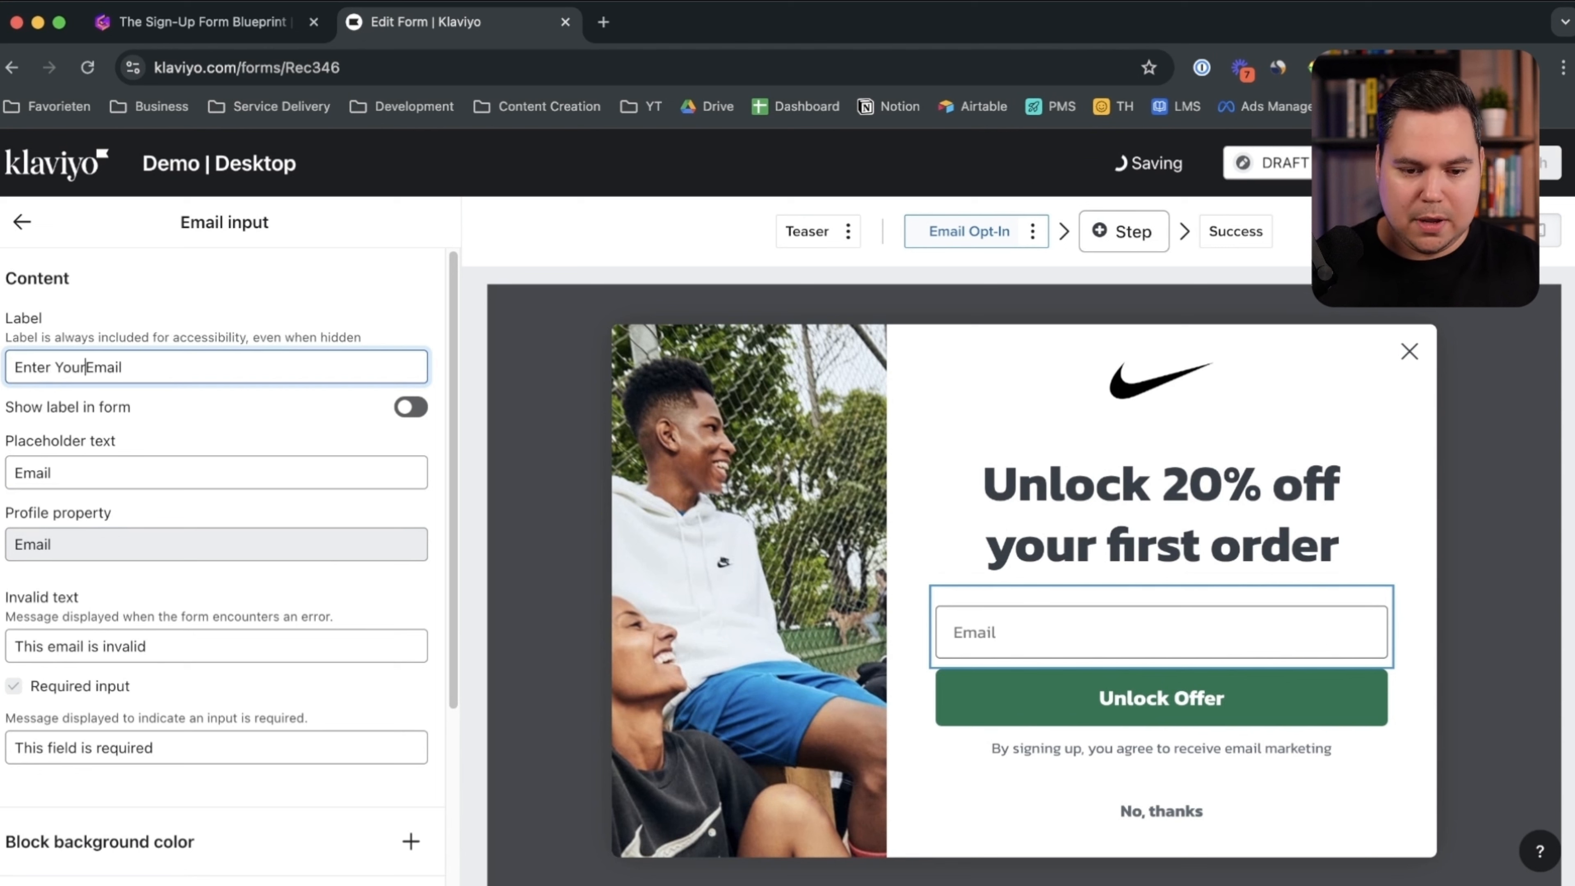
key("End")
type("Here")
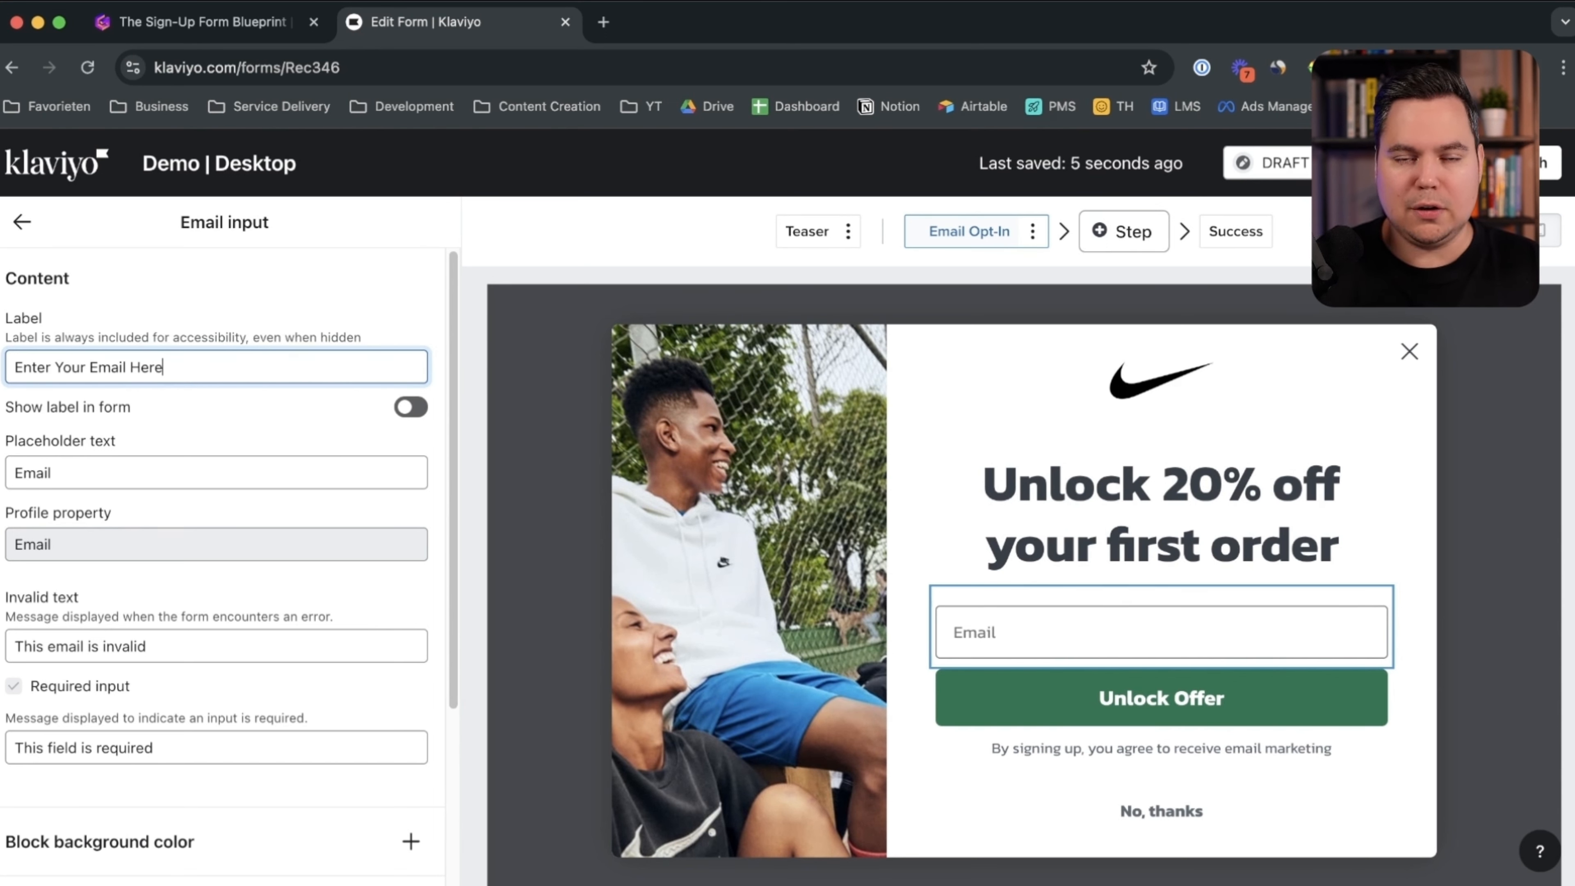
key("super+z")
key("super+z")
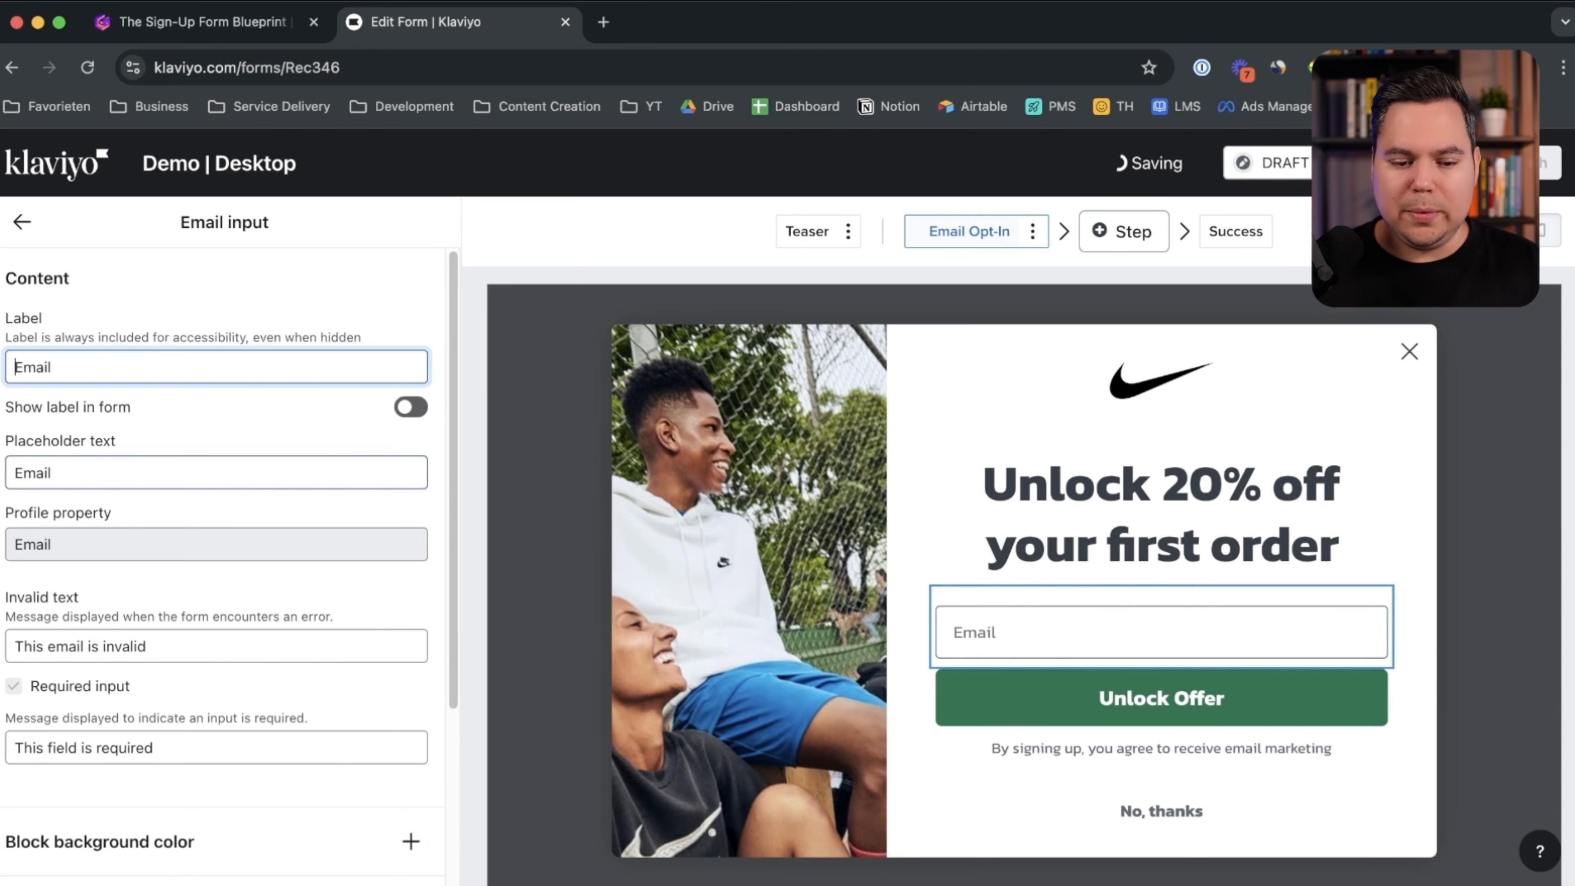
Step: Set the email input's placeholder text to "Enter Your Email Here"
left_click(53, 473)
double_click(53, 473)
type("Enter Your Email Here")
Step: Edit the shared input field styling, setting the background color to light grey EEECEC
scroll(217, 497, "down", 5)
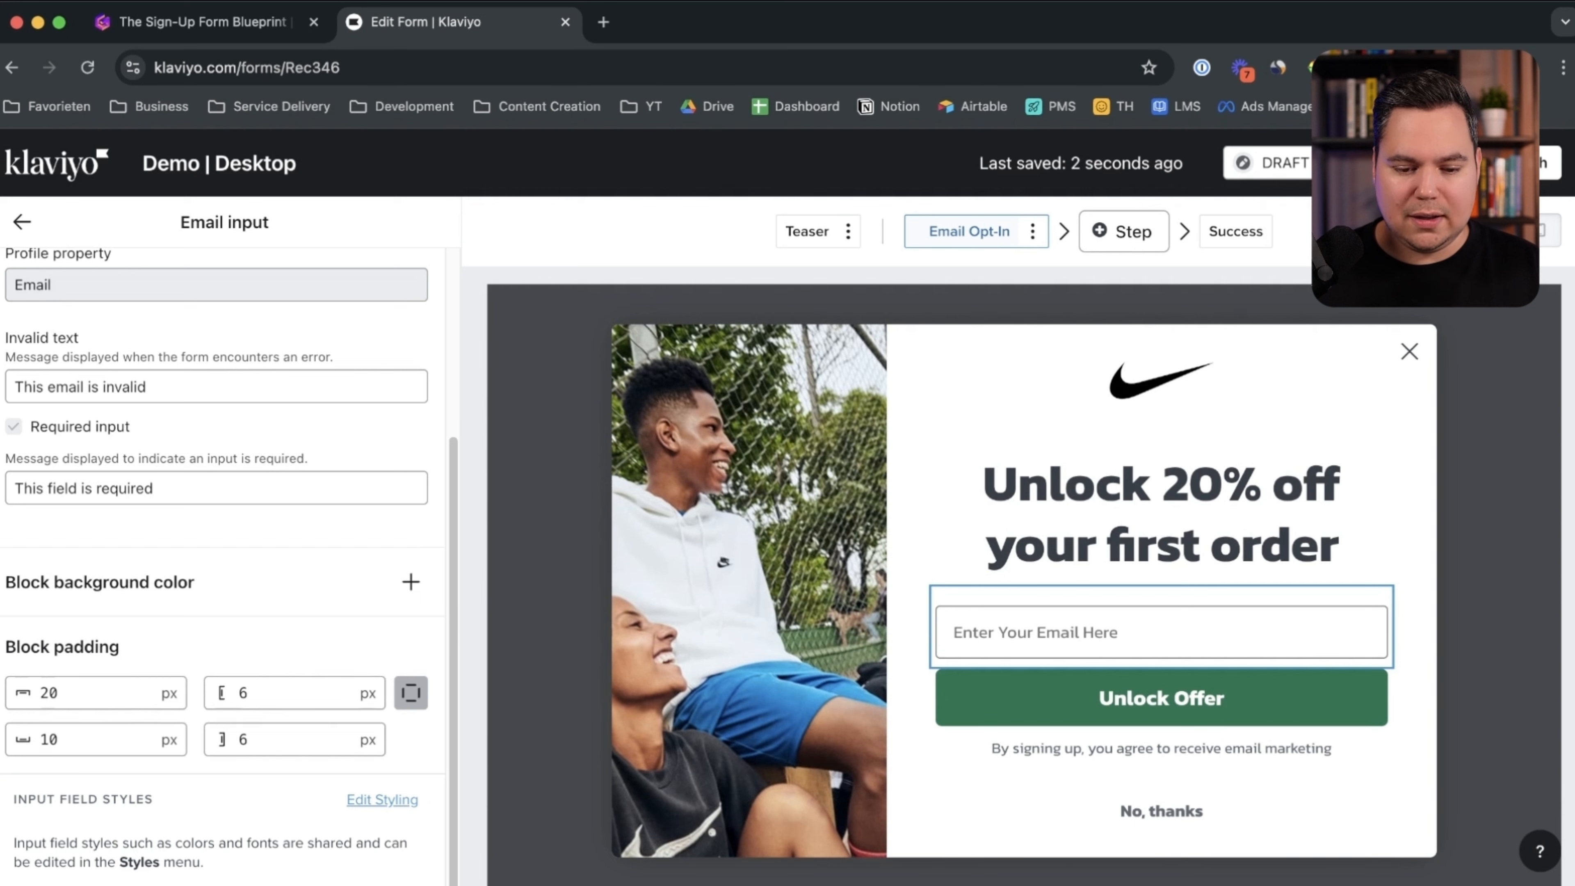
left_click(382, 799)
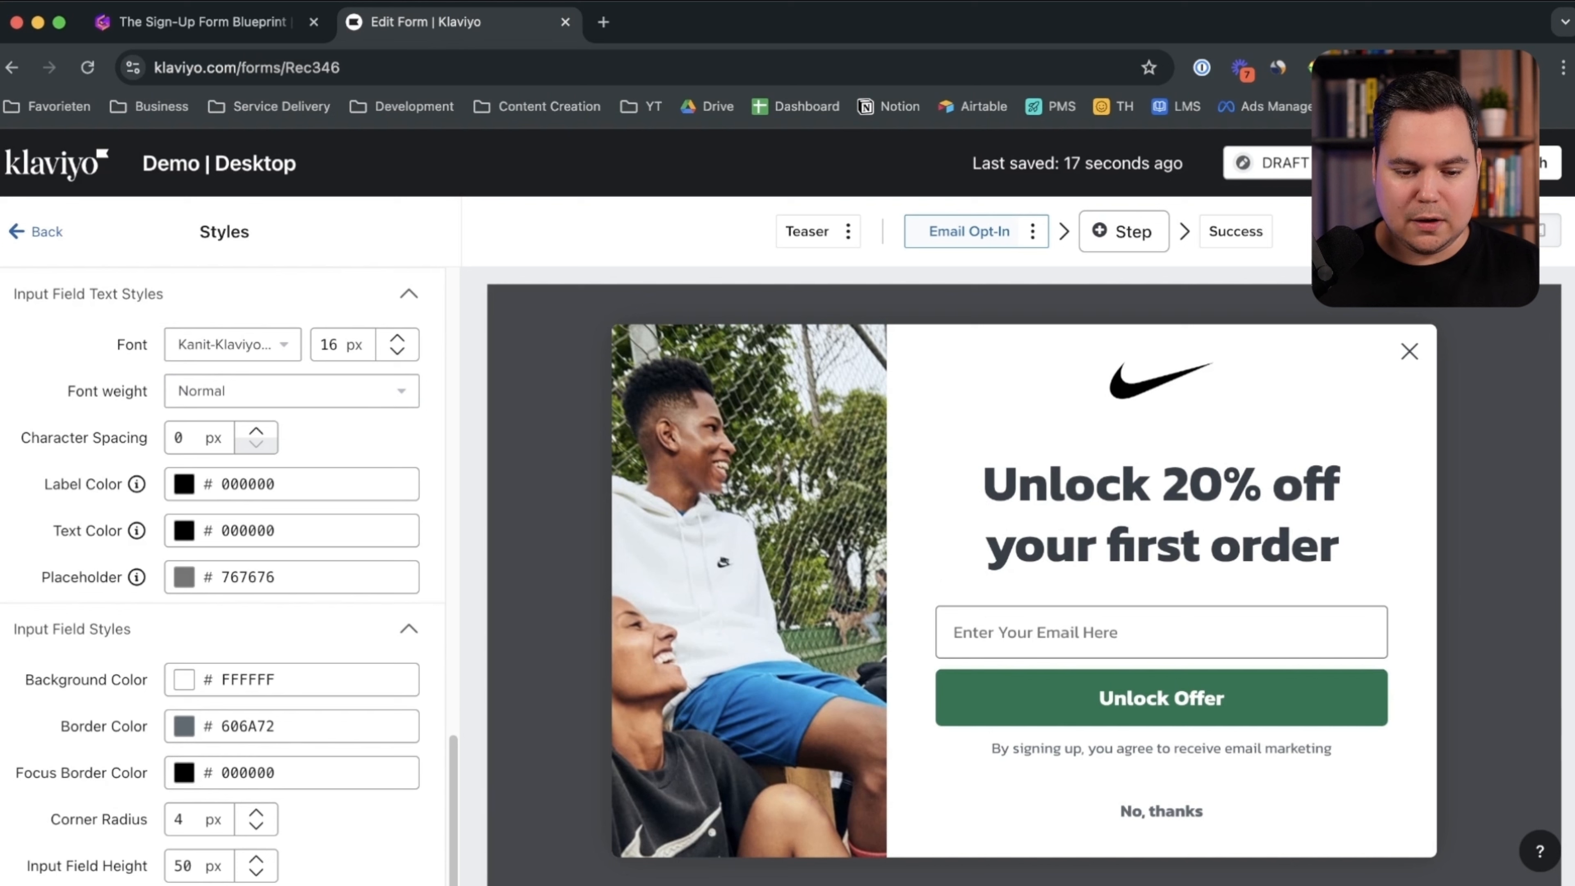
left_click(249, 680)
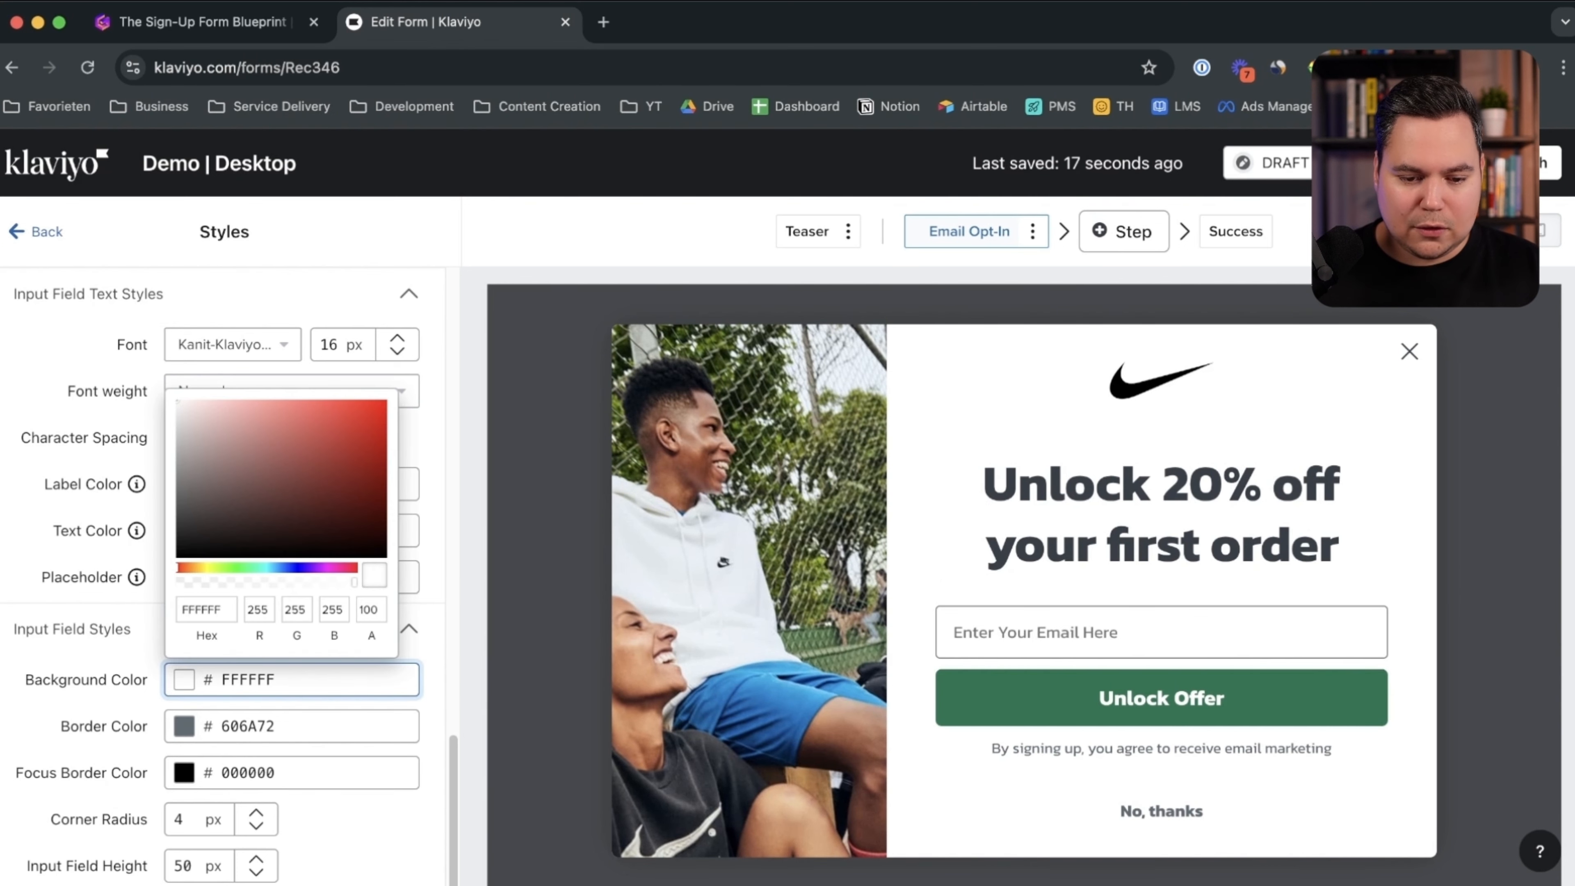
left_click_drag(178, 402, 178, 410)
left_click(539, 558)
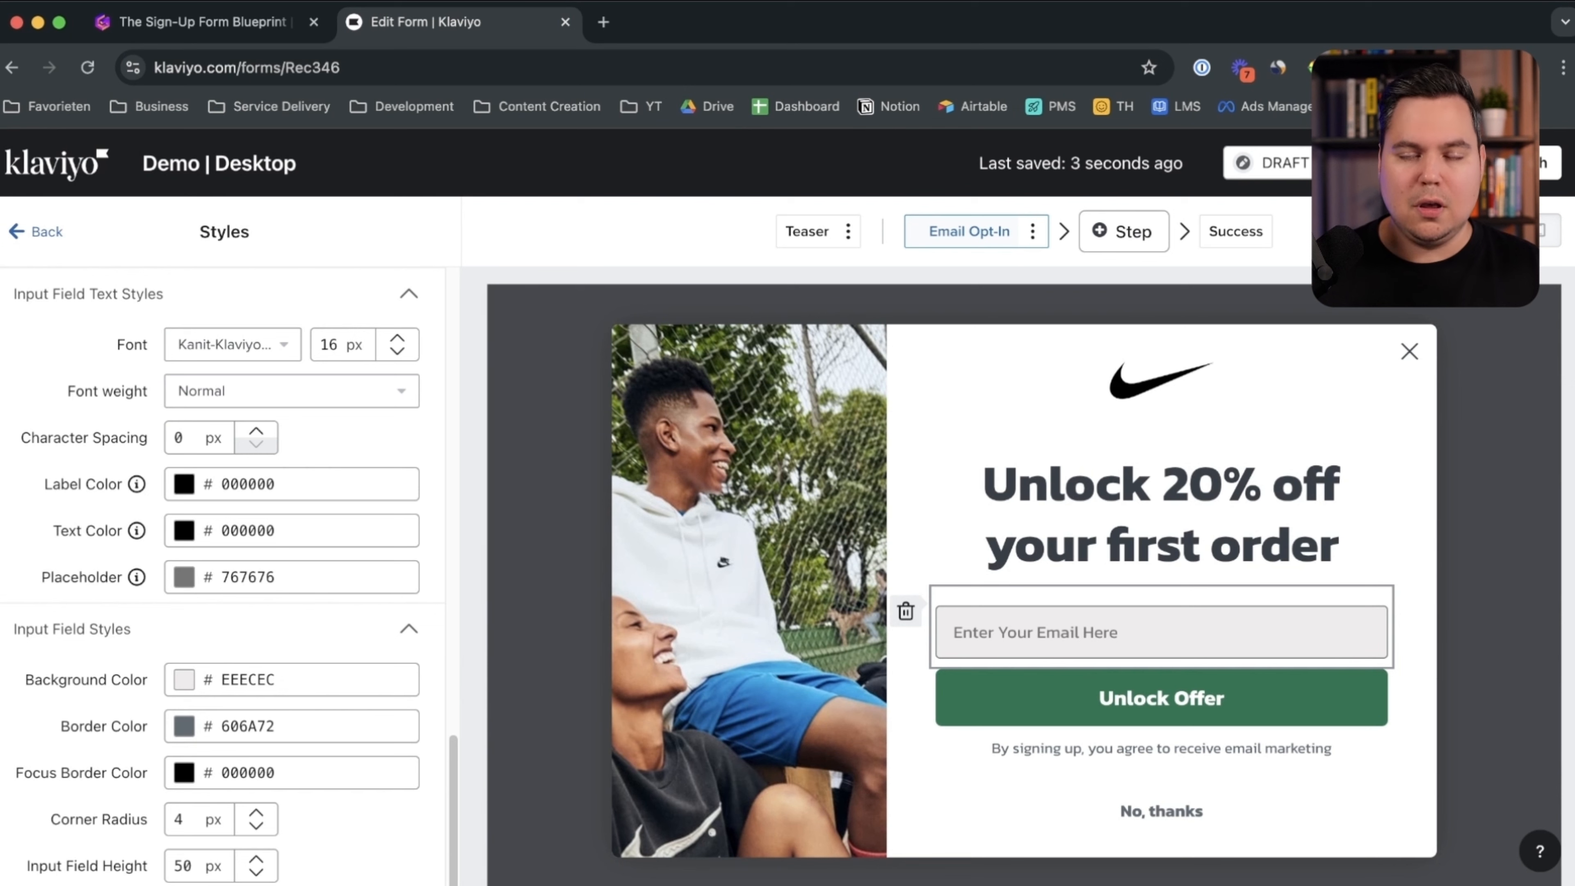
Step: Set the font of the form's Body text element to Poppins-Klaviyo-Hosted
scroll(223, 559, "up", 15)
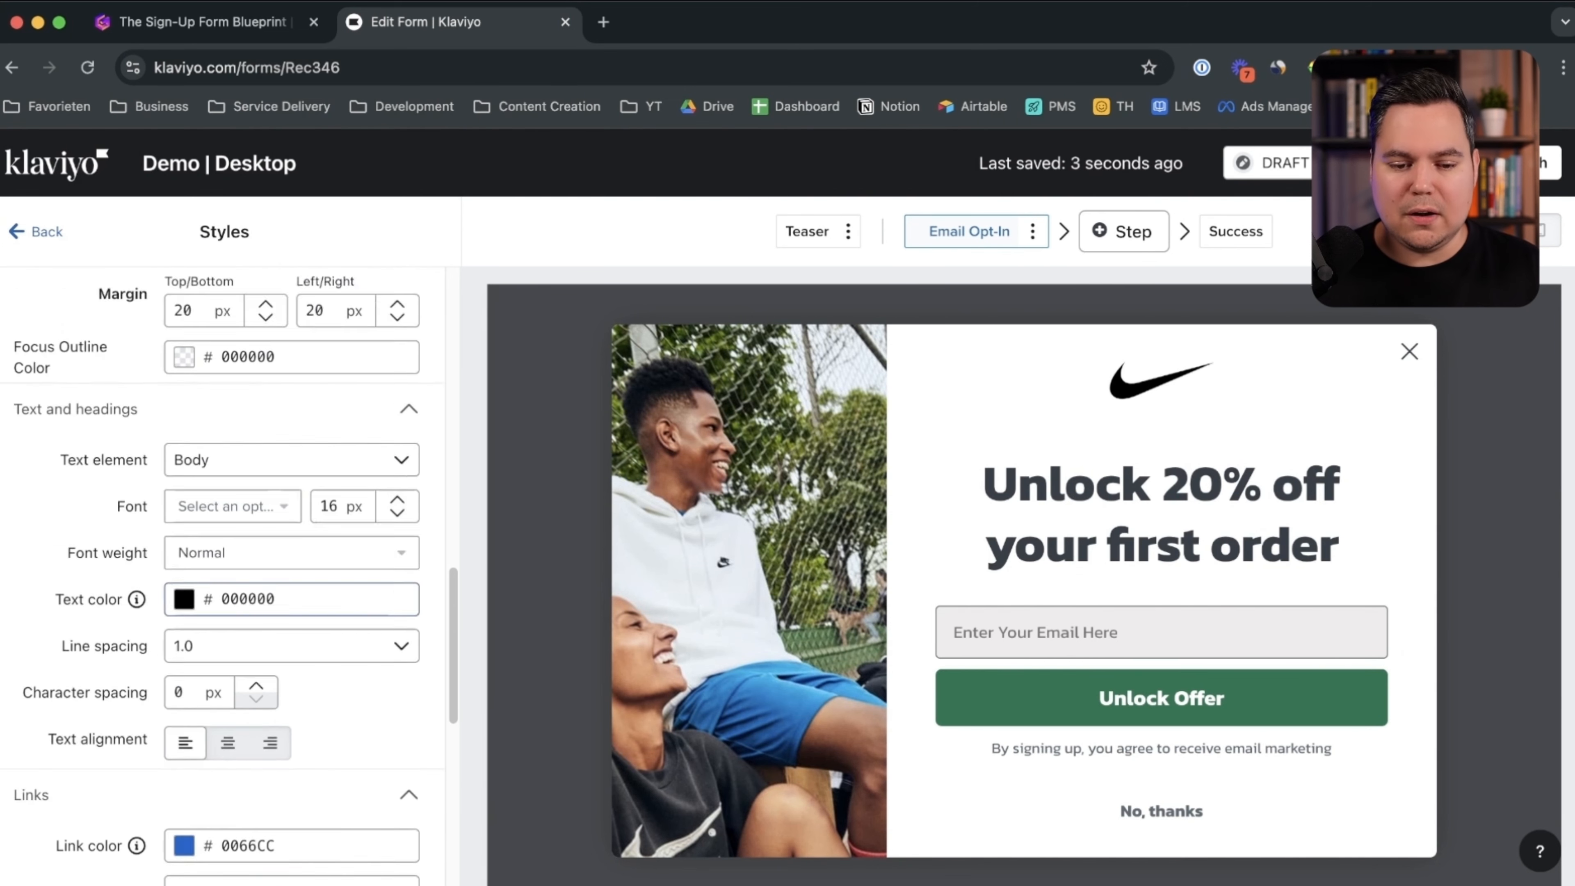
scroll(224, 558, "up", 5)
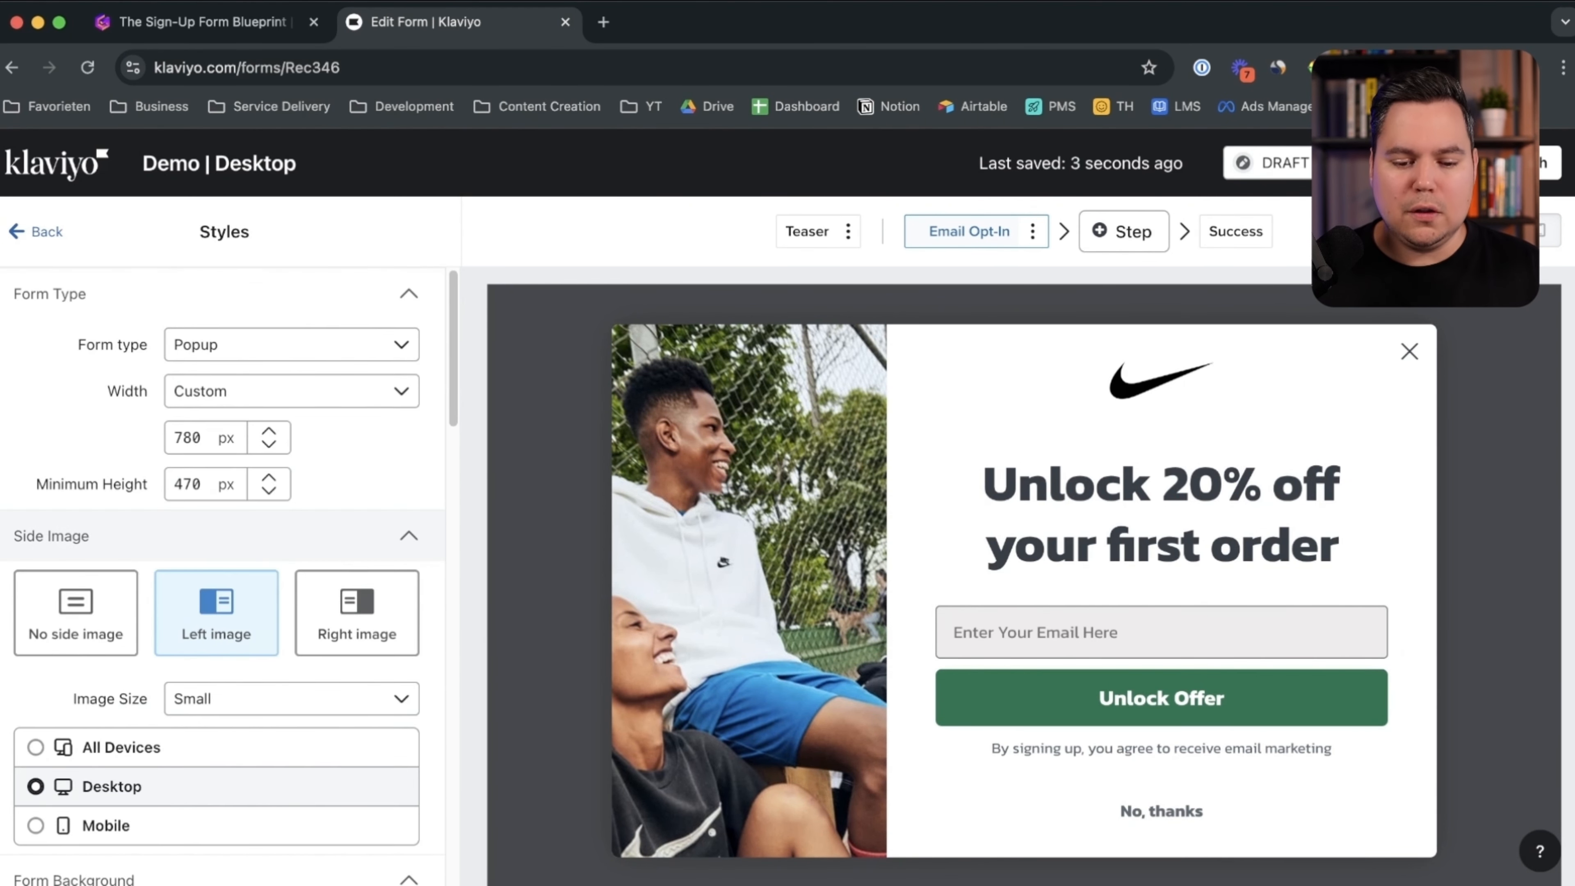
scroll(223, 558, "down", 12)
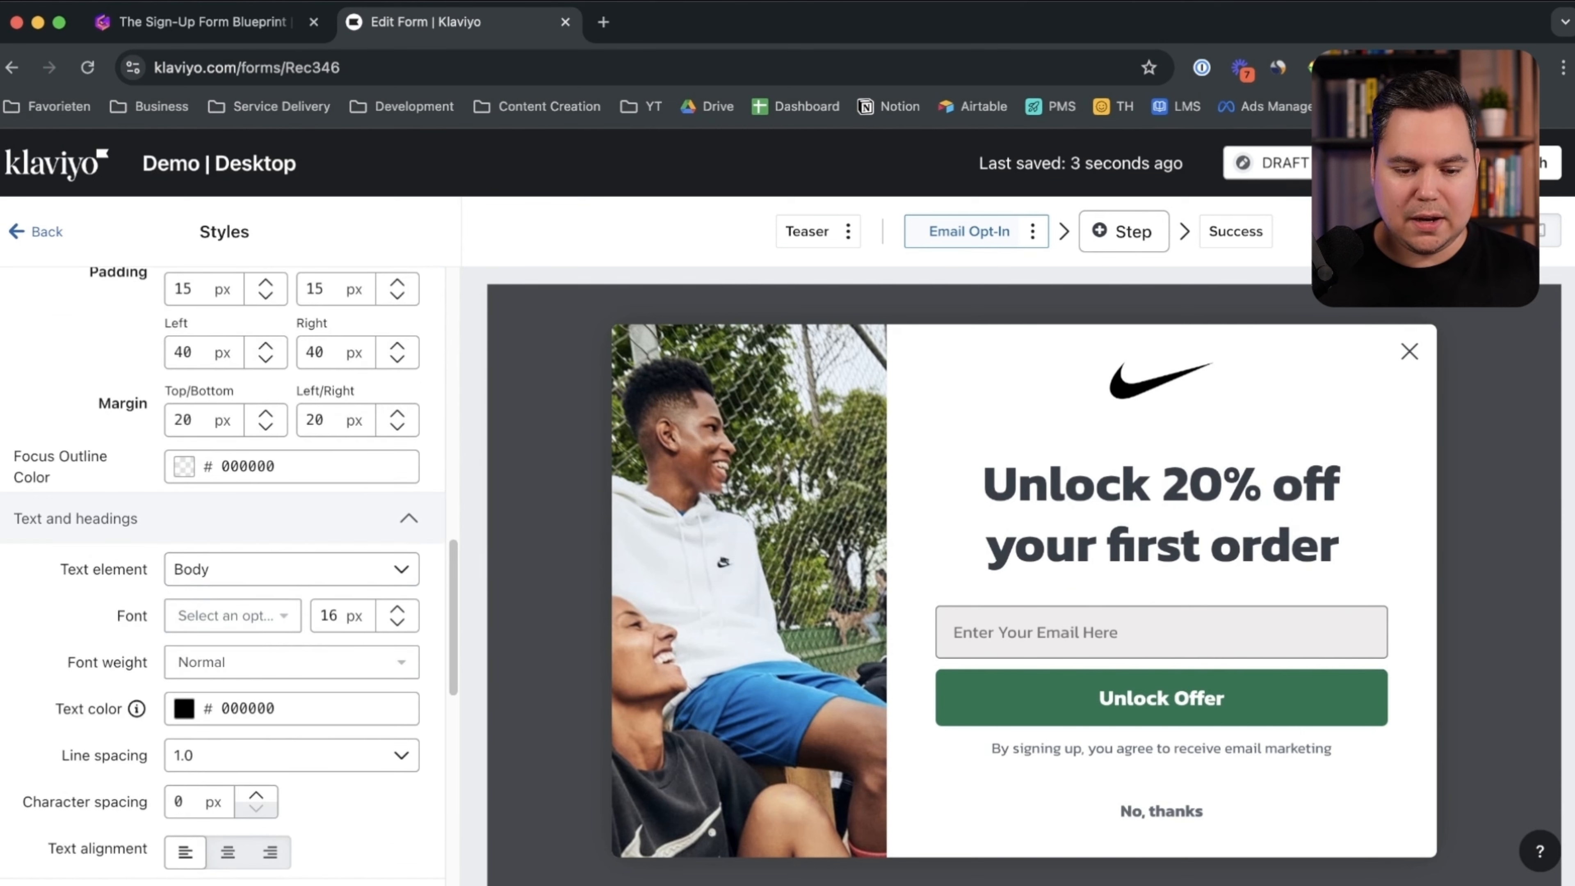
left_click(230, 616)
left_click(220, 378)
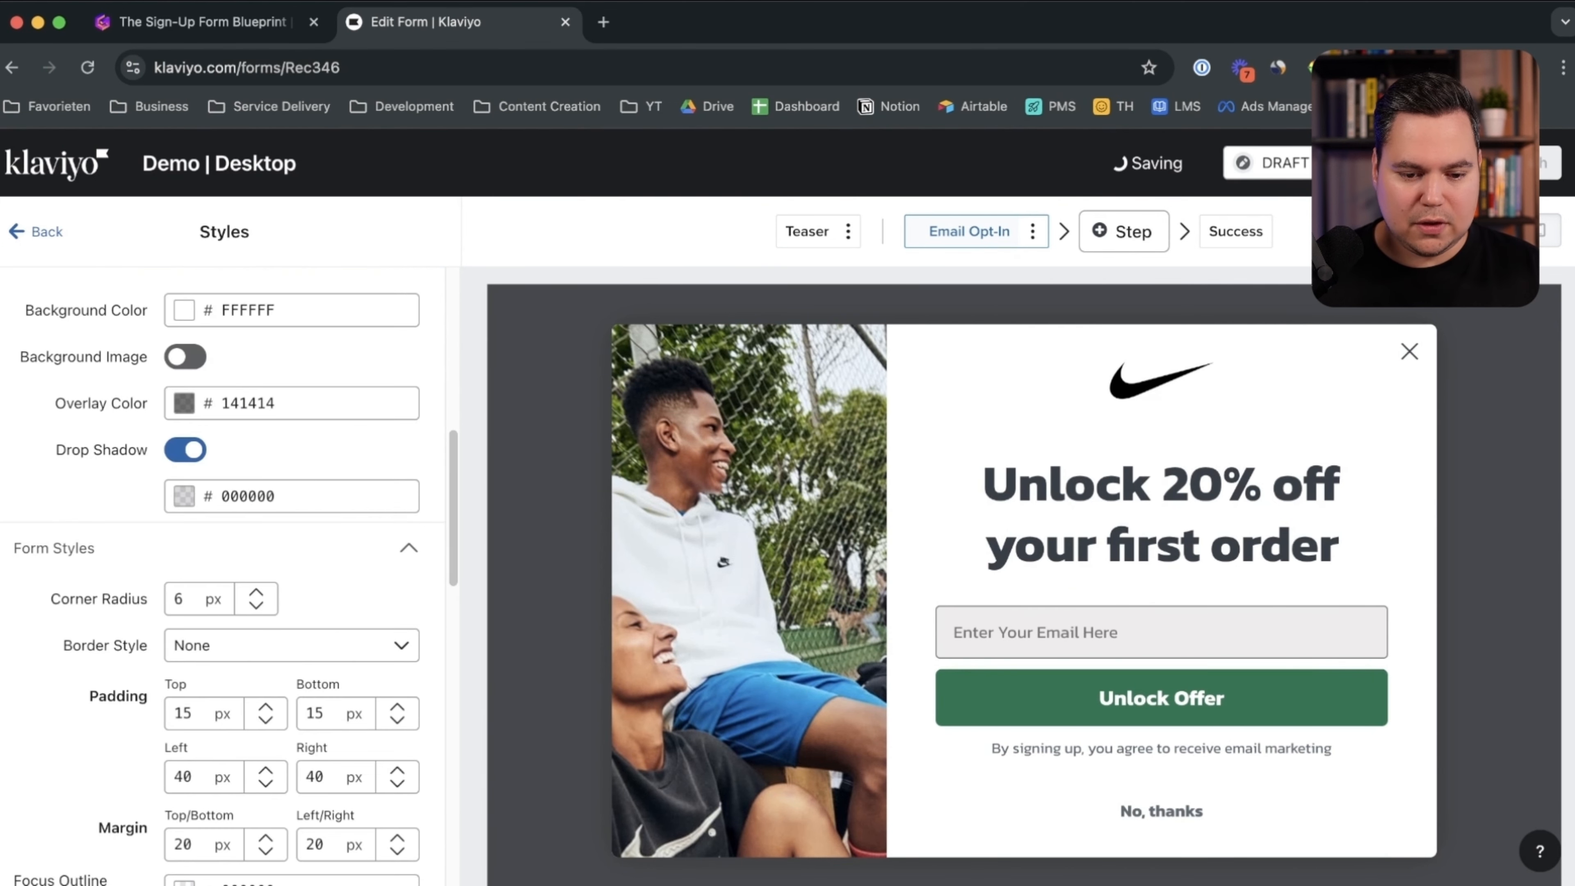
Step: Set the input field text font to Poppins-Klaviyo-Hosted
scroll(224, 558, "down", 8)
scroll(223, 558, "down", 6)
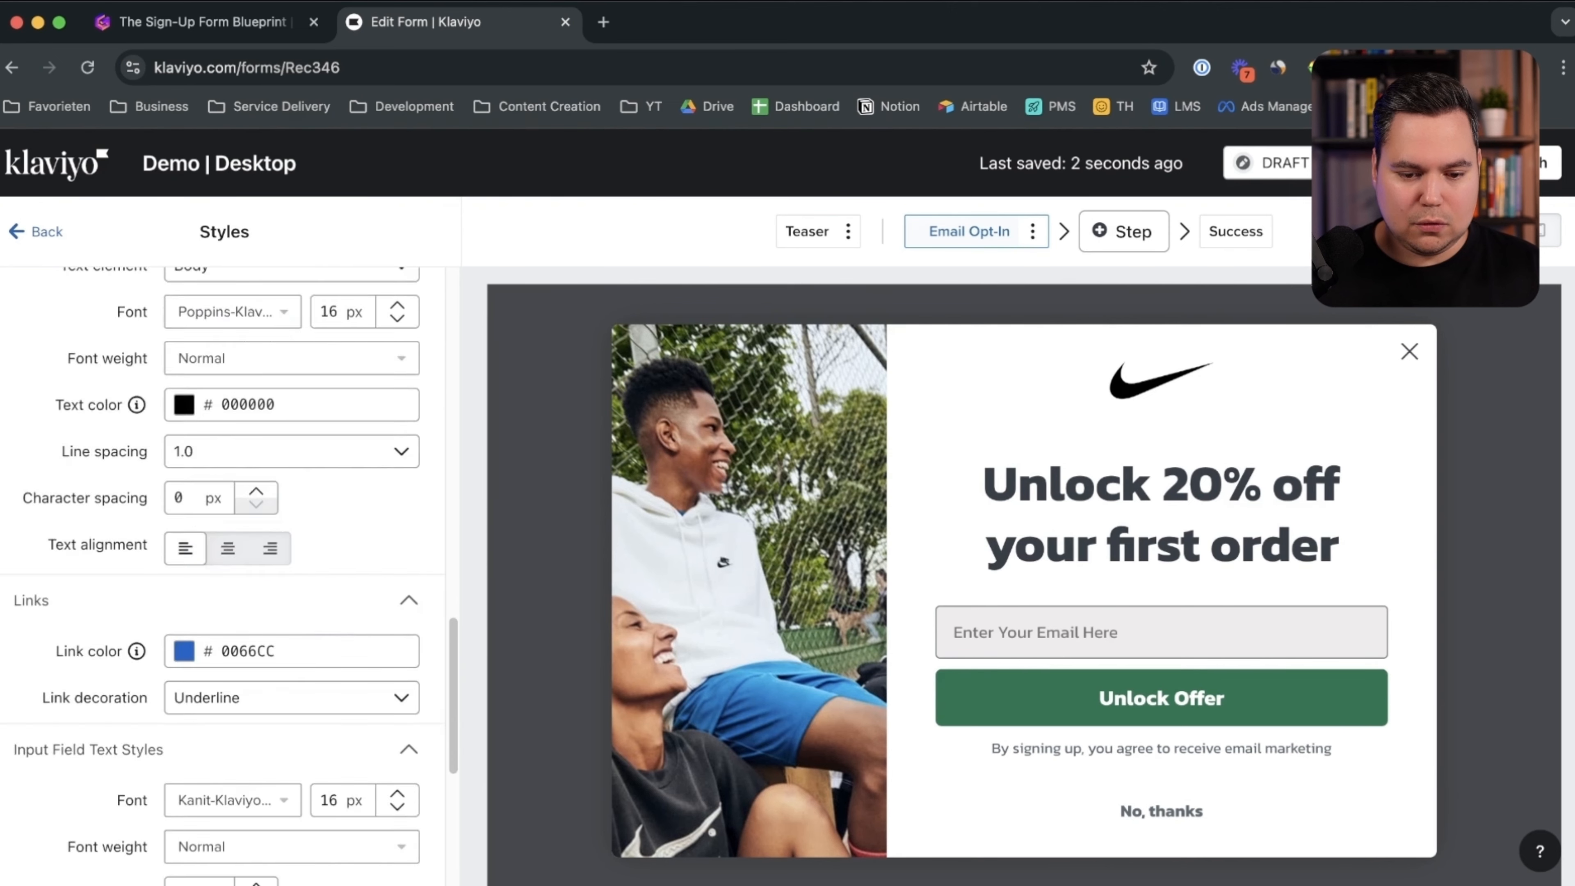
left_click(232, 695)
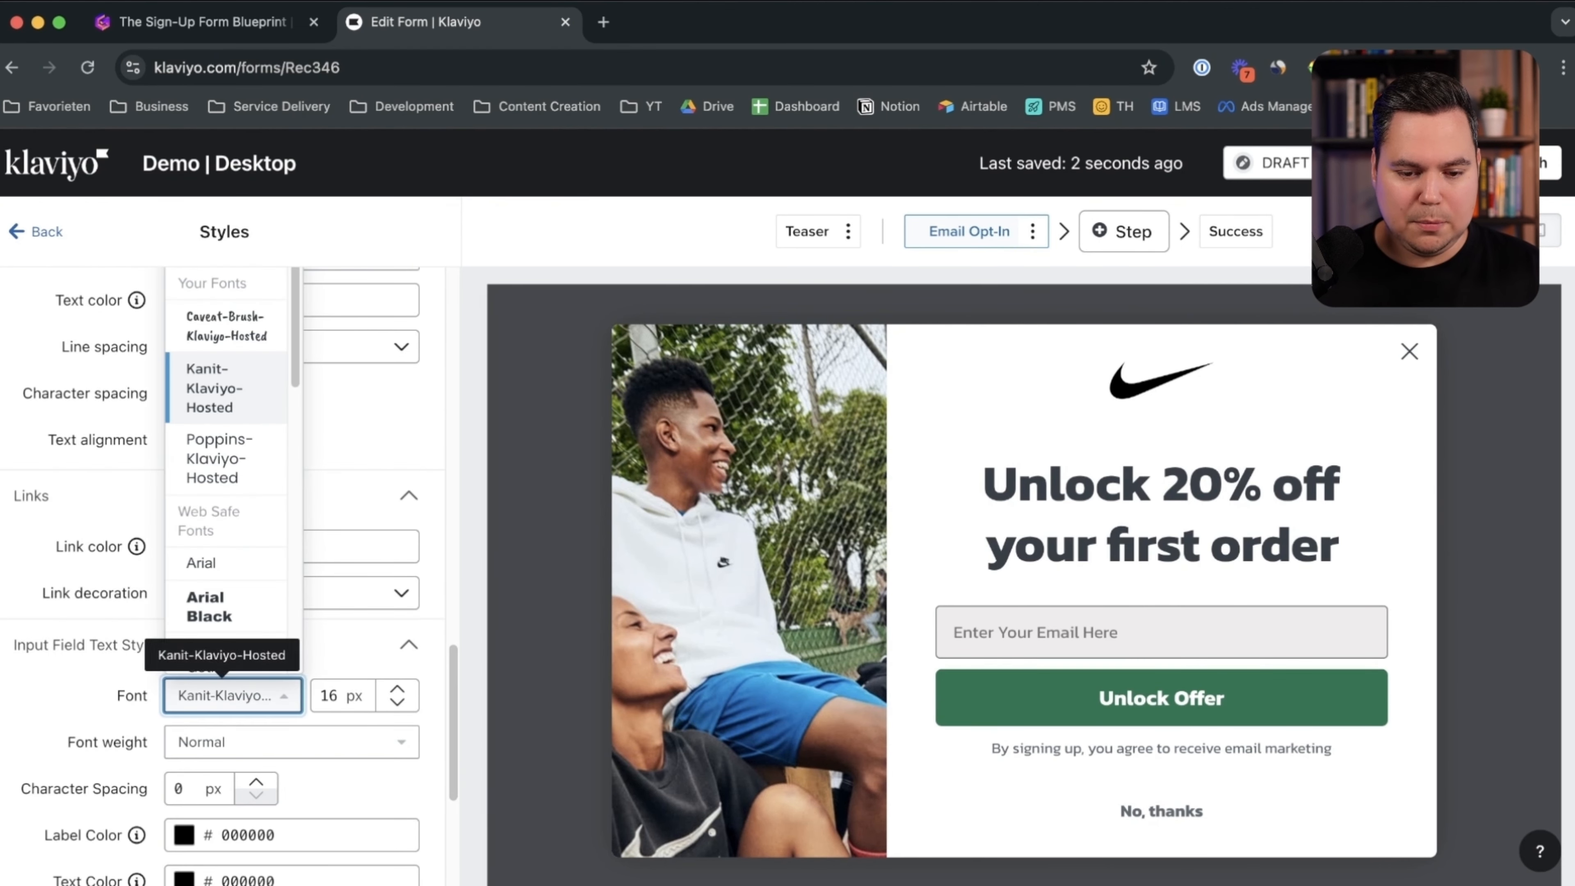
left_click(220, 457)
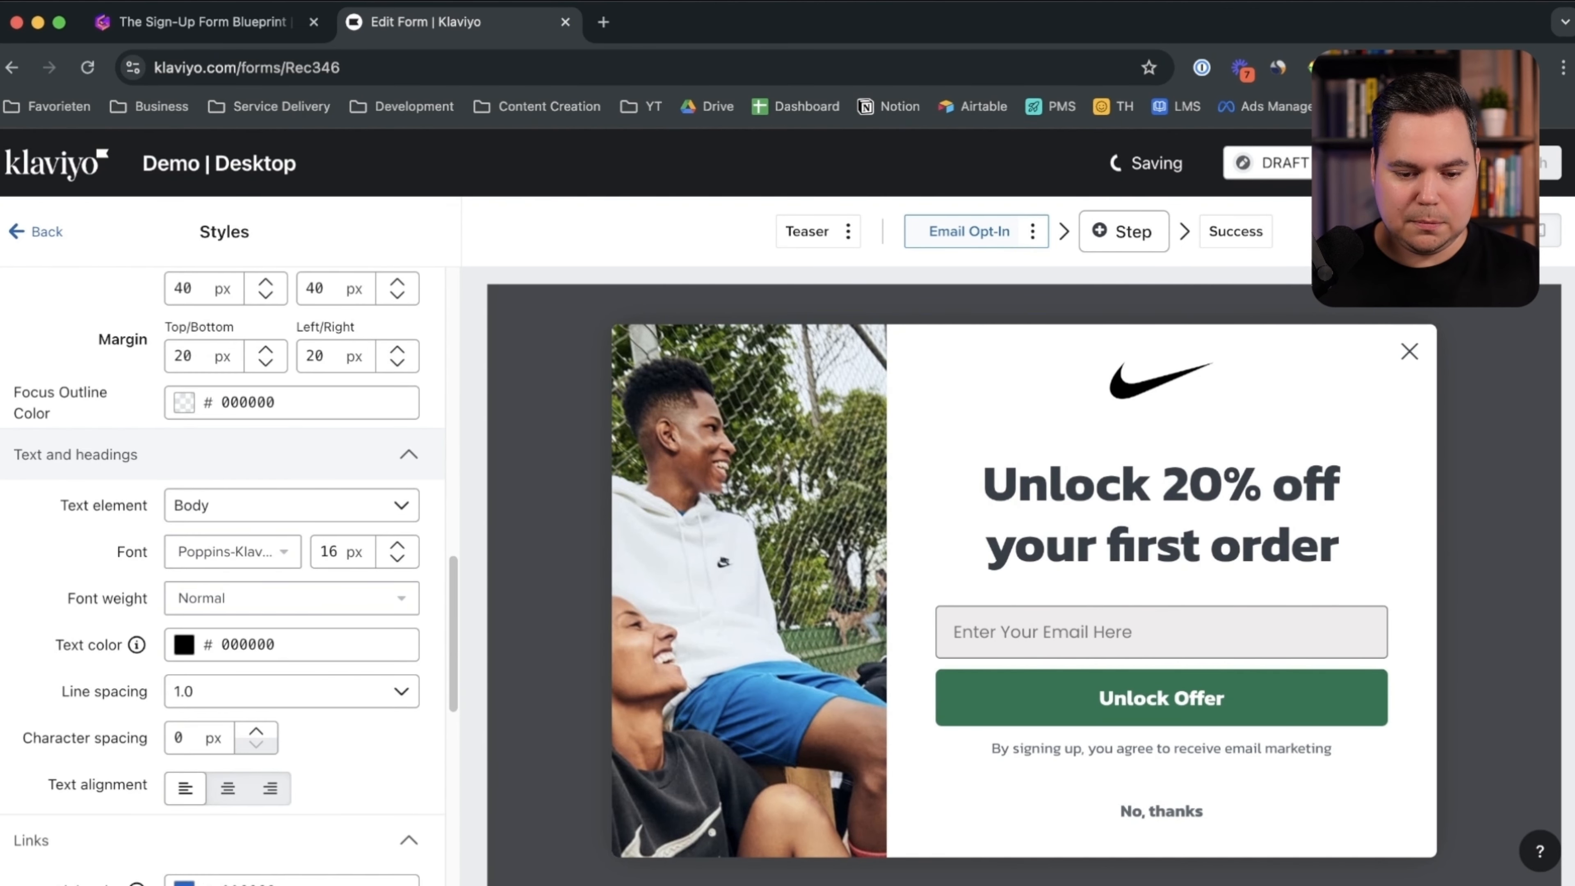
scroll(223, 620, "down", 10)
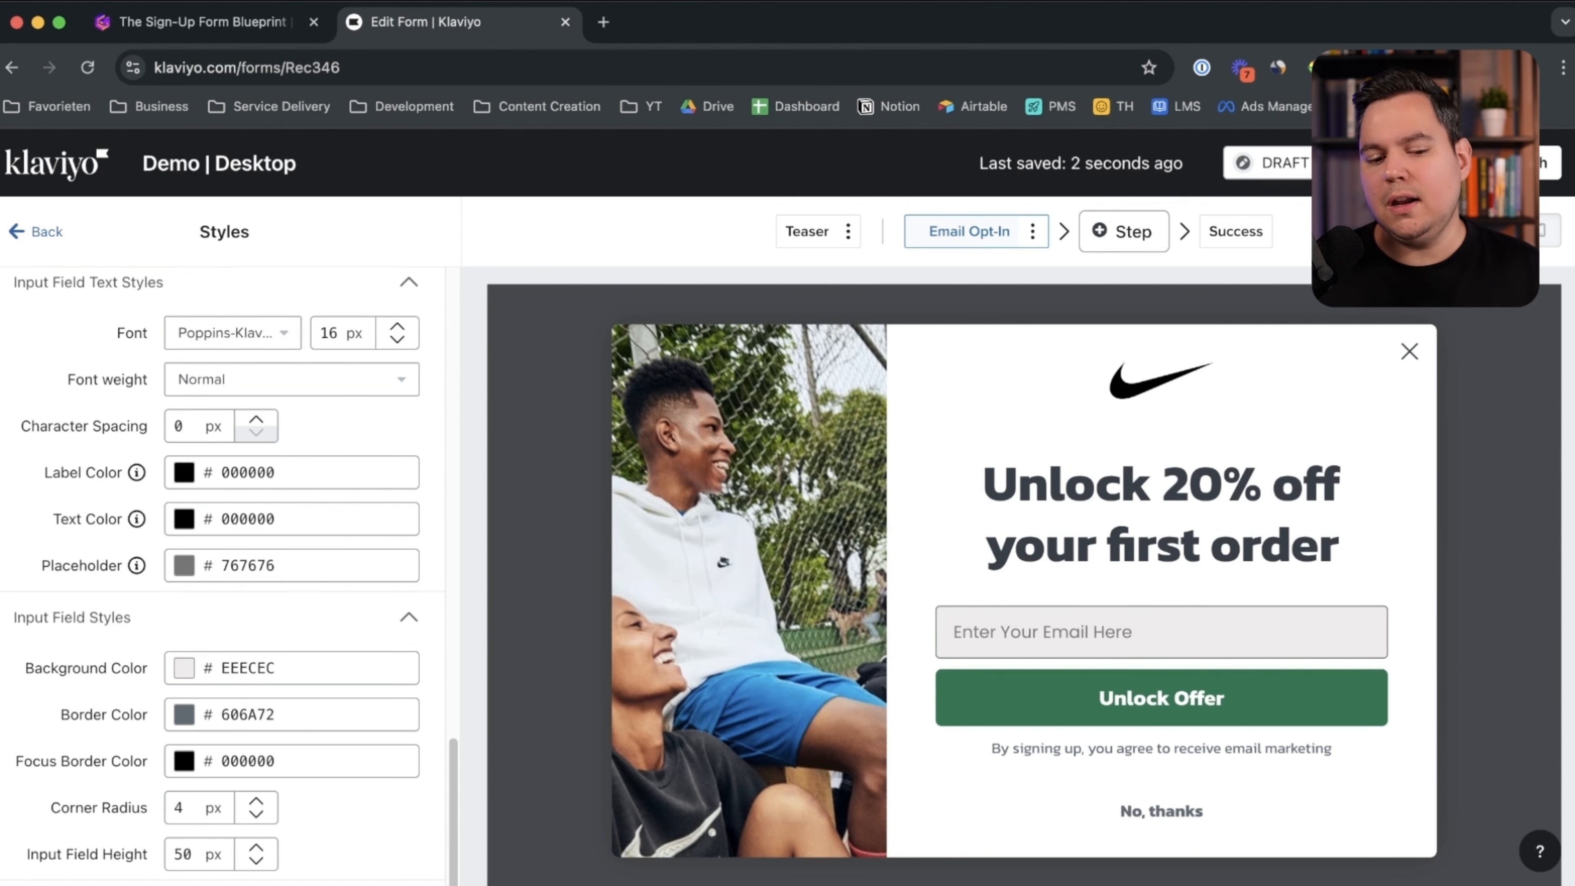
Step: Change the green submit button's text to "Get My Discount Now"
scroll(223, 574, "up", 15)
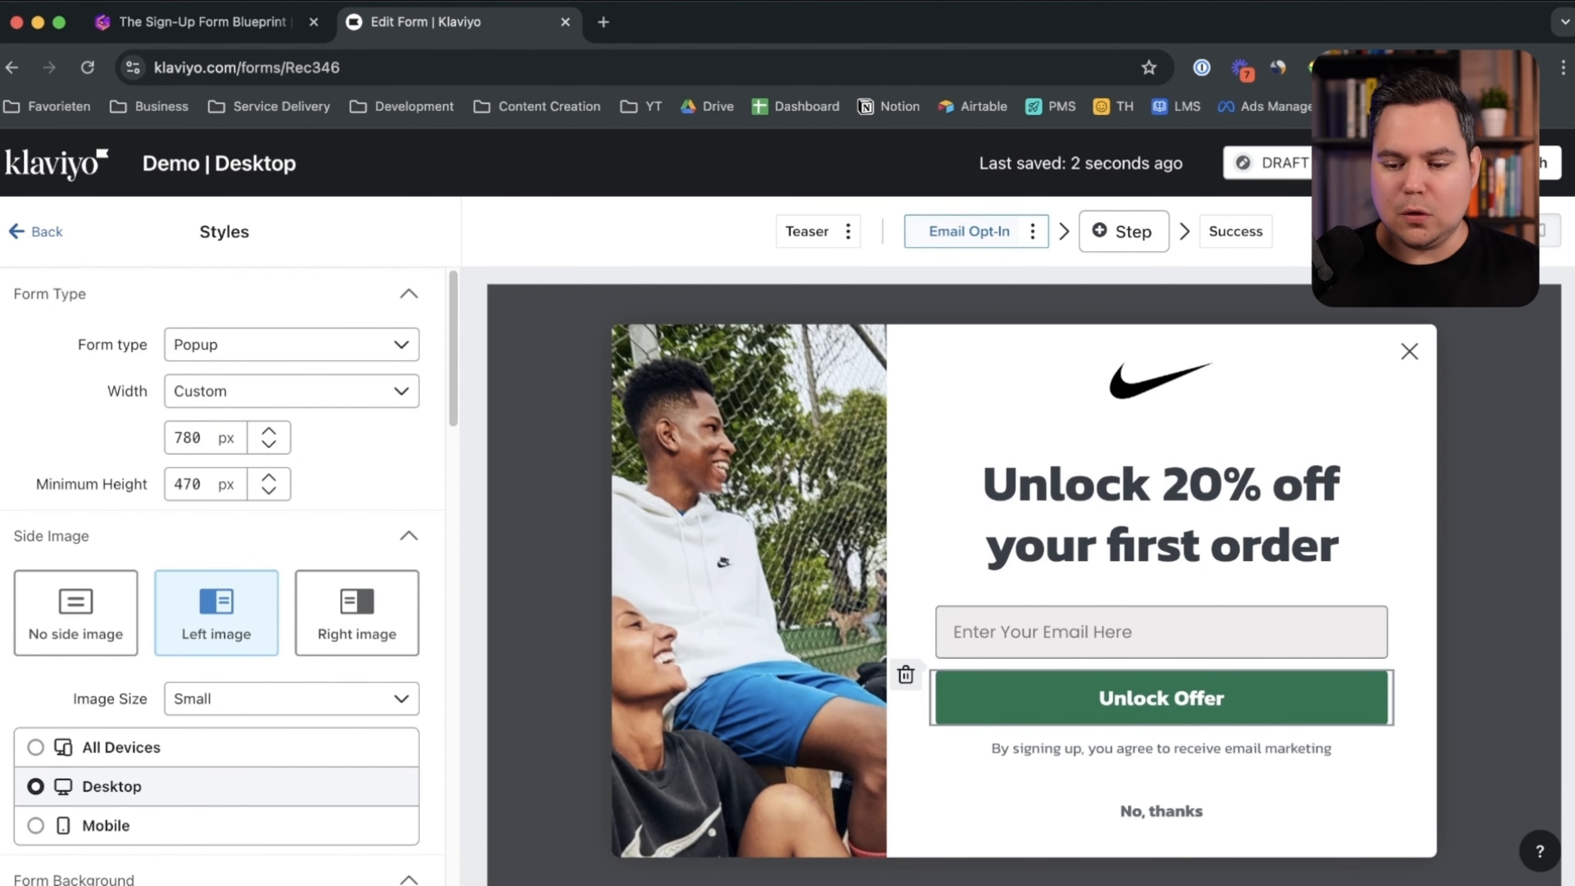
left_click(1162, 698)
triple_click(217, 698)
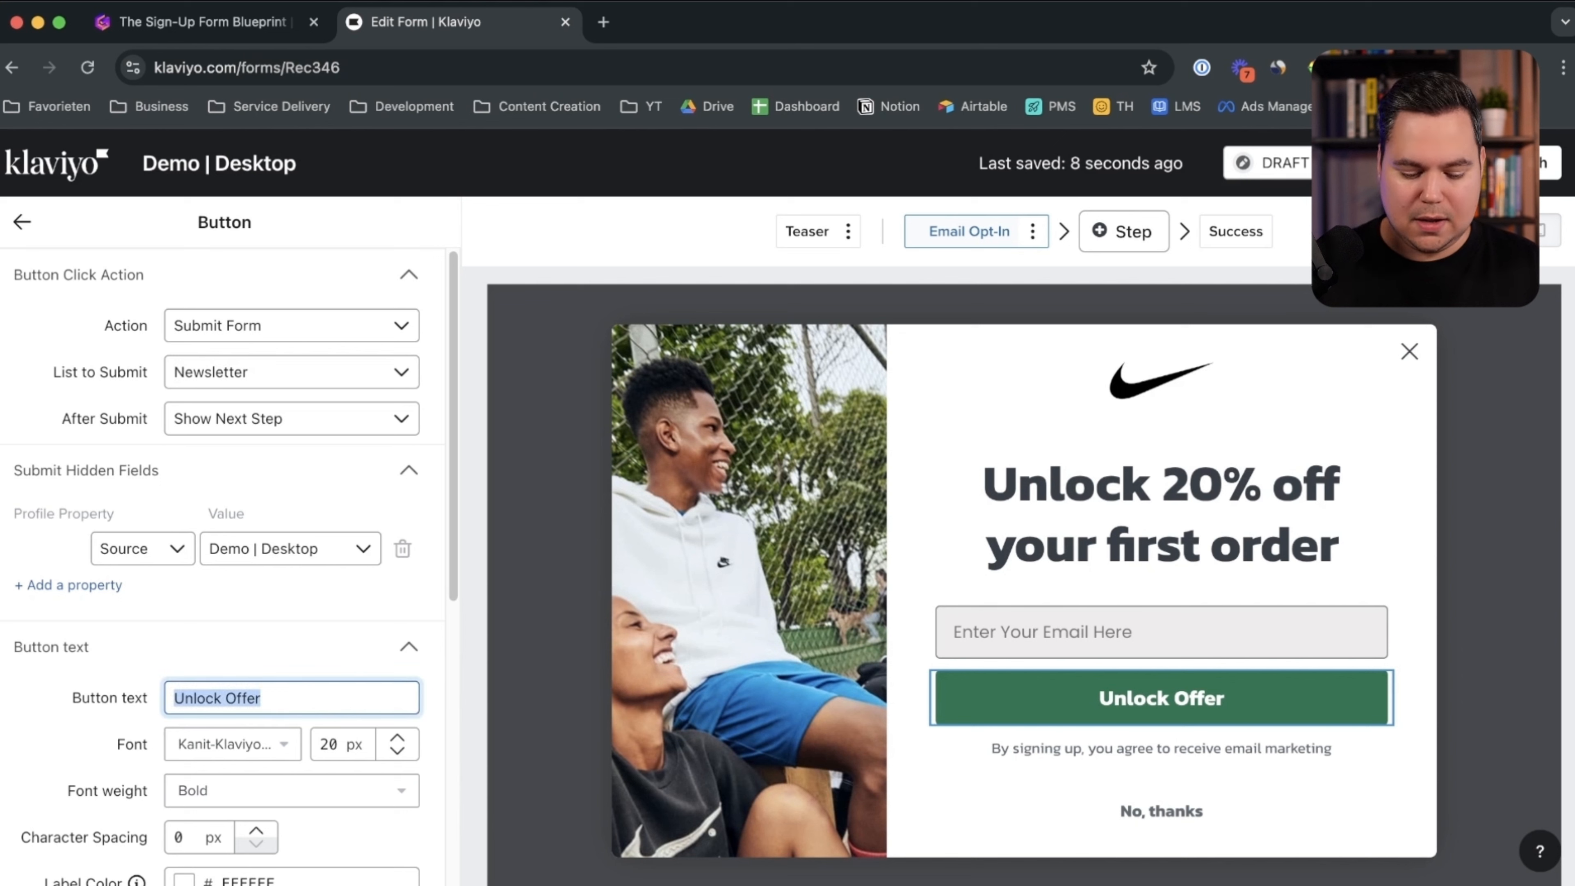
type("Get MY Discount ")
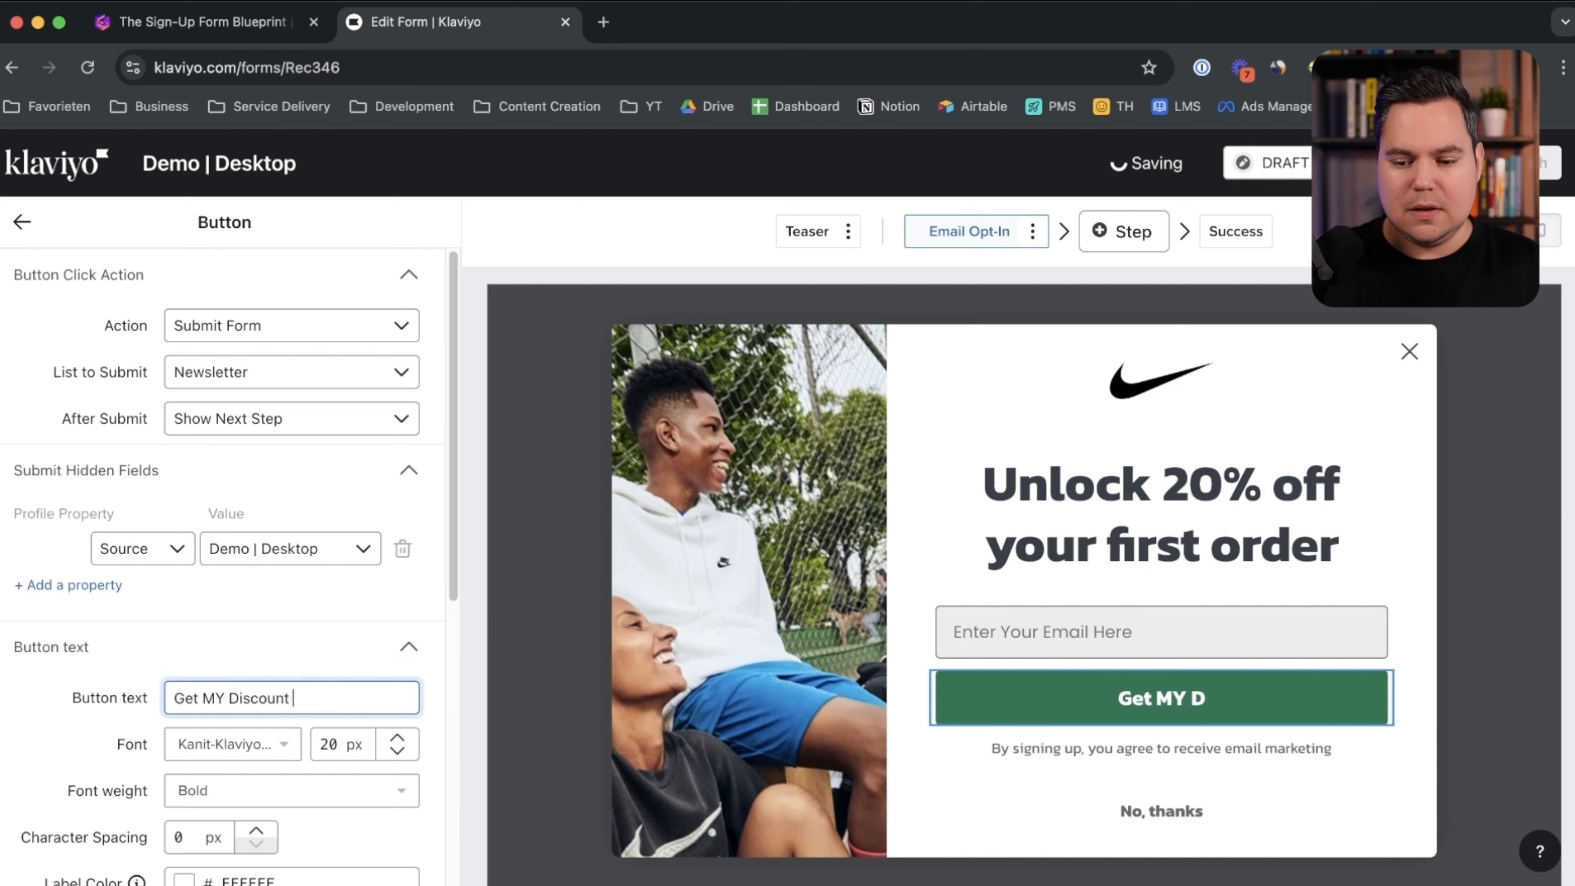
type("Now")
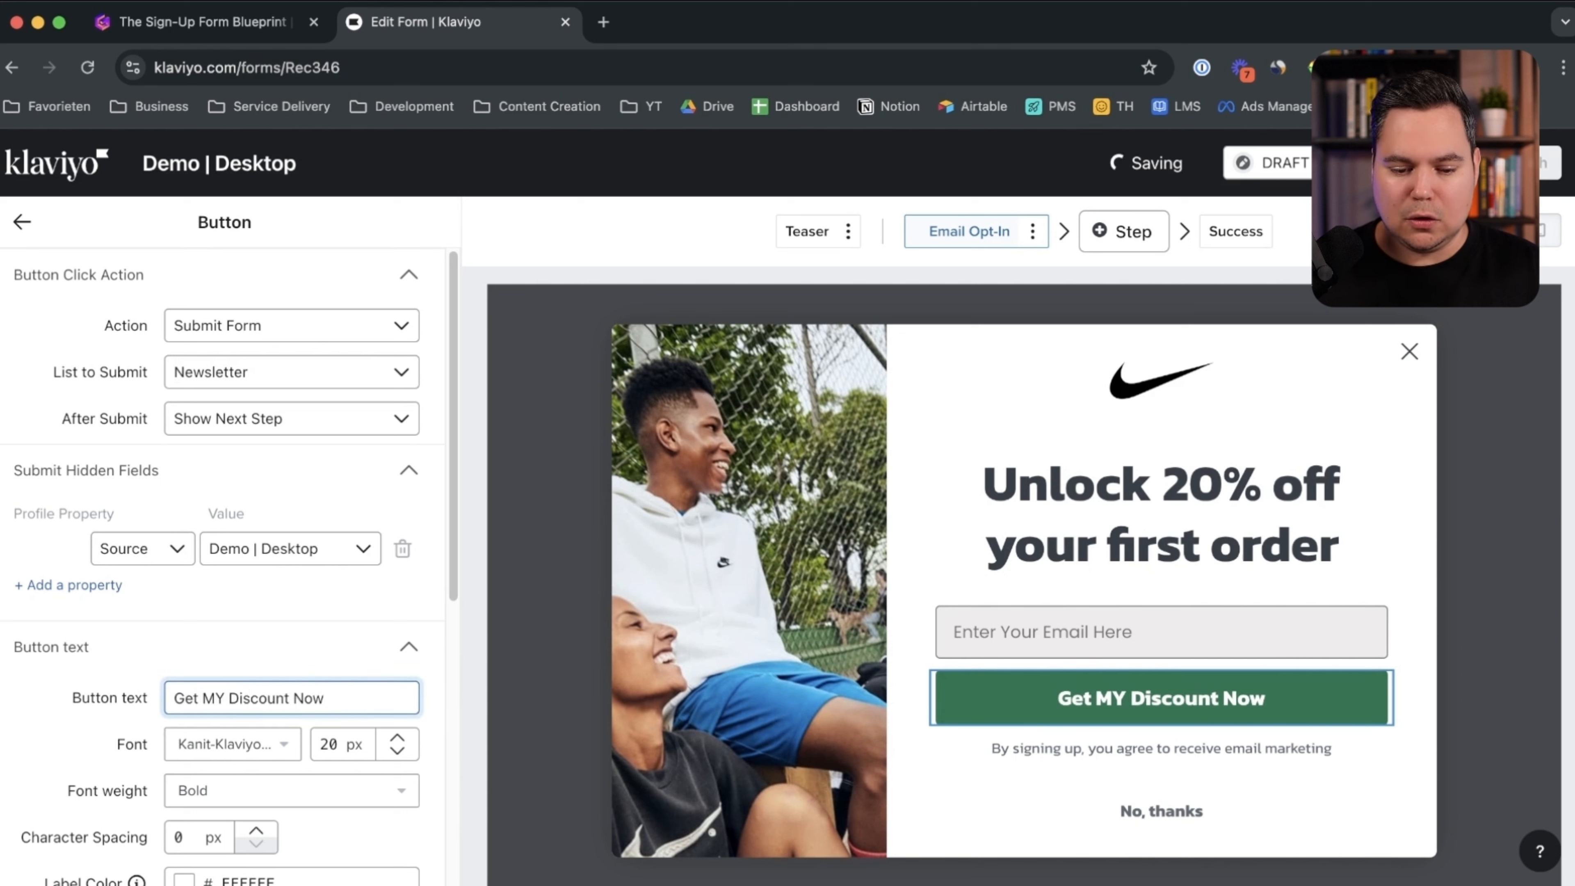
left_click(224, 699)
key("BackSpace")
type("y")
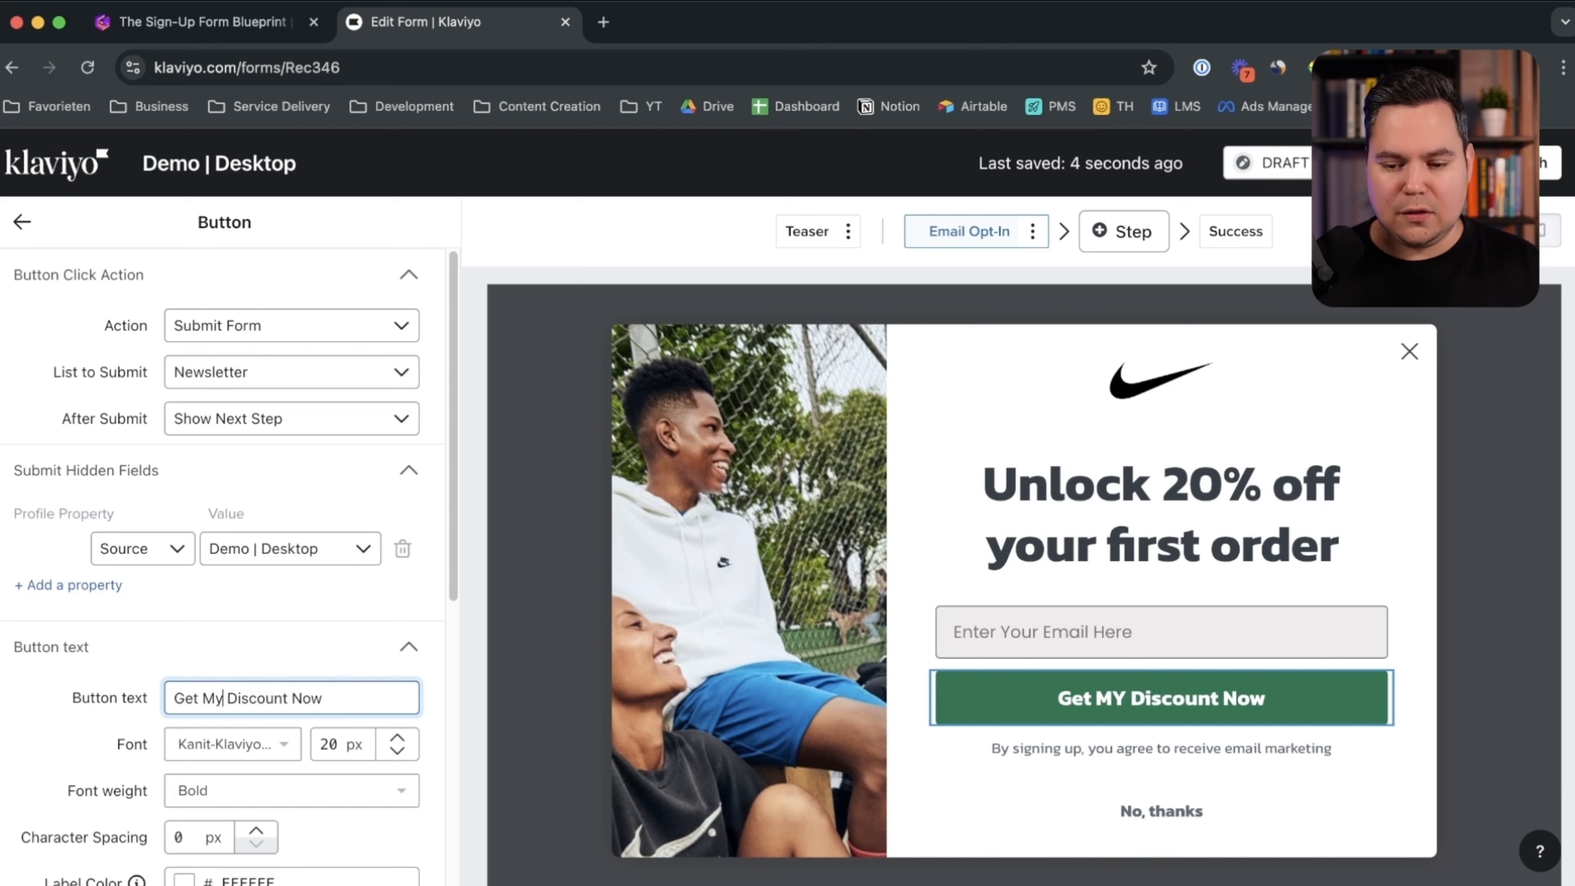
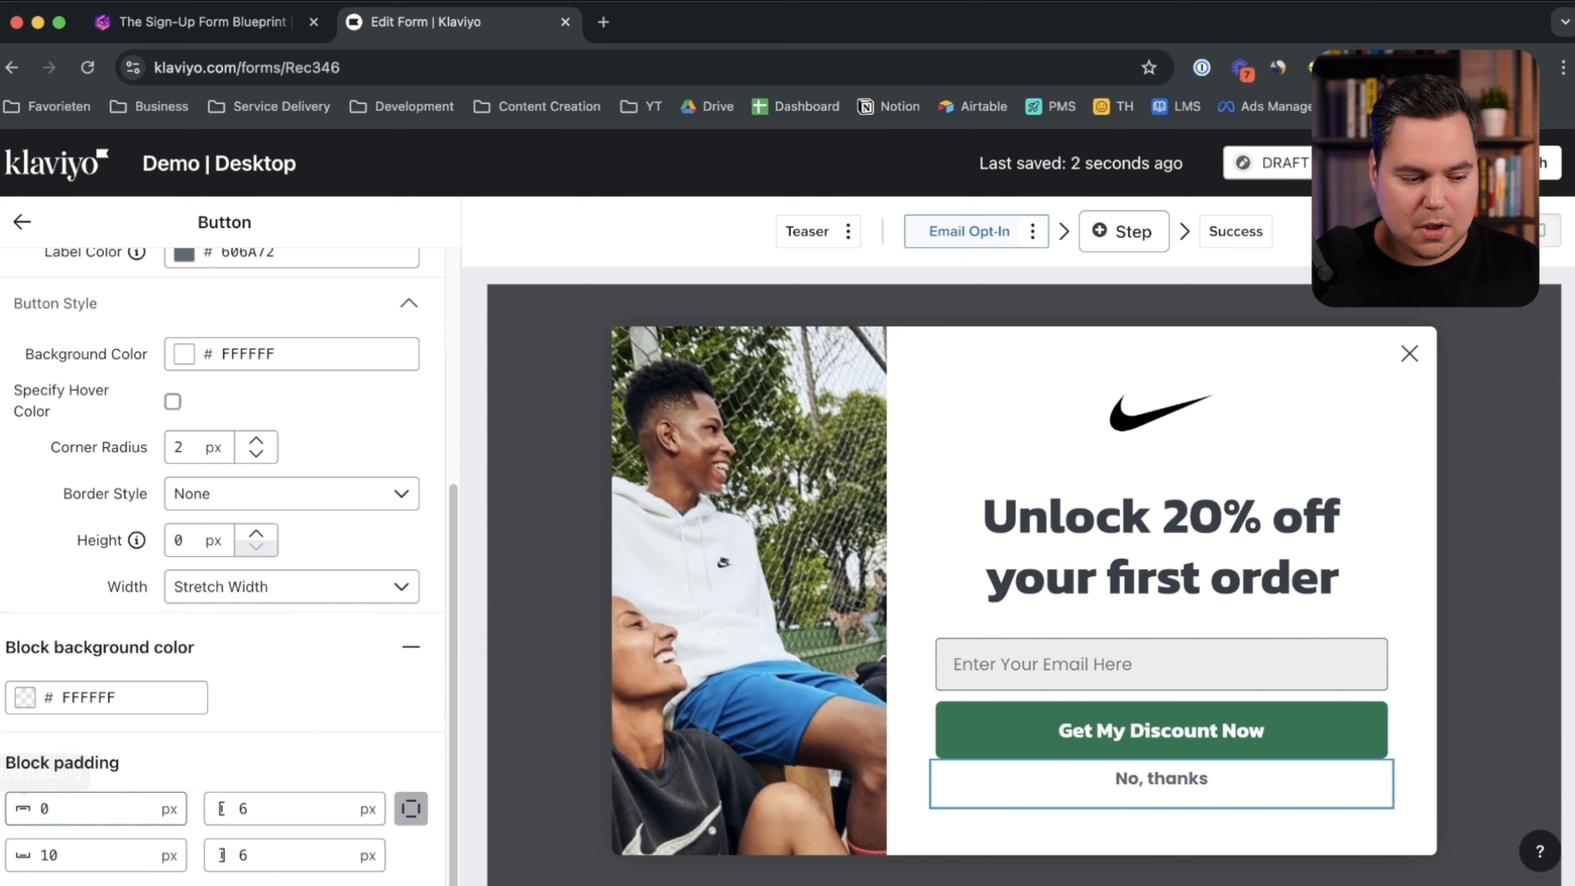
Step: Set the top block padding of the "No, thanks" button to 10 px
double_click(45, 809)
type("10")
left_click(22, 222)
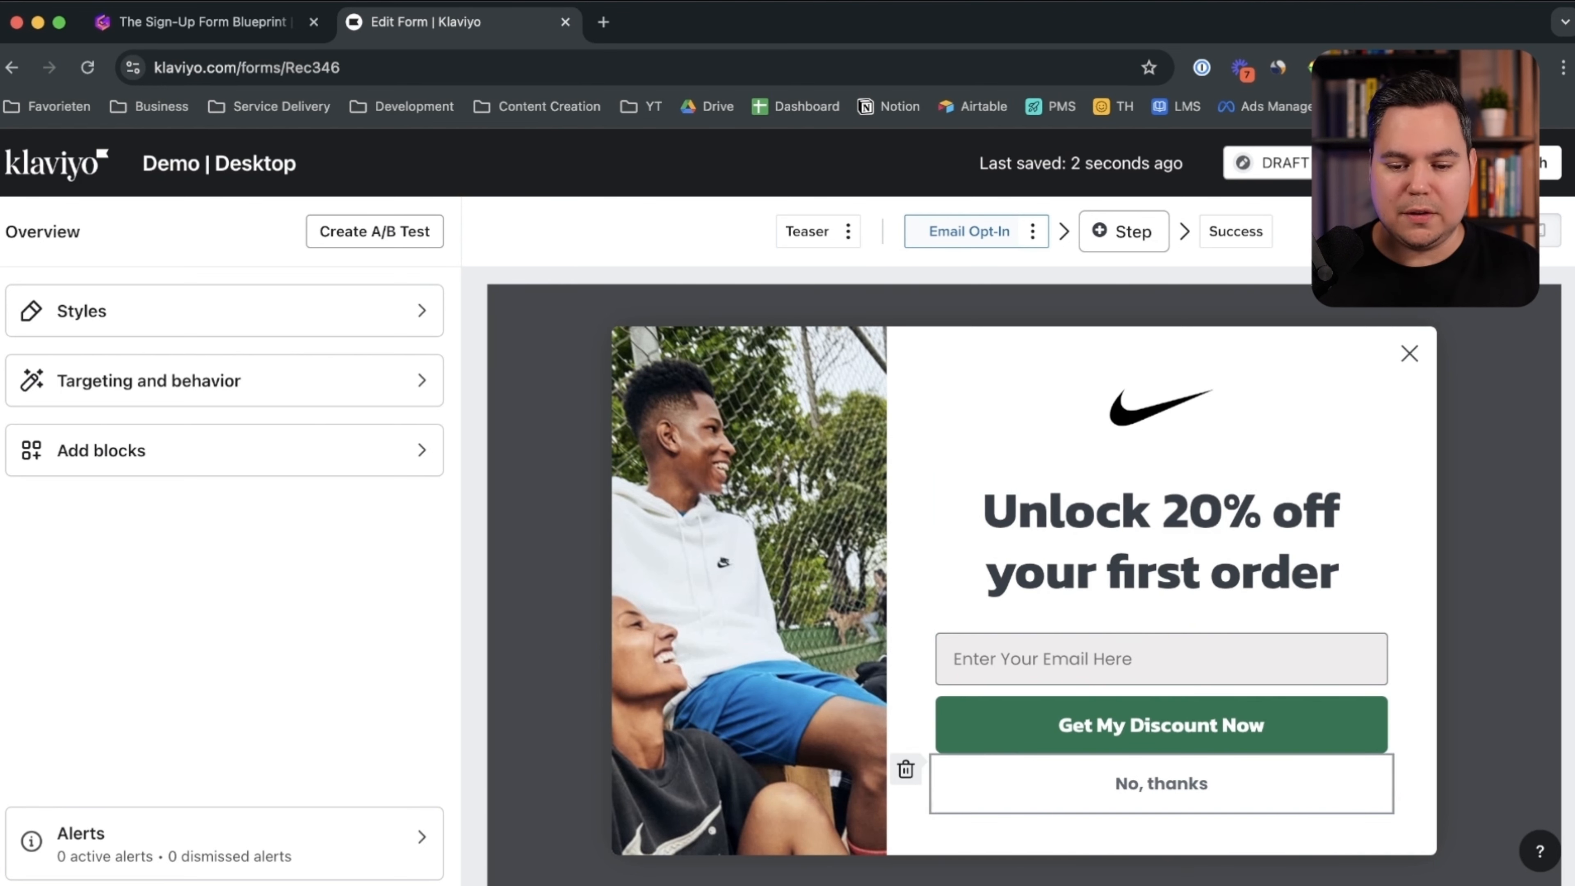
left_click(1161, 783)
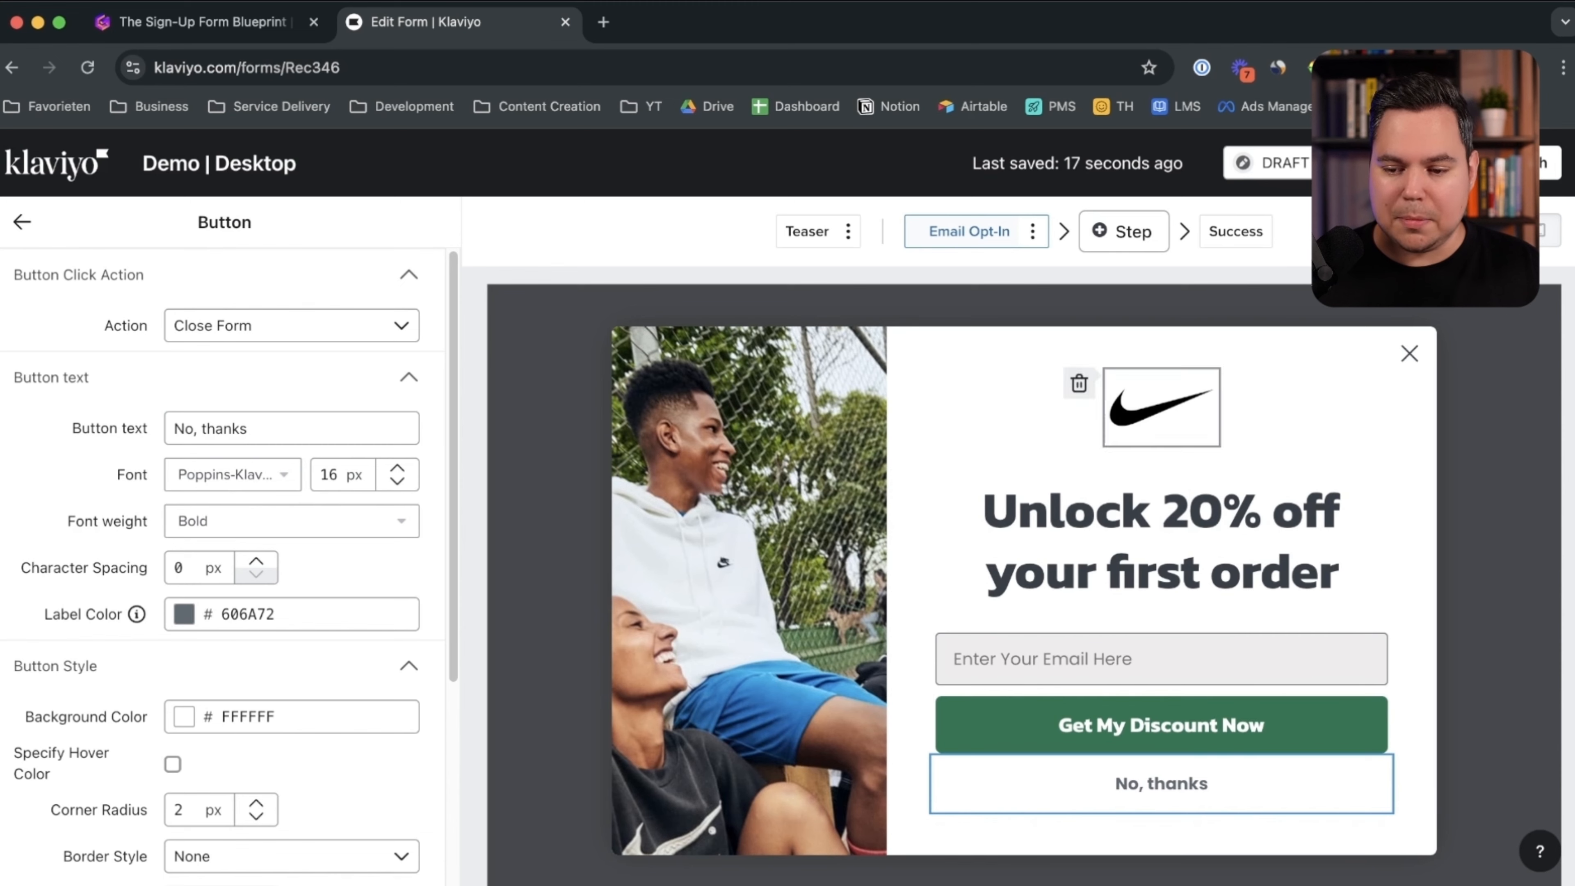
Step: Reduce the popup's close icon to the minimum size of 1 px
left_click(1409, 354)
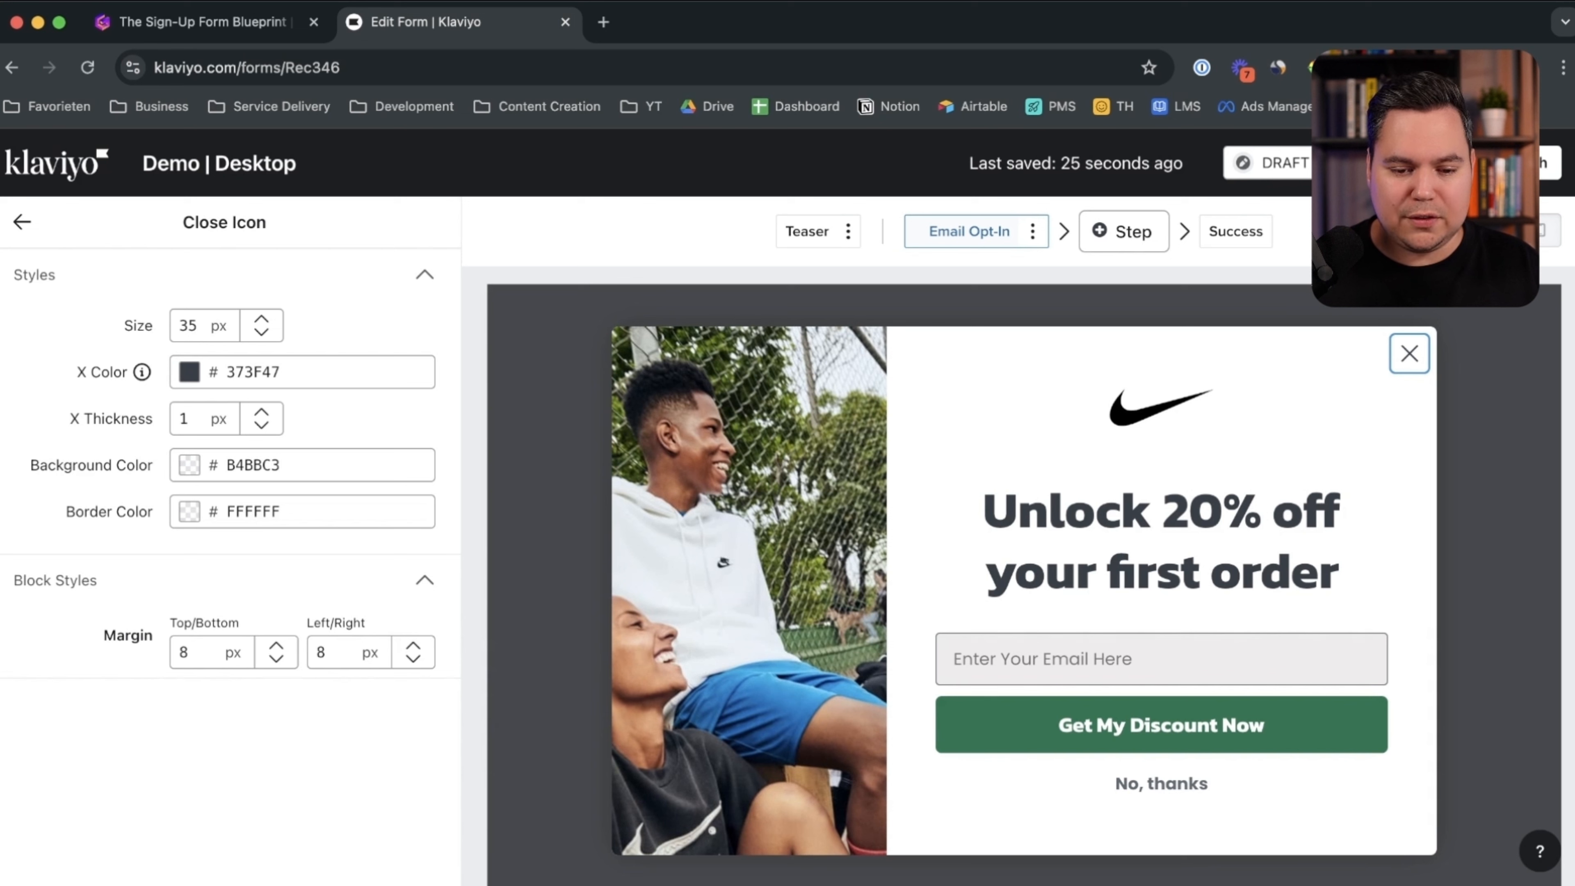
double_click(193, 326)
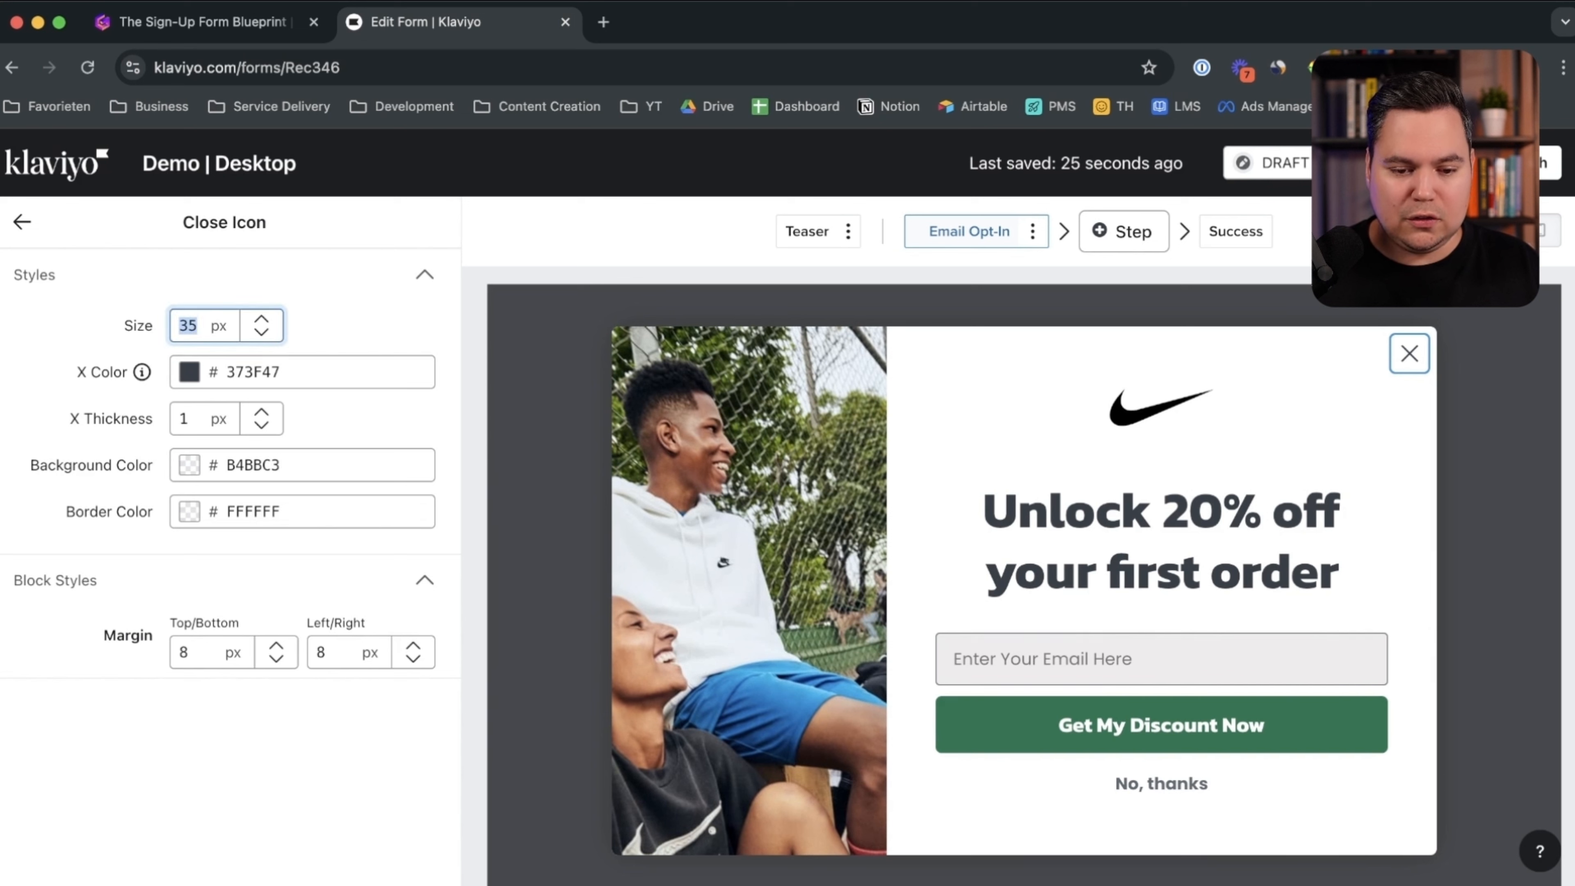
type("0")
Step: Make the close icon's X color fully transparent with an alpha of 0, and return to the form overview
left_click(217, 373)
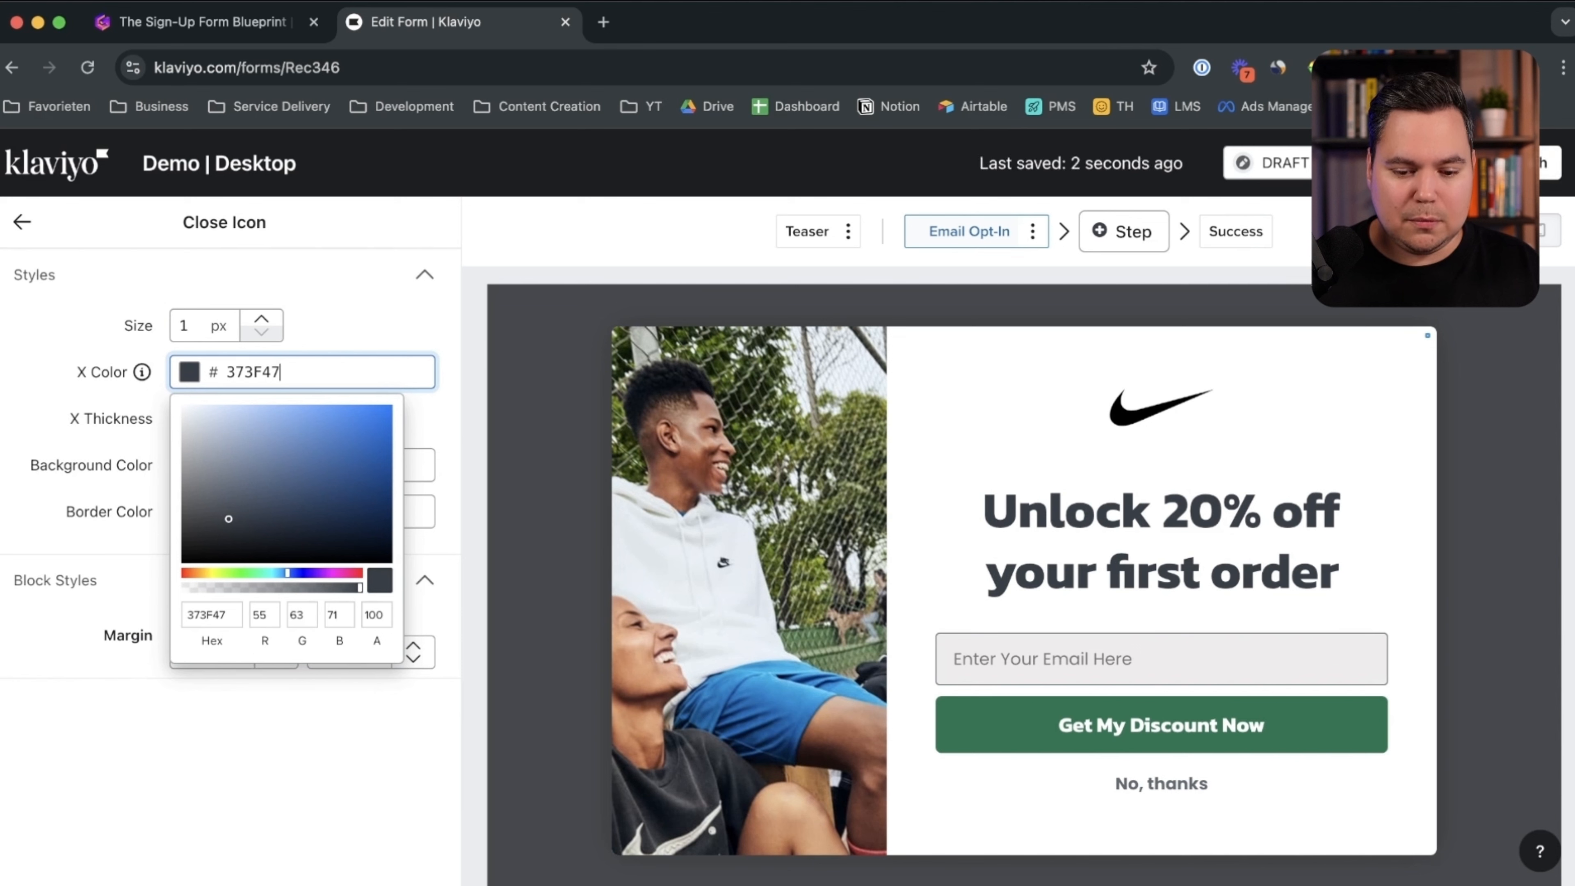
left_click_drag(376, 615, 414, 602)
type("0")
key("Return")
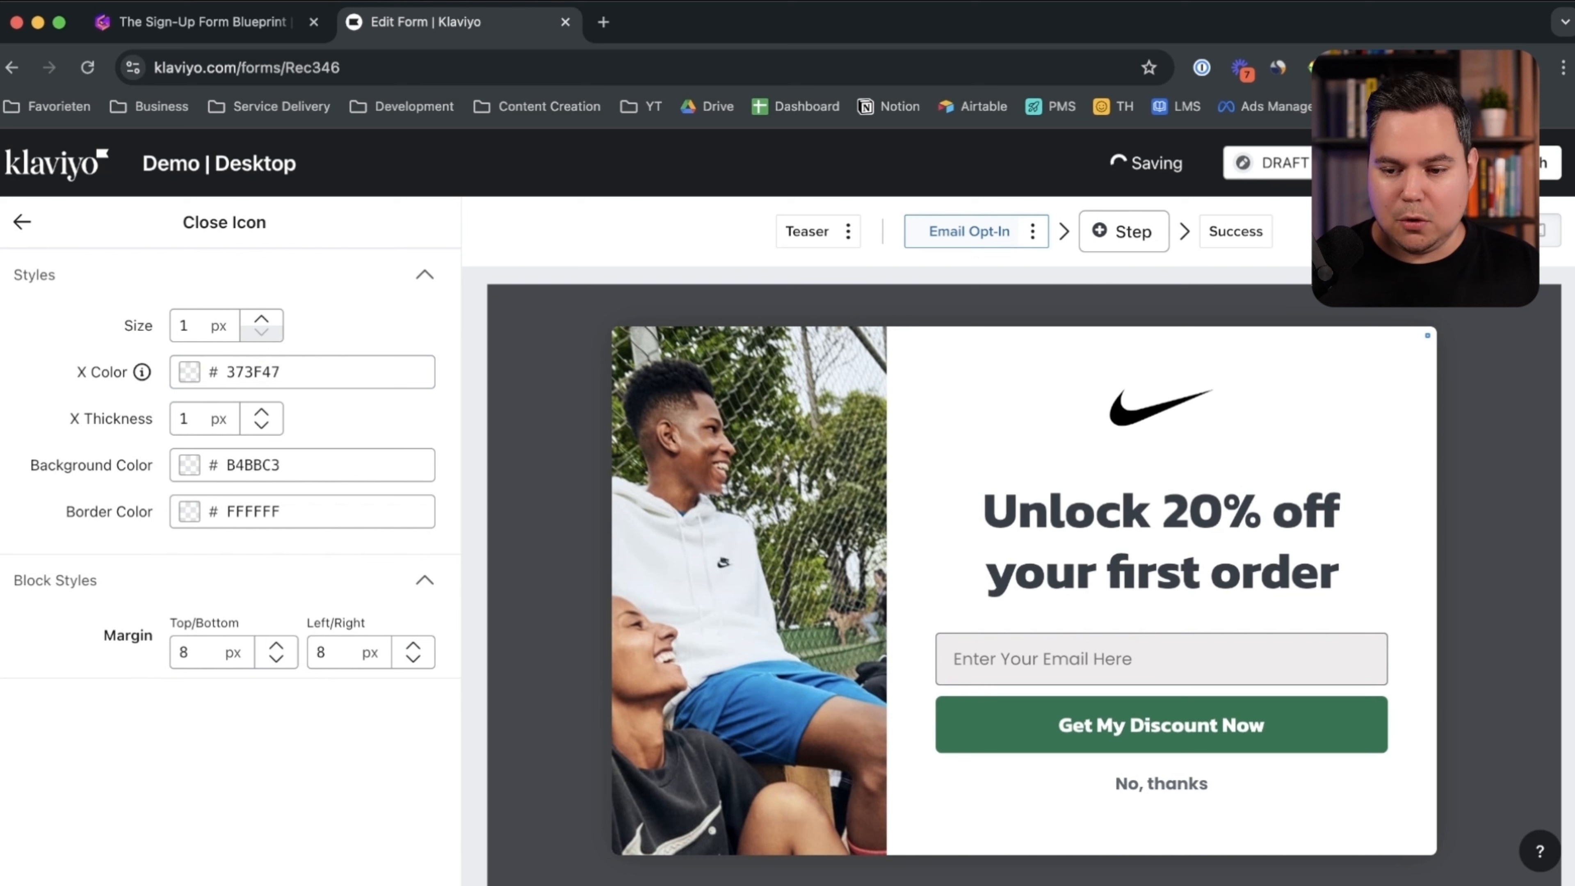
left_click(21, 222)
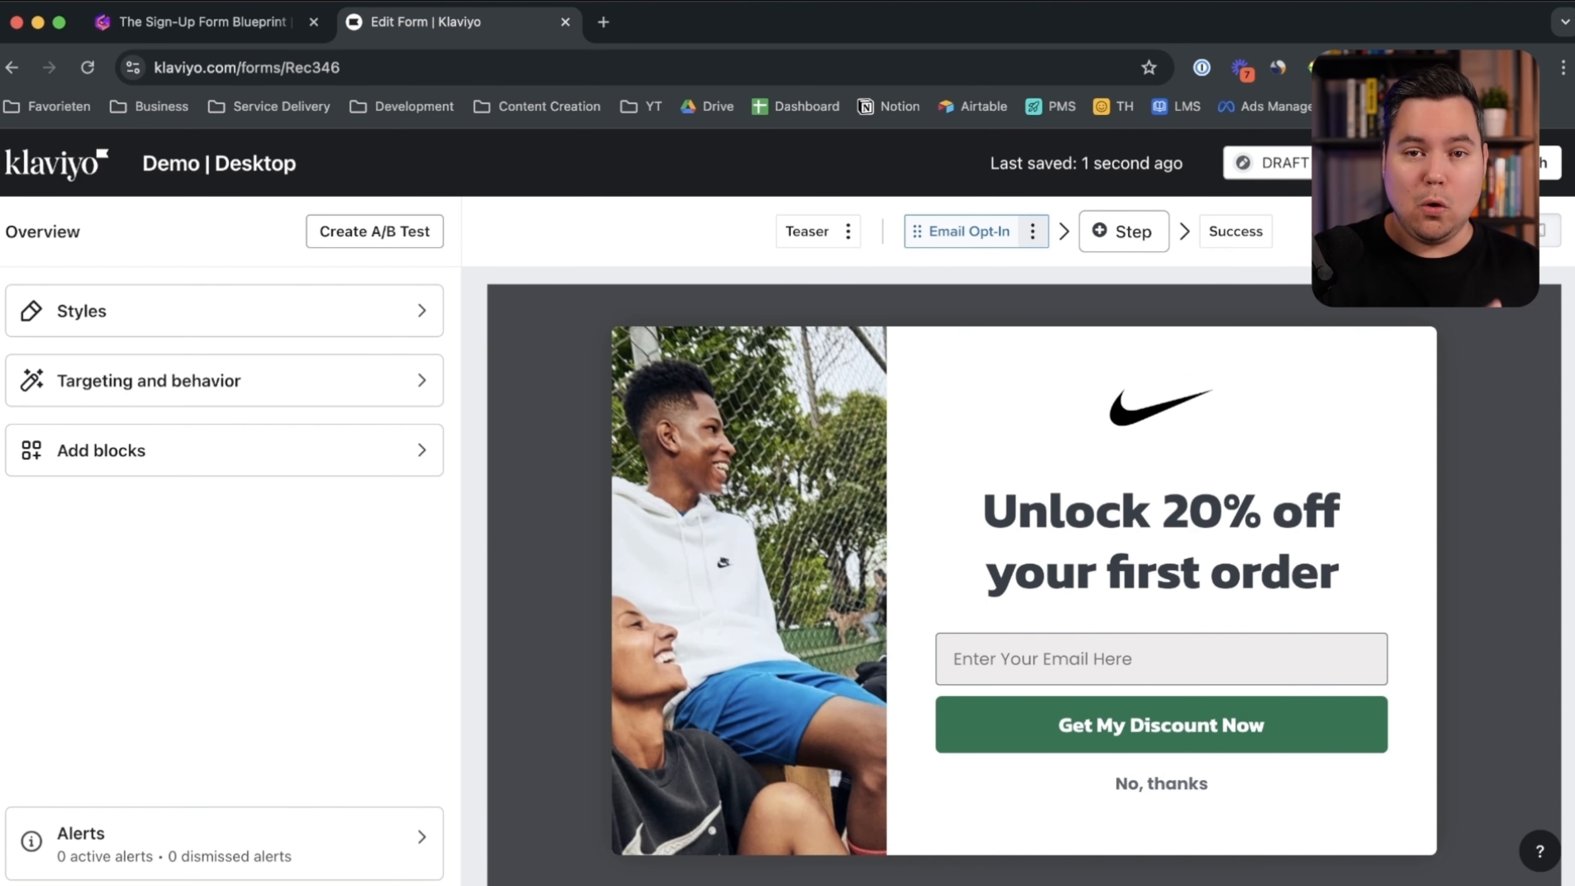
Step: Clone the Email Opt-In step as "Micro Yes" and place the clone before the Email Opt-In step
left_click(1032, 231)
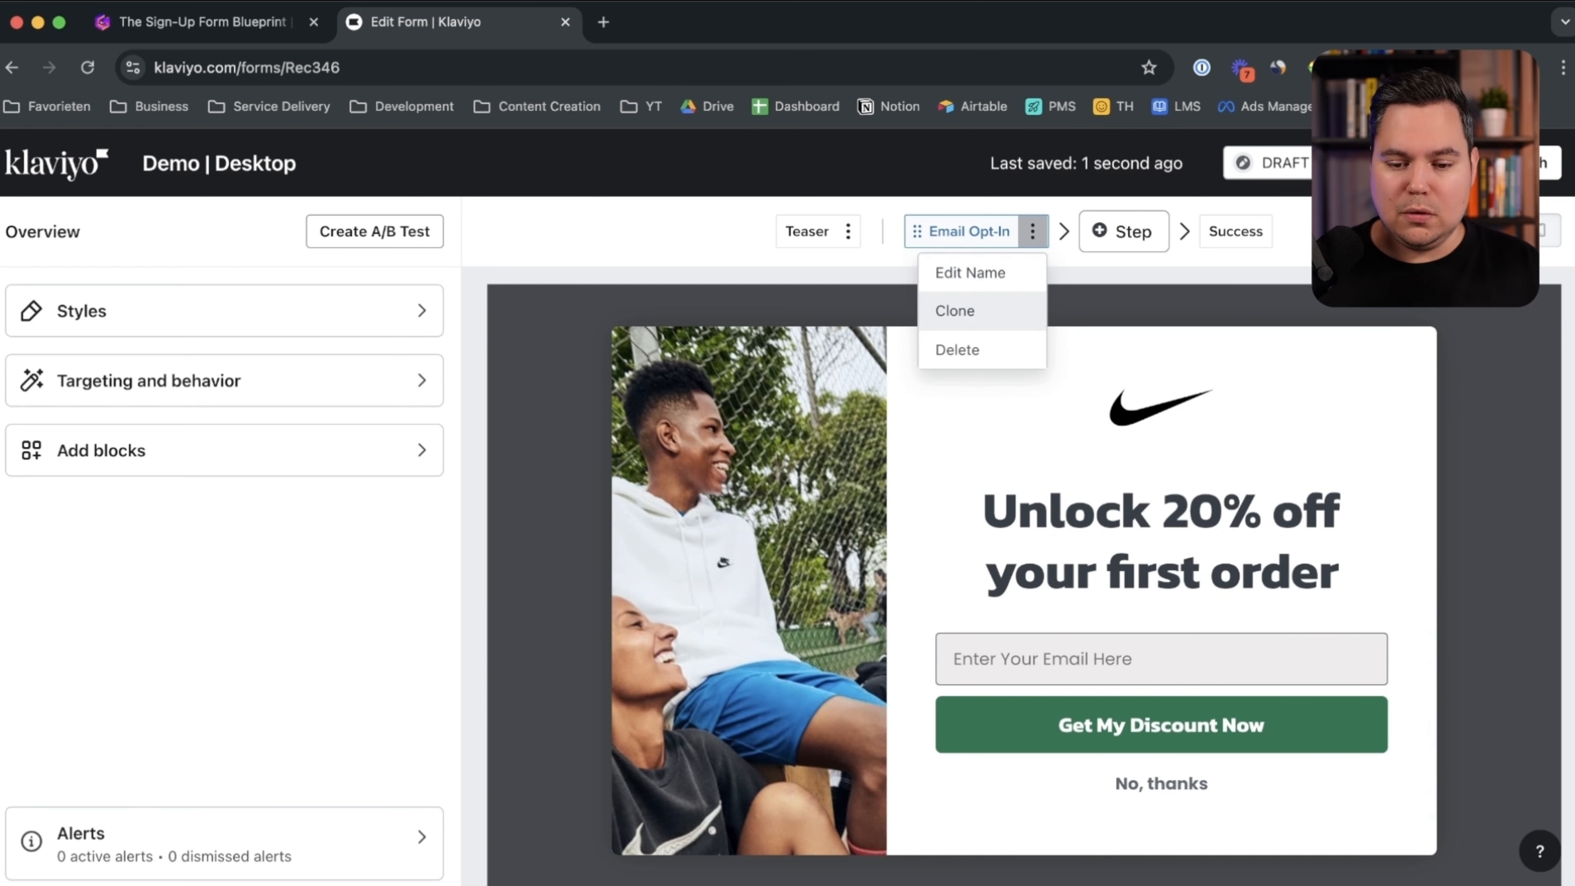
left_click(952, 310)
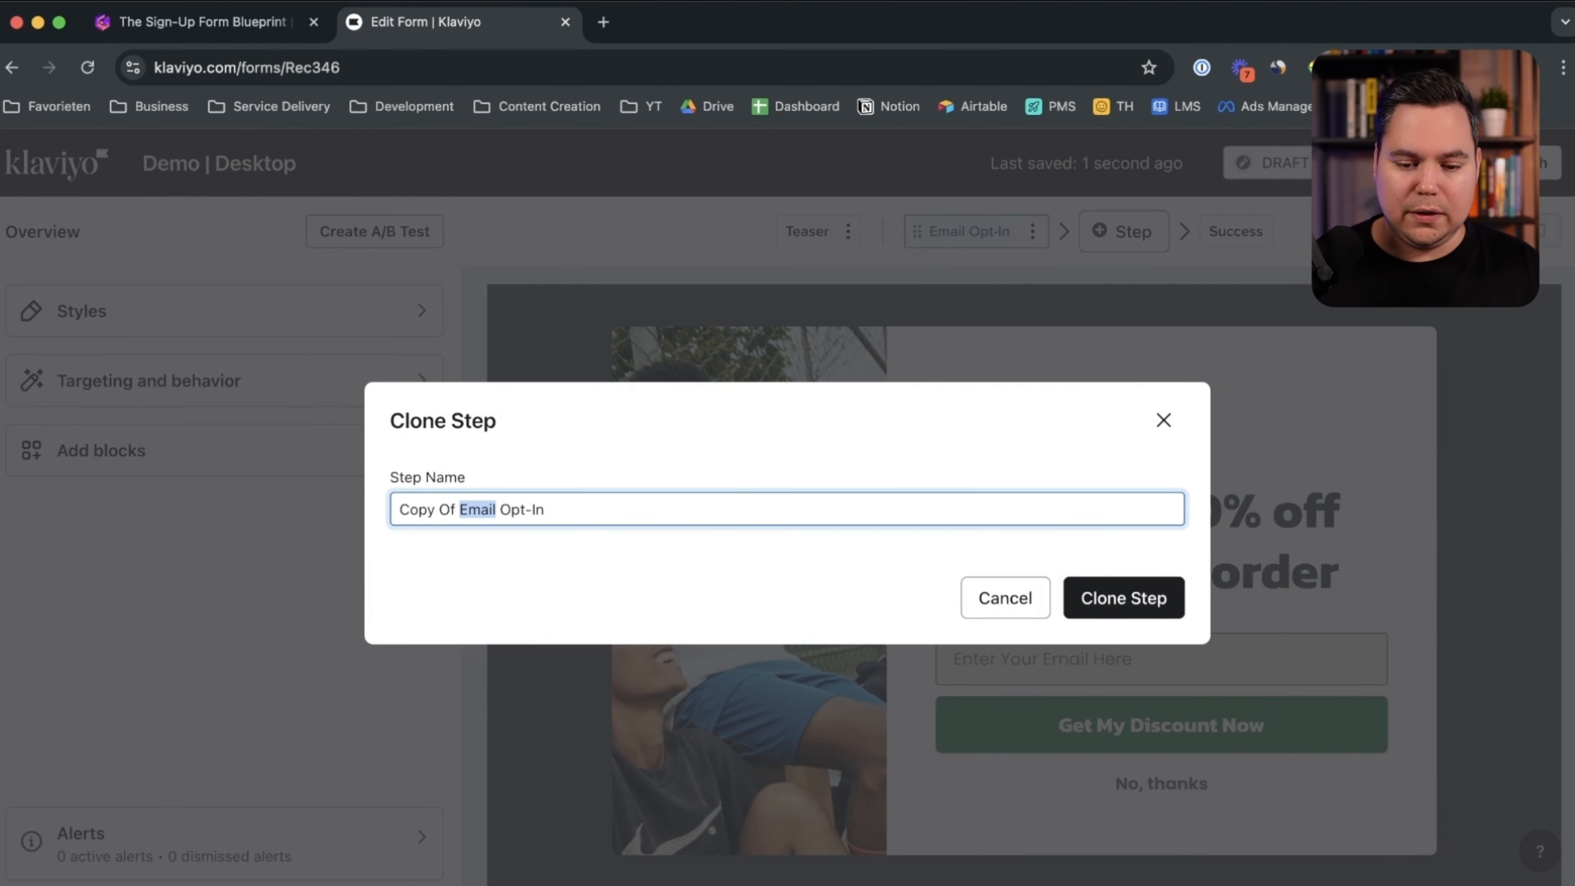
triple_click(478, 509)
type("Micro Yes")
key("Return")
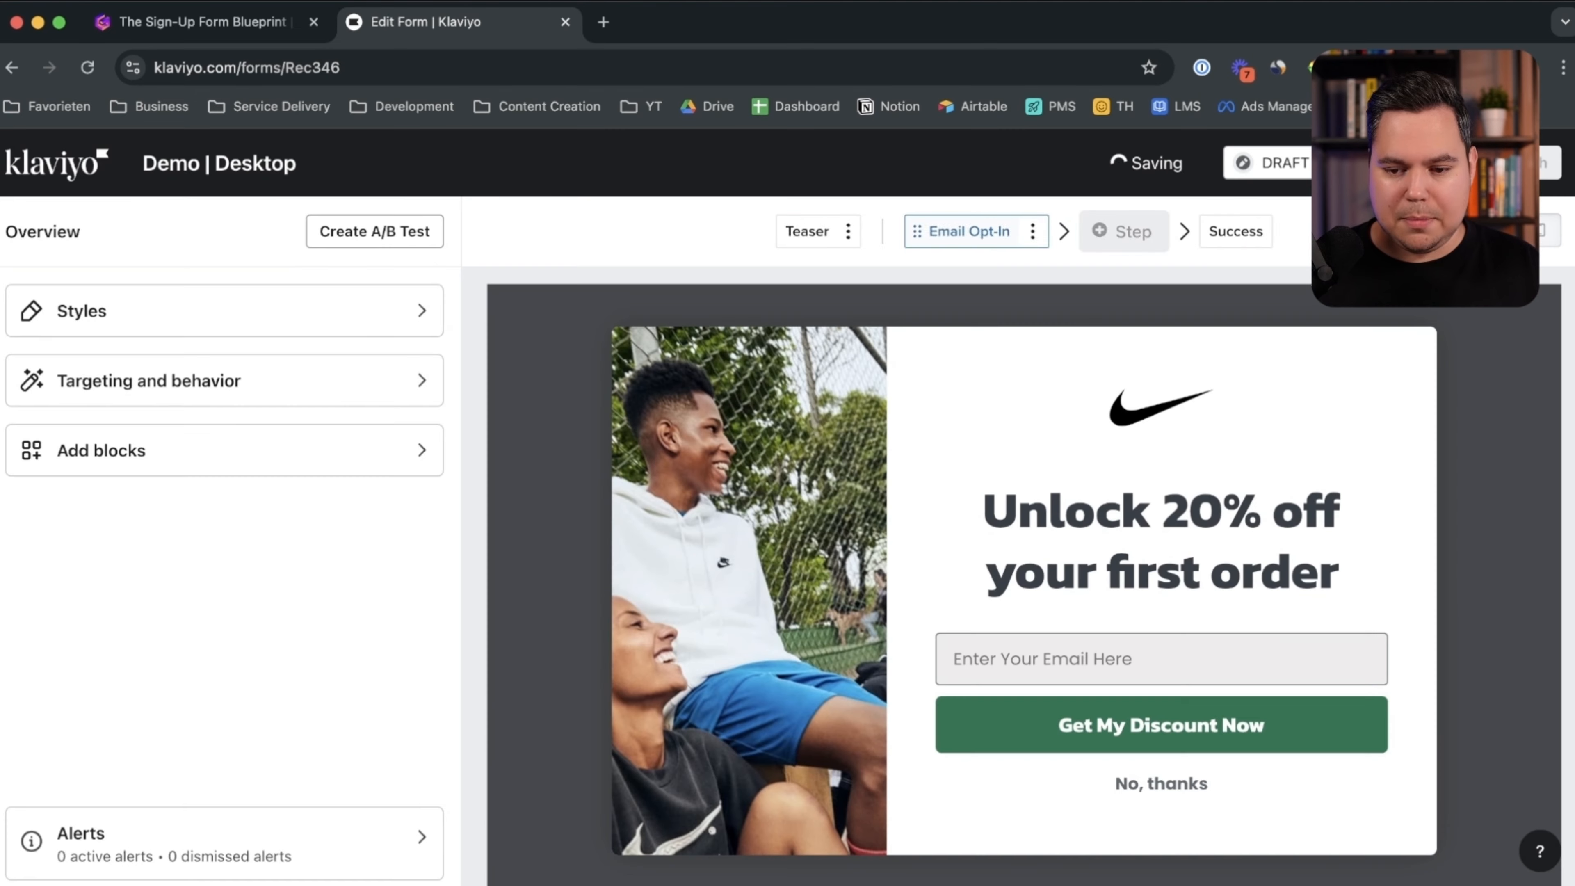
left_click_drag(1005, 232, 813, 236)
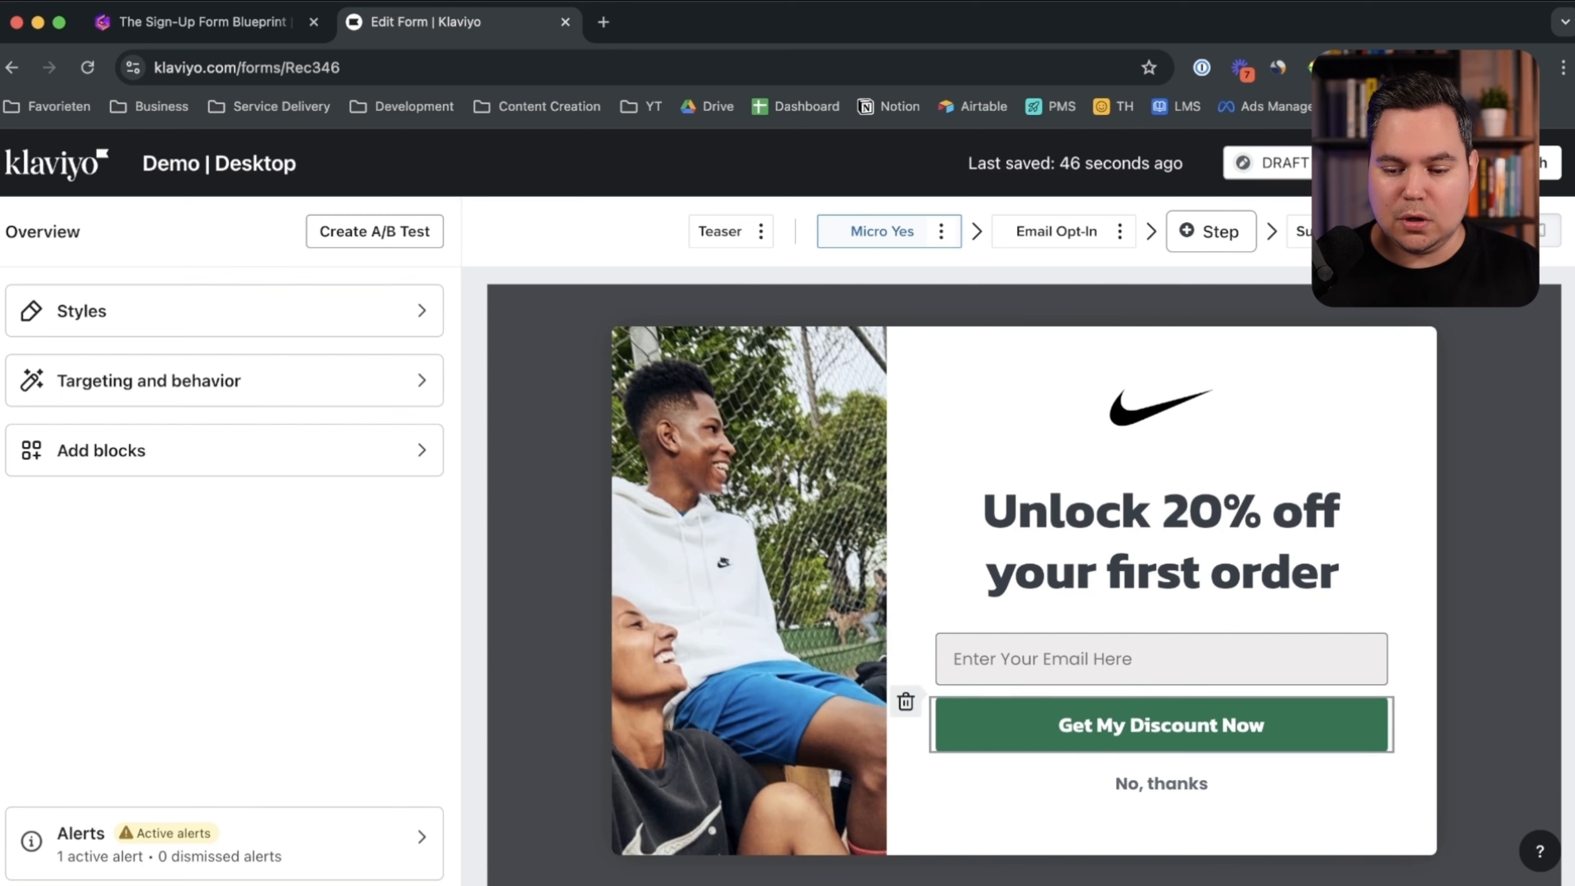
Step: Delete the email input block from the Micro Yes step
left_click(1161, 658)
left_click(906, 638)
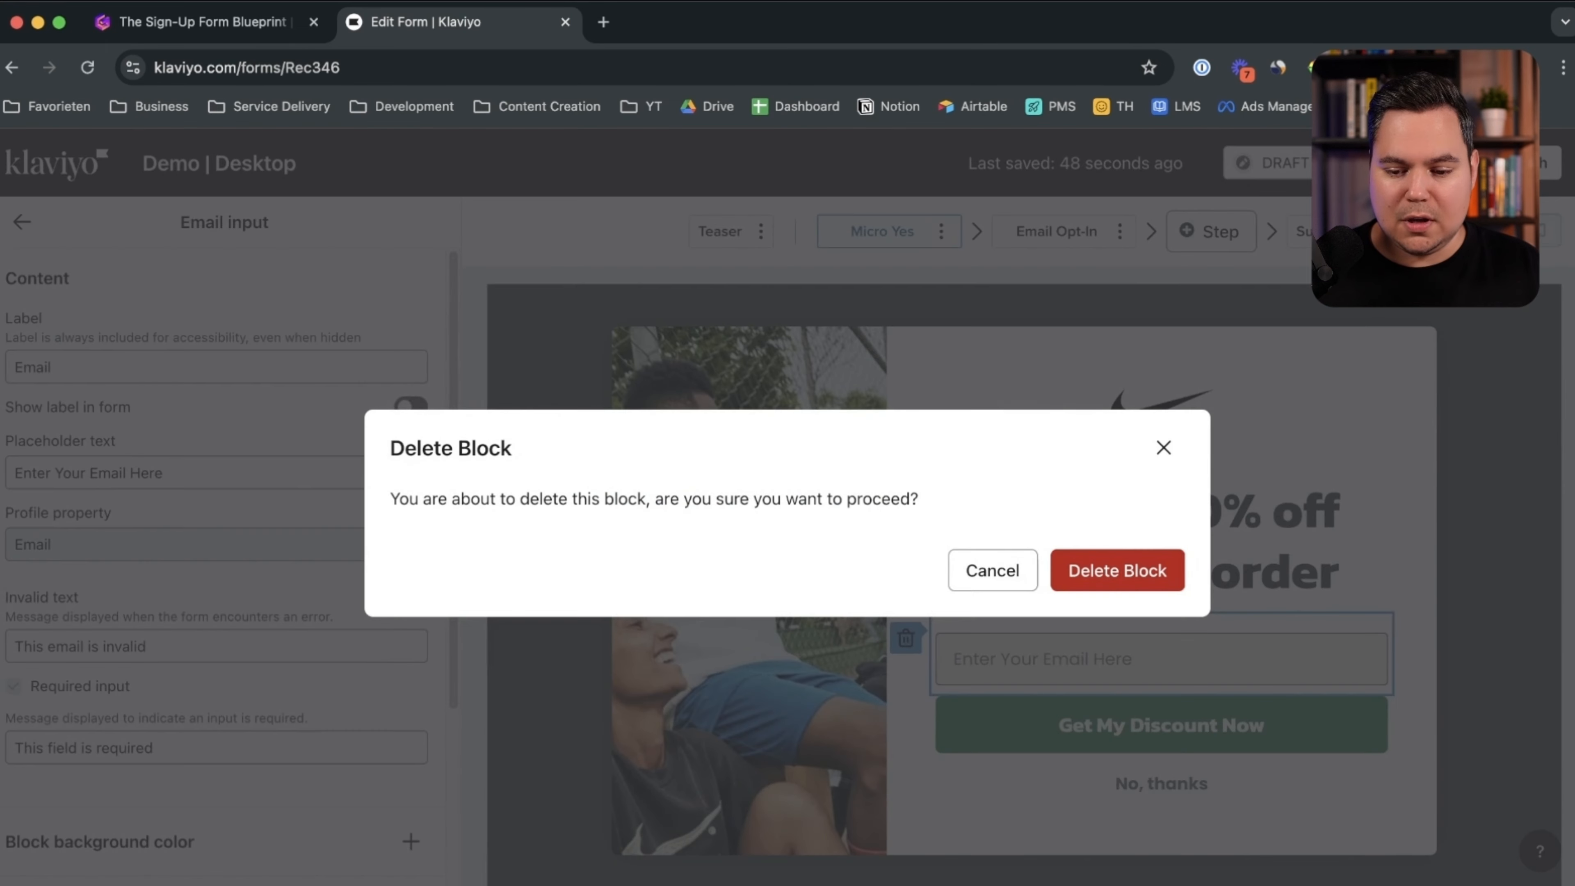
left_click(1117, 570)
Step: Change the green button's text on the Micro Yes step to "Yes please!" and open the "No, thanks" button's settings
left_click(1162, 683)
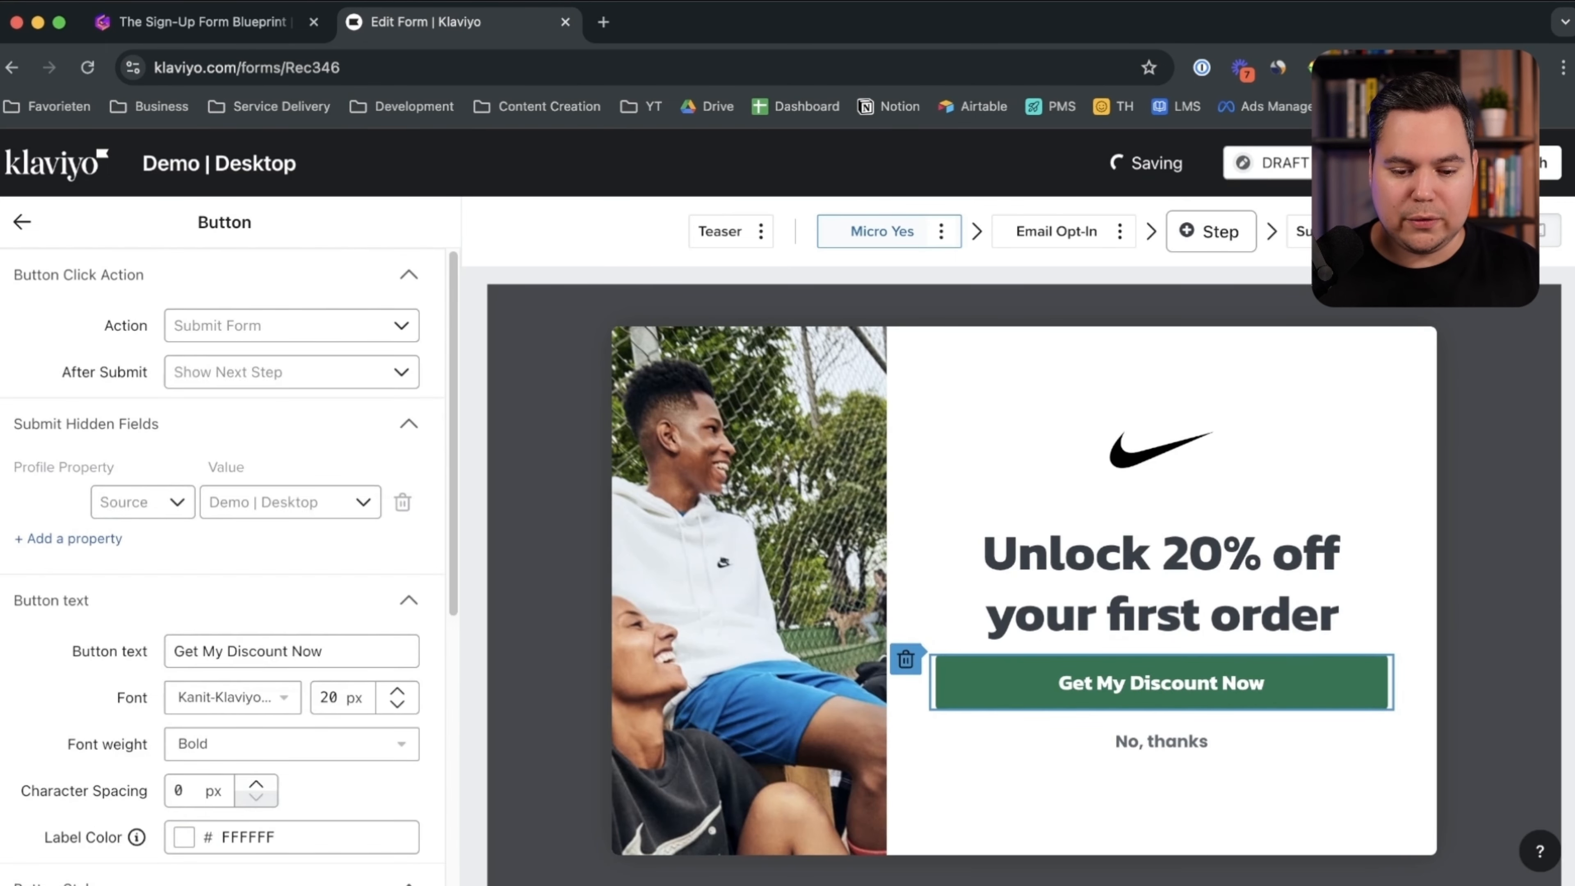
triple_click(257, 652)
type("Yes please!")
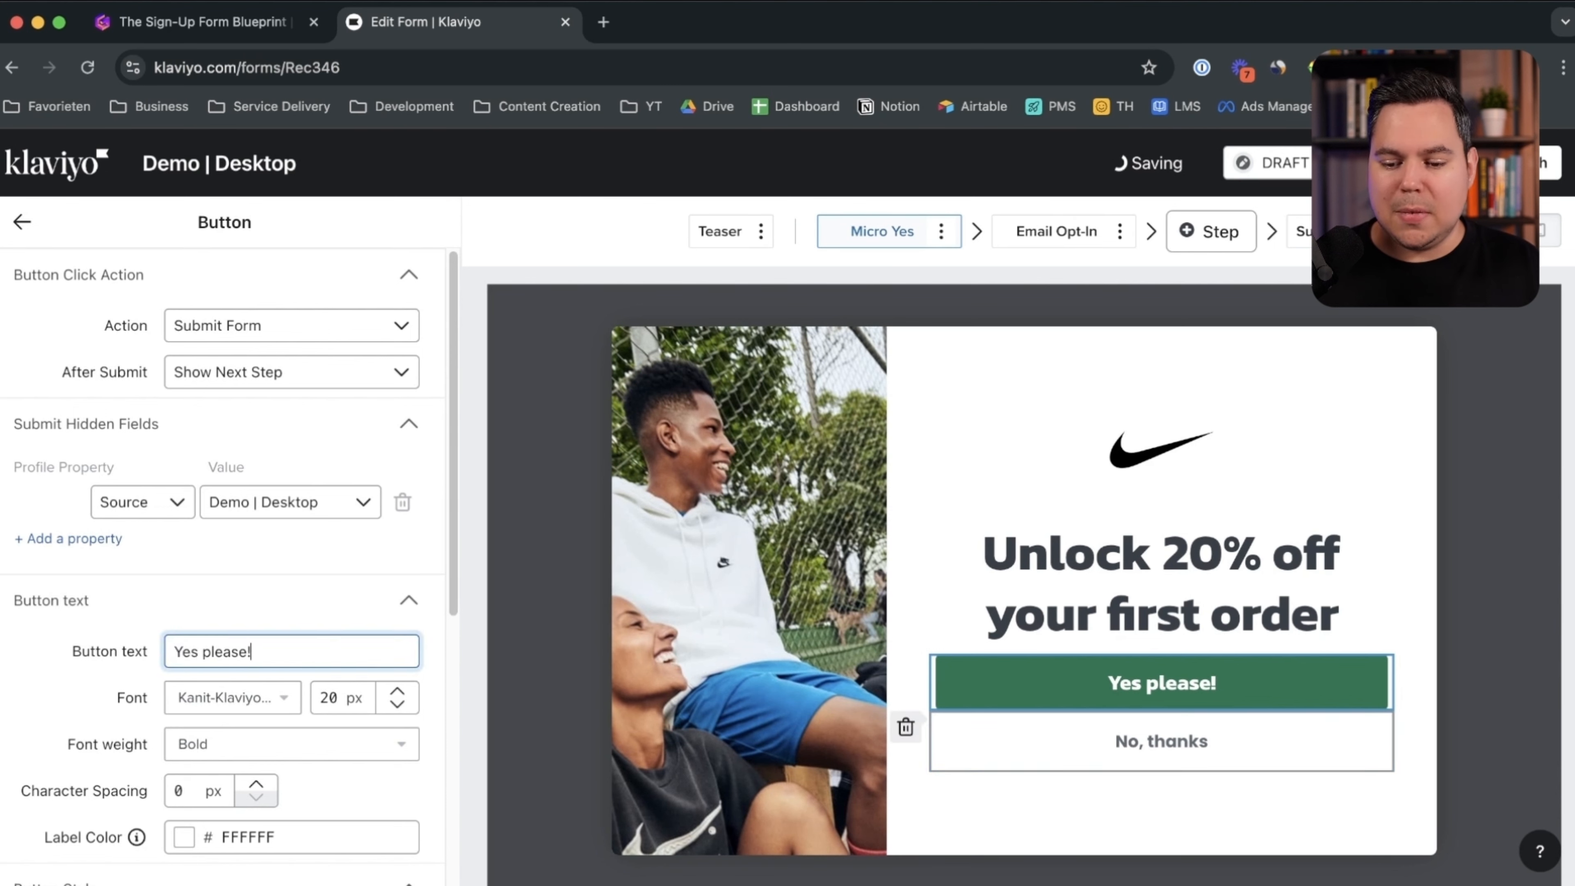
left_click(1162, 741)
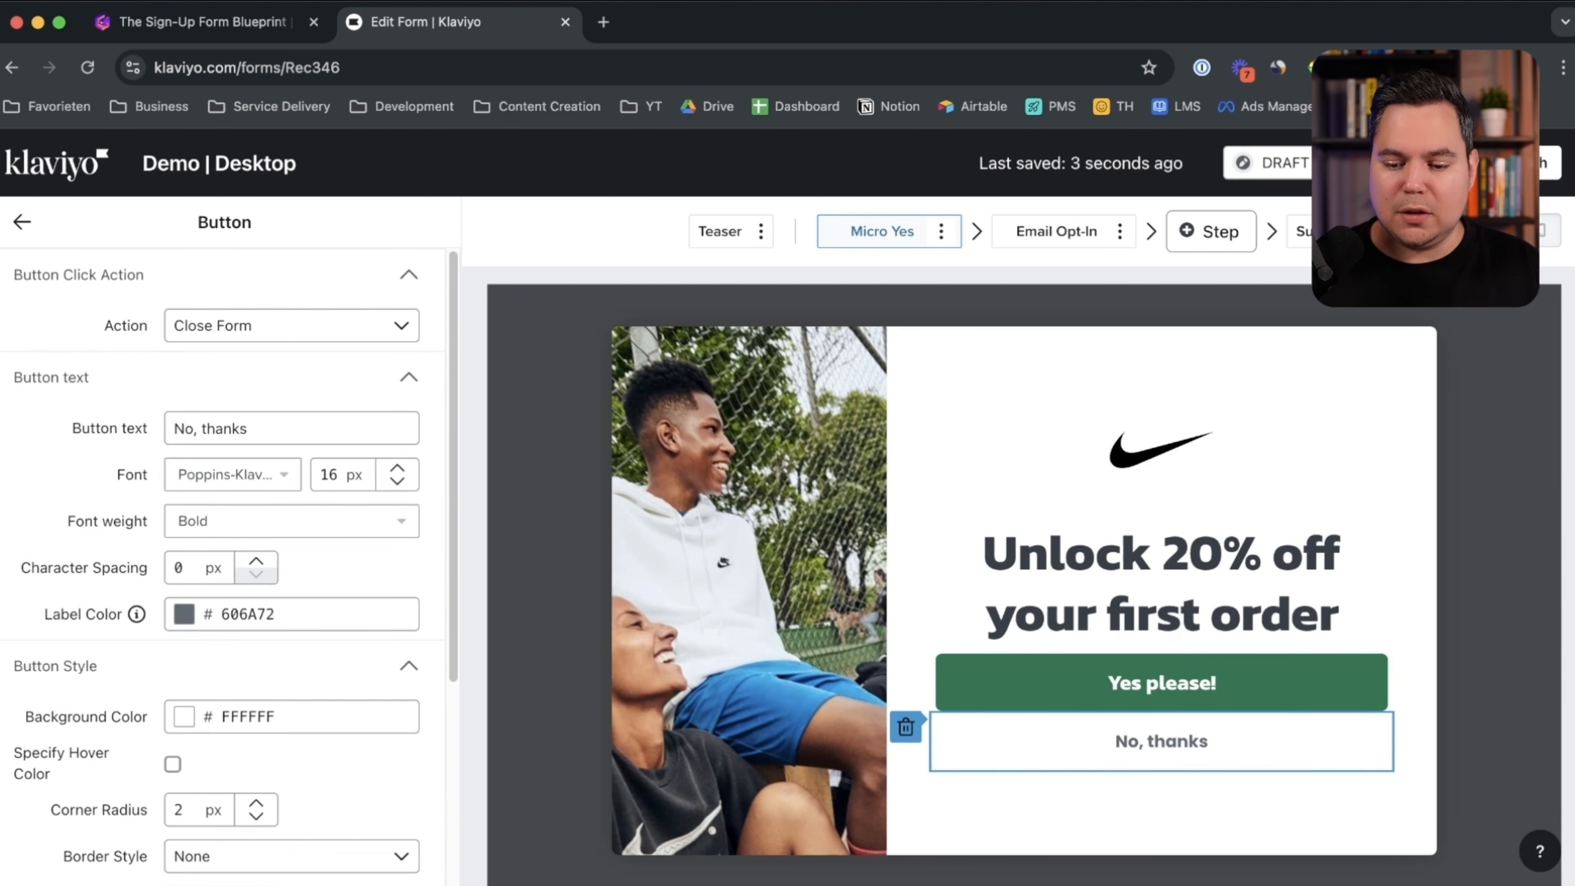
Step: Reword the Micro Yes heading to "Do you want 20% off your first order?"
left_click(1161, 584)
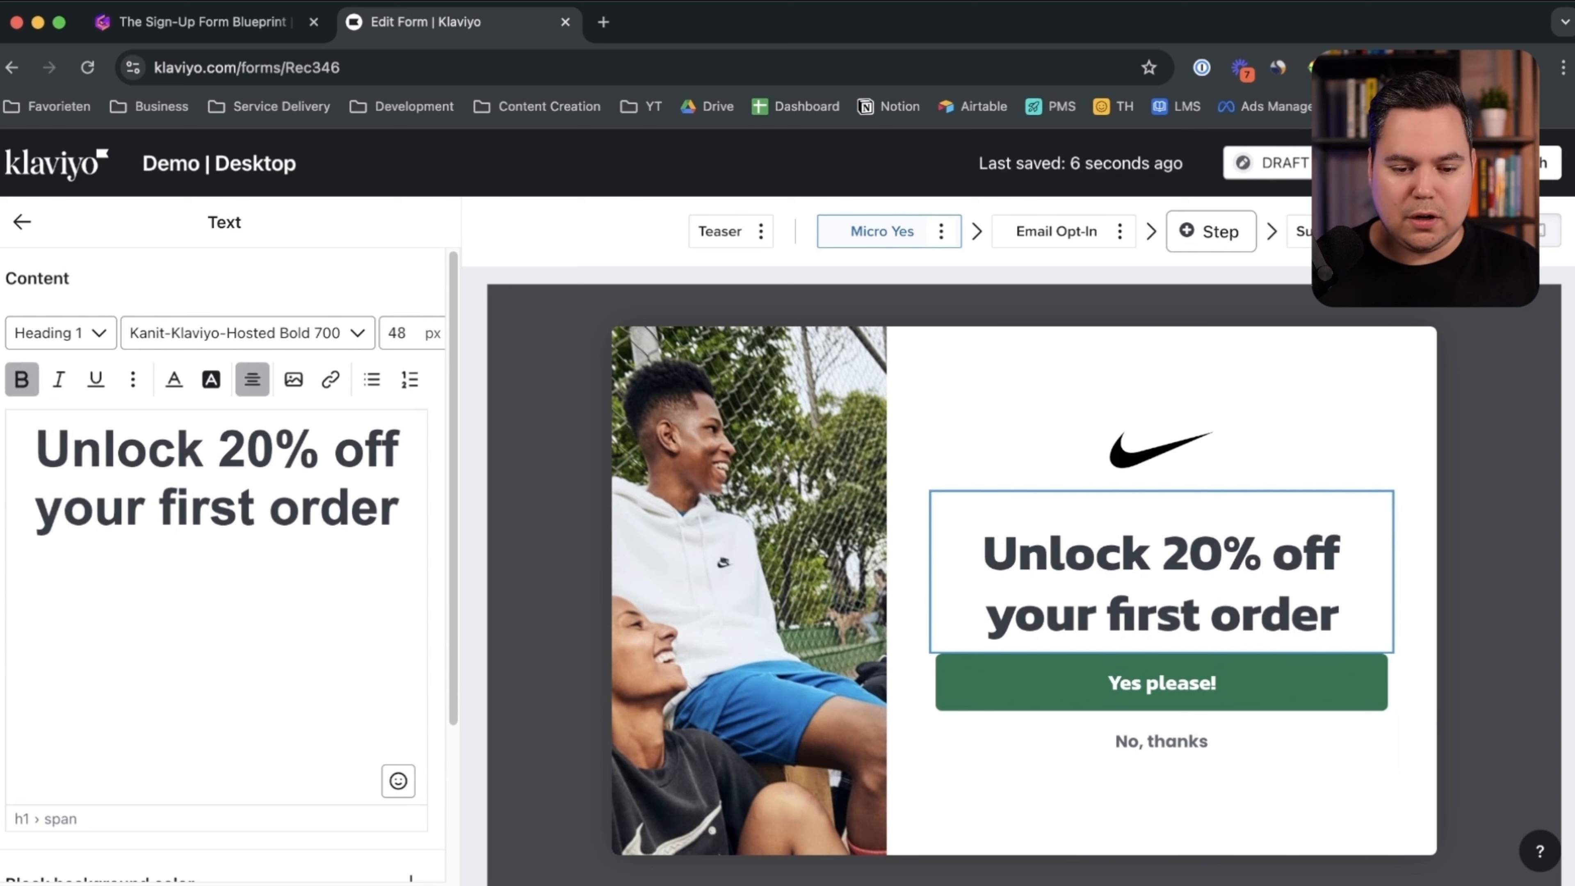
key("alt+BackSpace")
type("Do you wan")
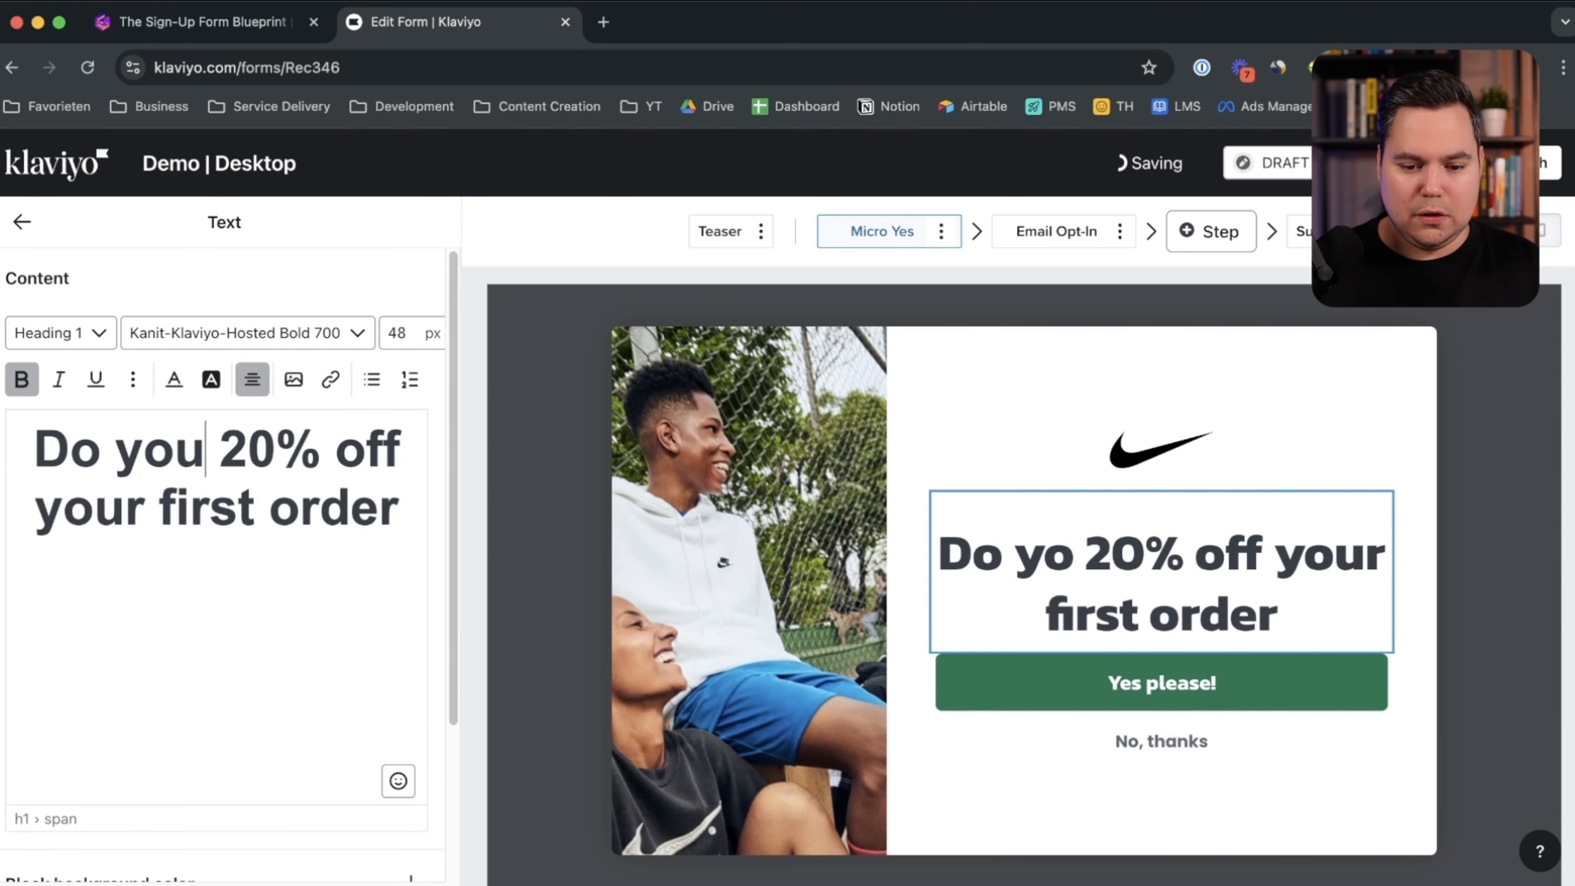
type("t")
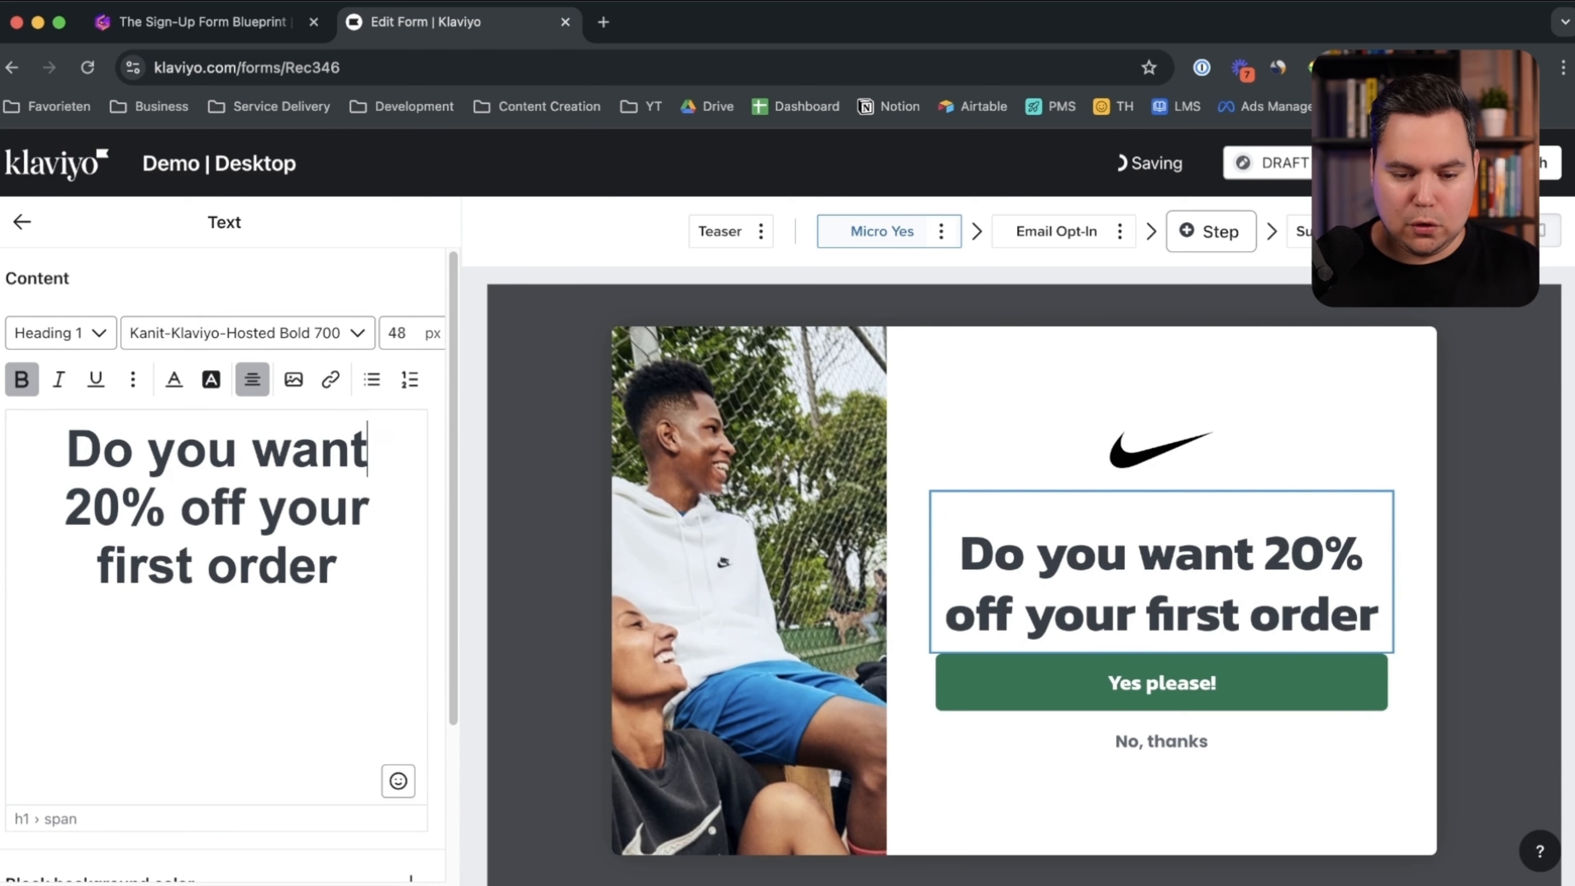
left_click(337, 566)
type("?")
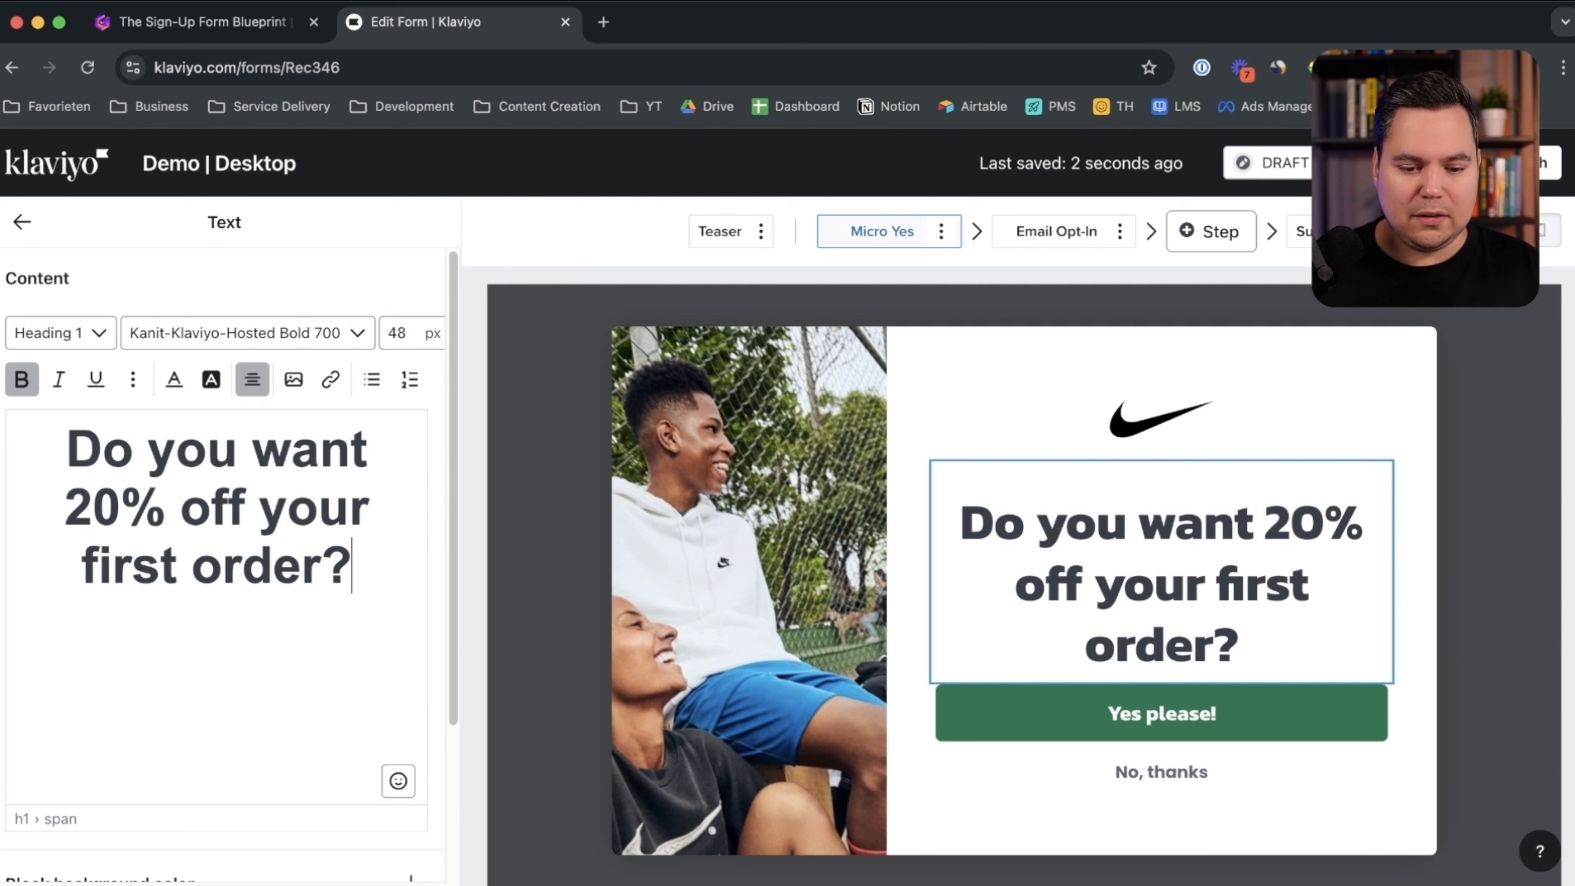
Step: Insert line breaks in the Micro Yes heading after "Do you want" and after "20% off"
key("BackSpace")
key("shift+Return")
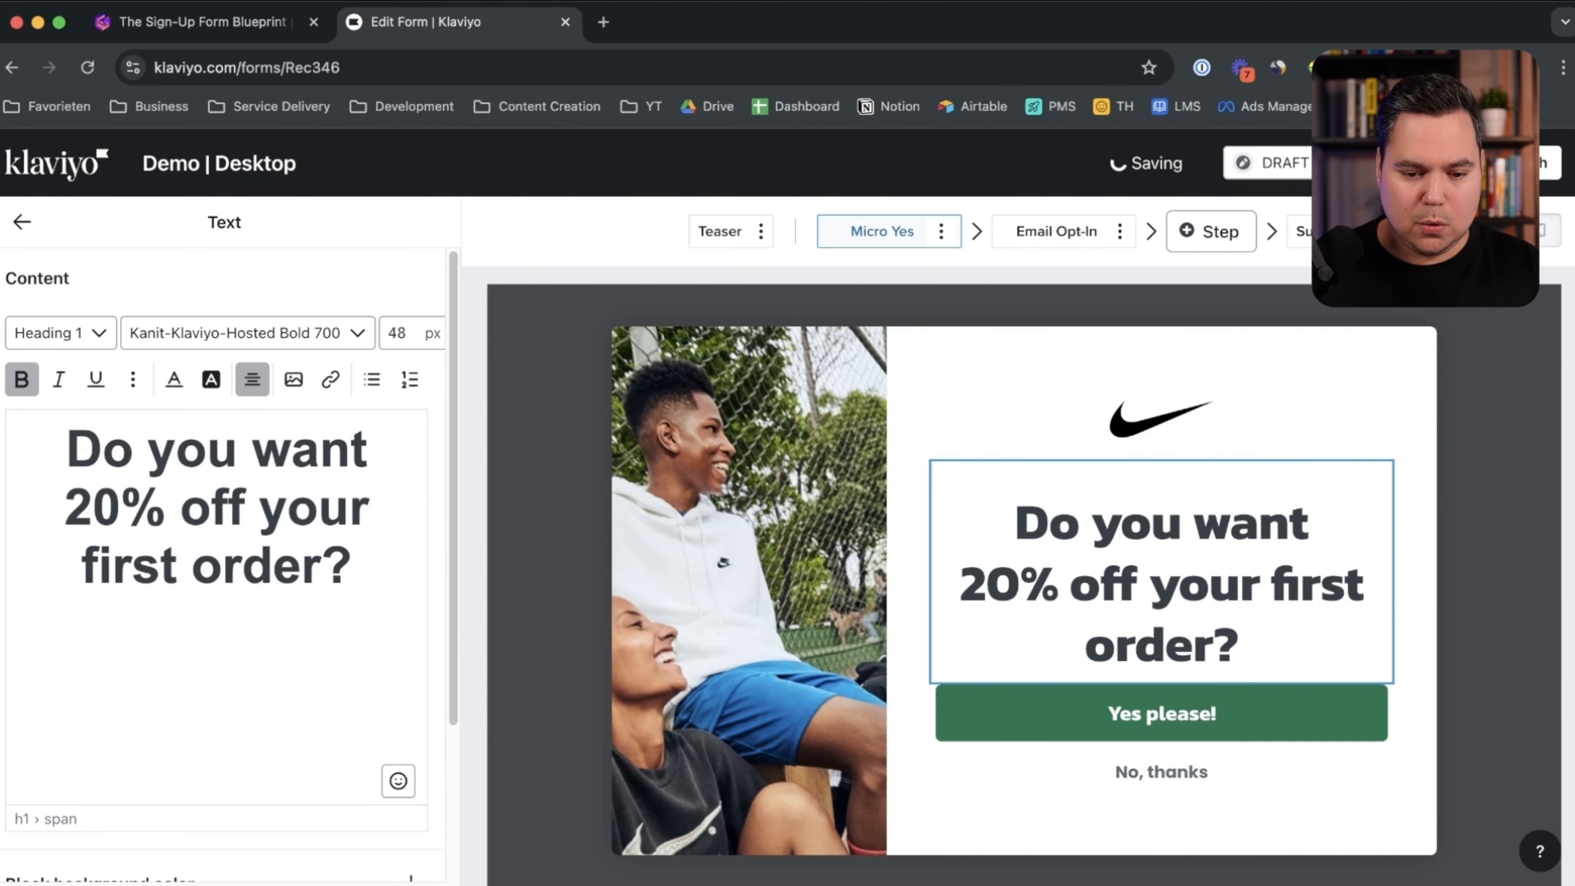
left_click(259, 508)
key("shift+Return")
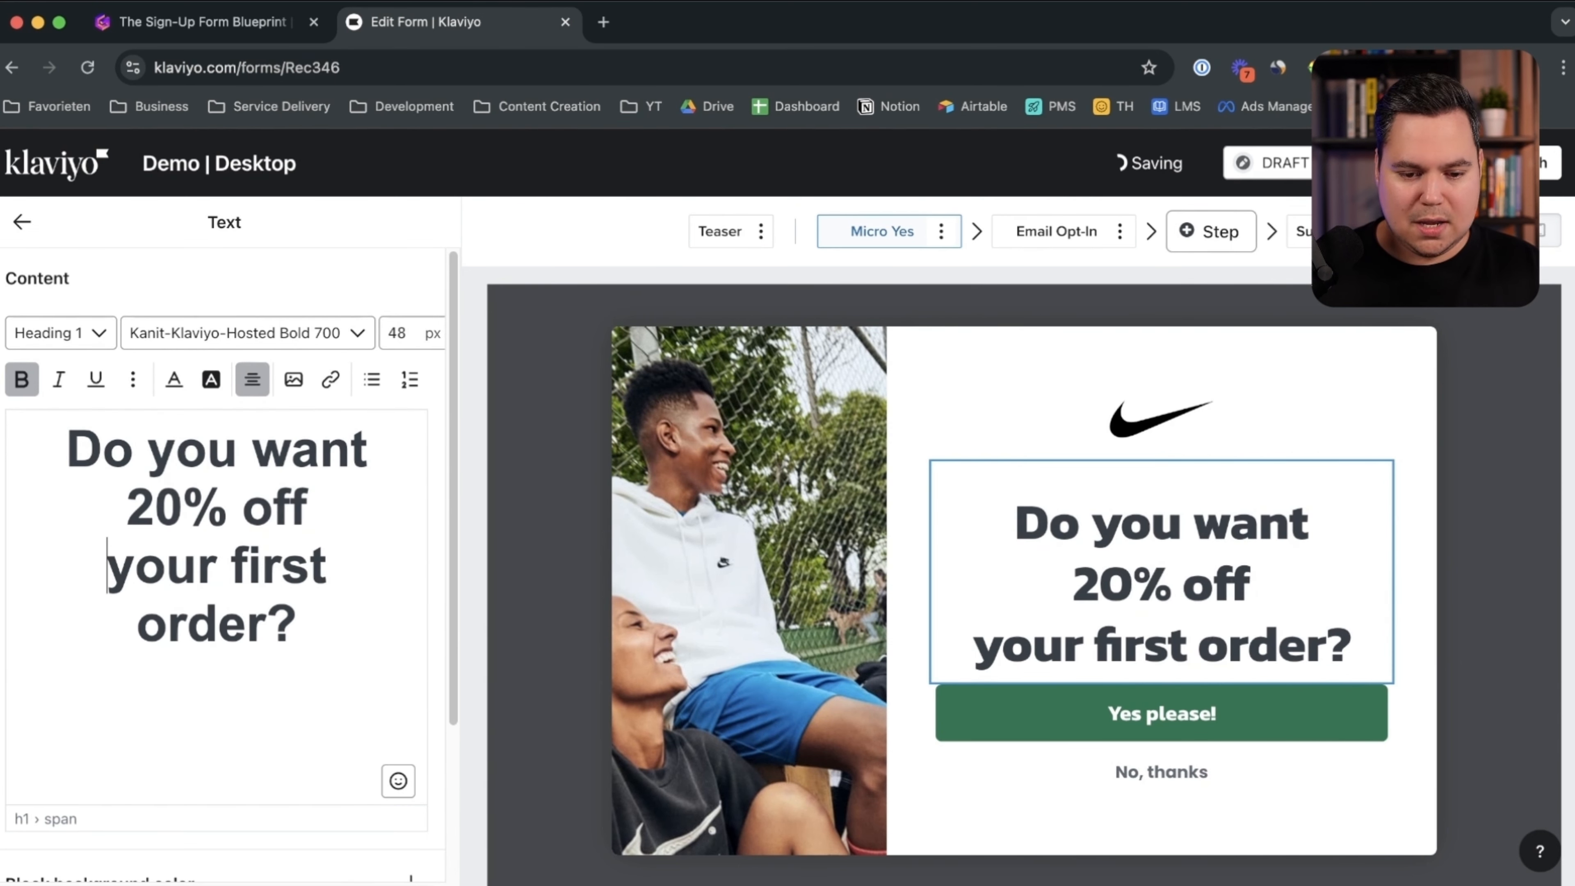
Step: In the Micro Yes heading, set "20% off" to 52 px and remove bold from "Do you want" and "your first order?"
left_click_drag(308, 508, 126, 508)
double_click(398, 333)
type("52")
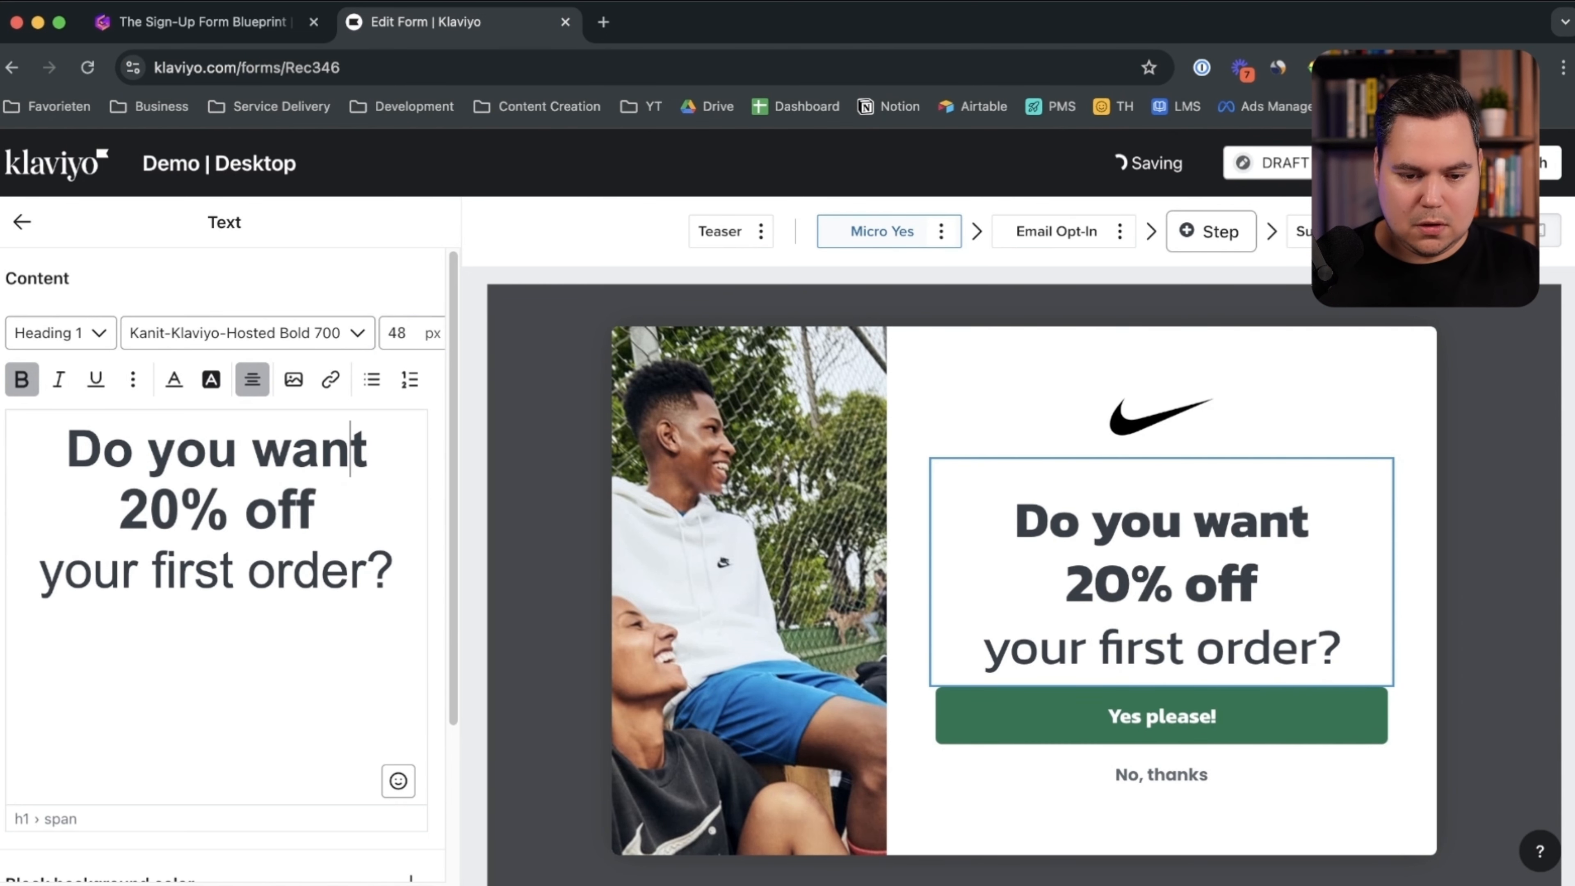
left_click_drag(367, 448, 68, 447)
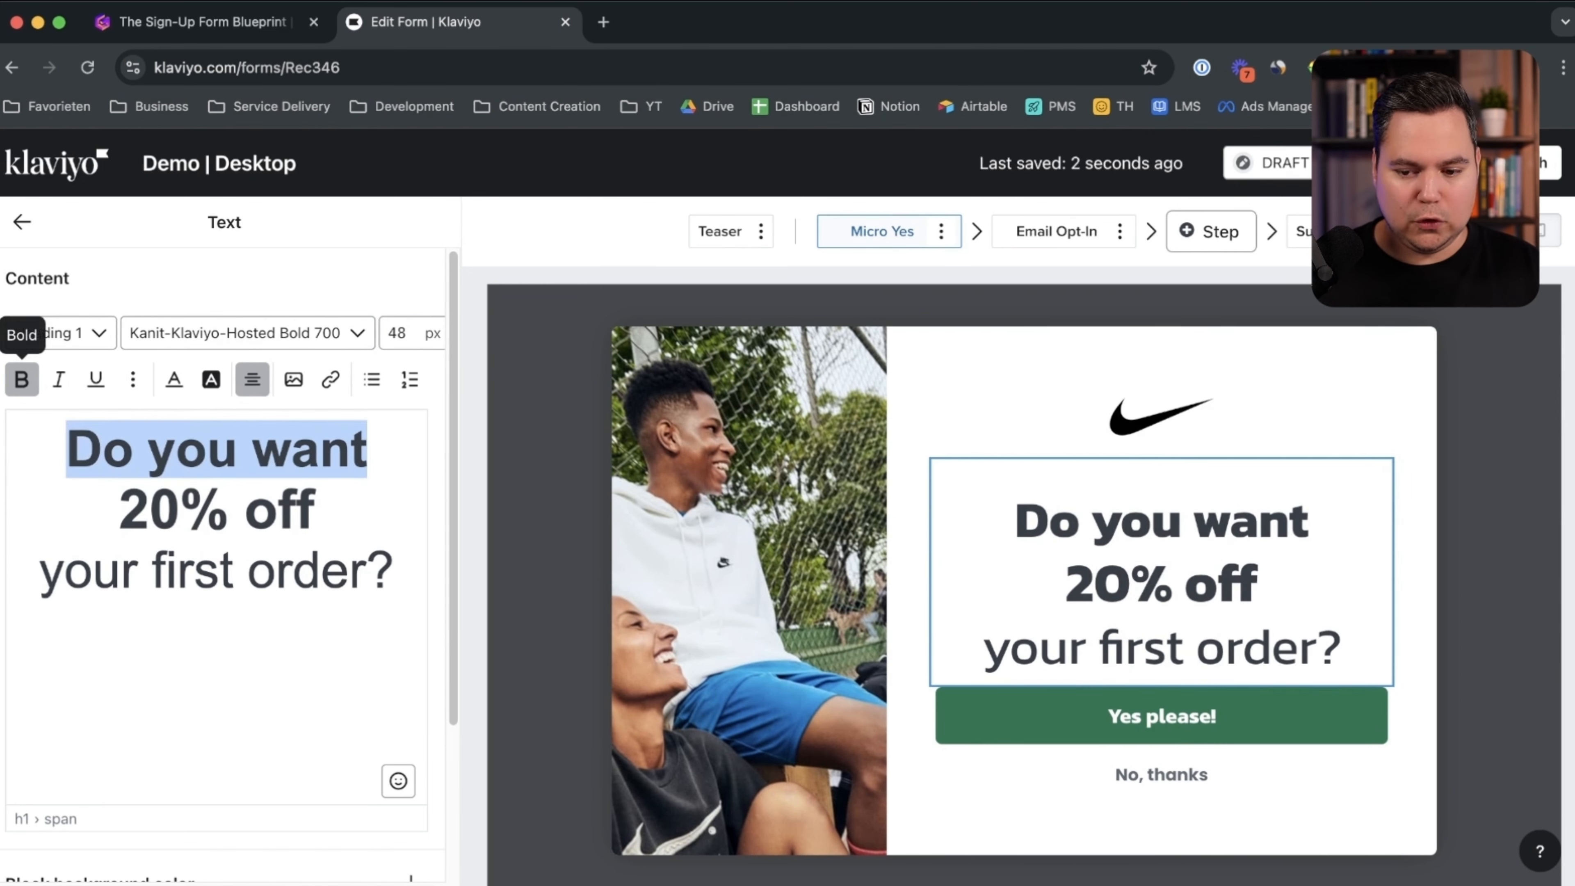
left_click(21, 379)
left_click(21, 222)
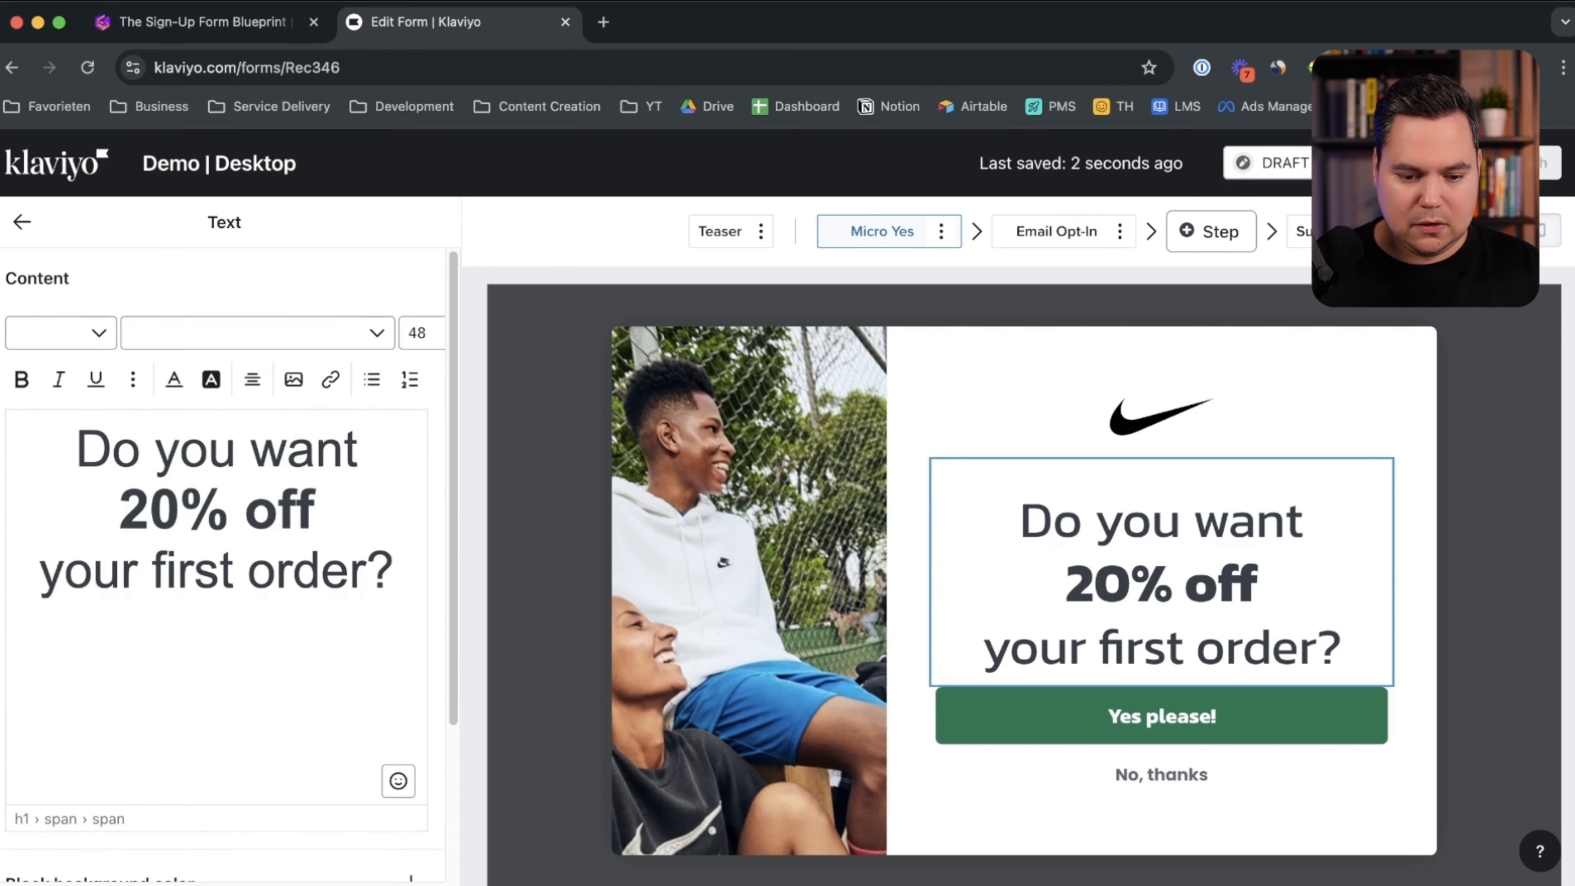
Step: Open the teaser's settings, try the Circle and Corner shapes, and set its style to Rectangle
scroll(229, 558, "down", 3)
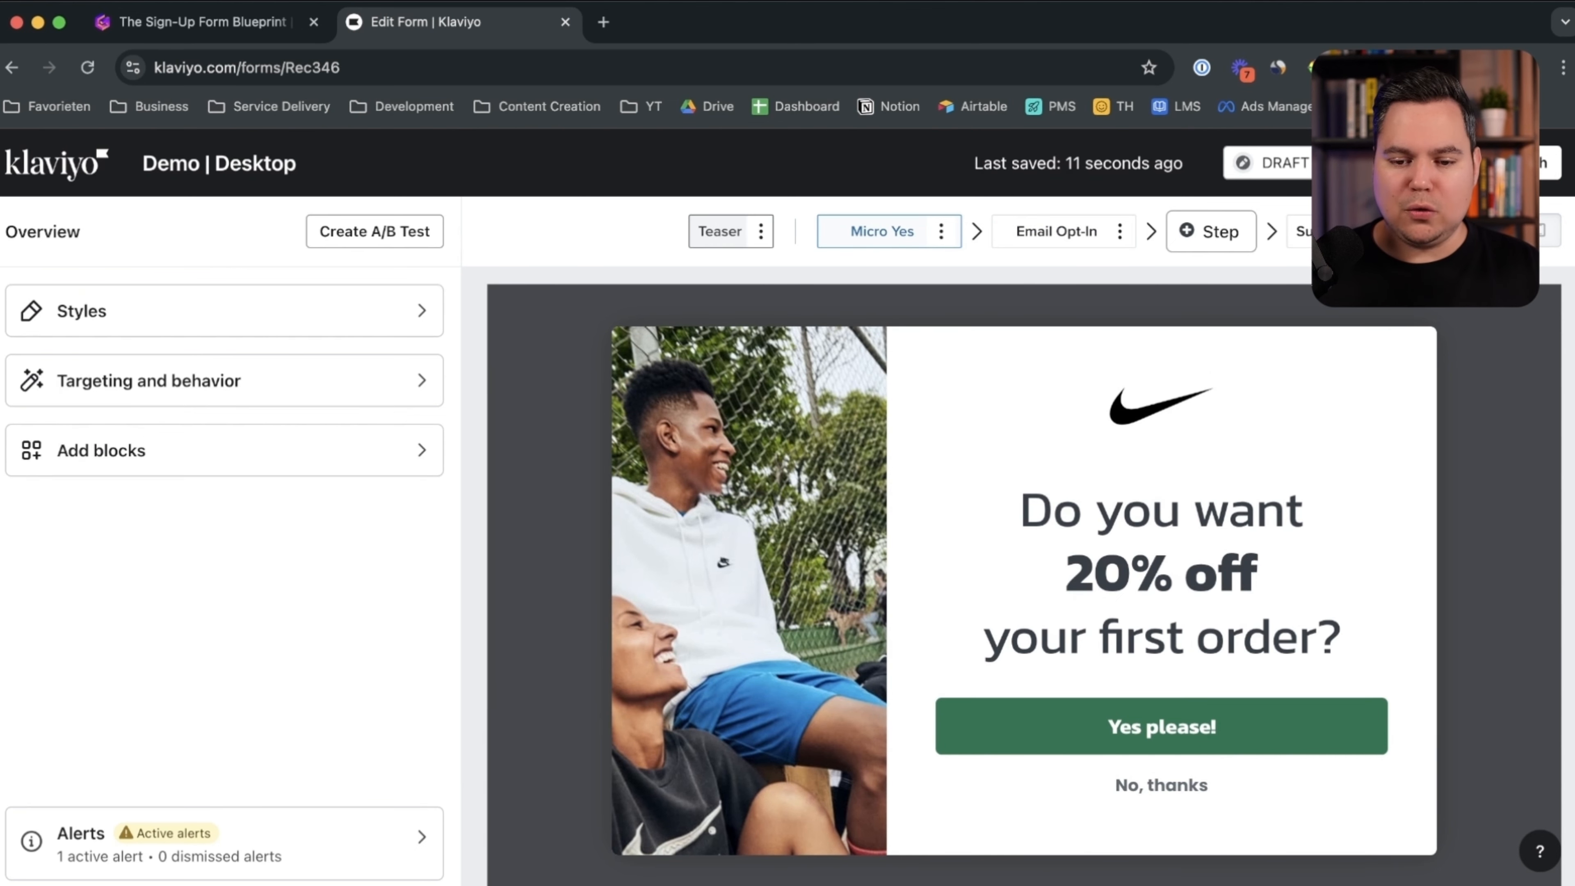
left_click(719, 231)
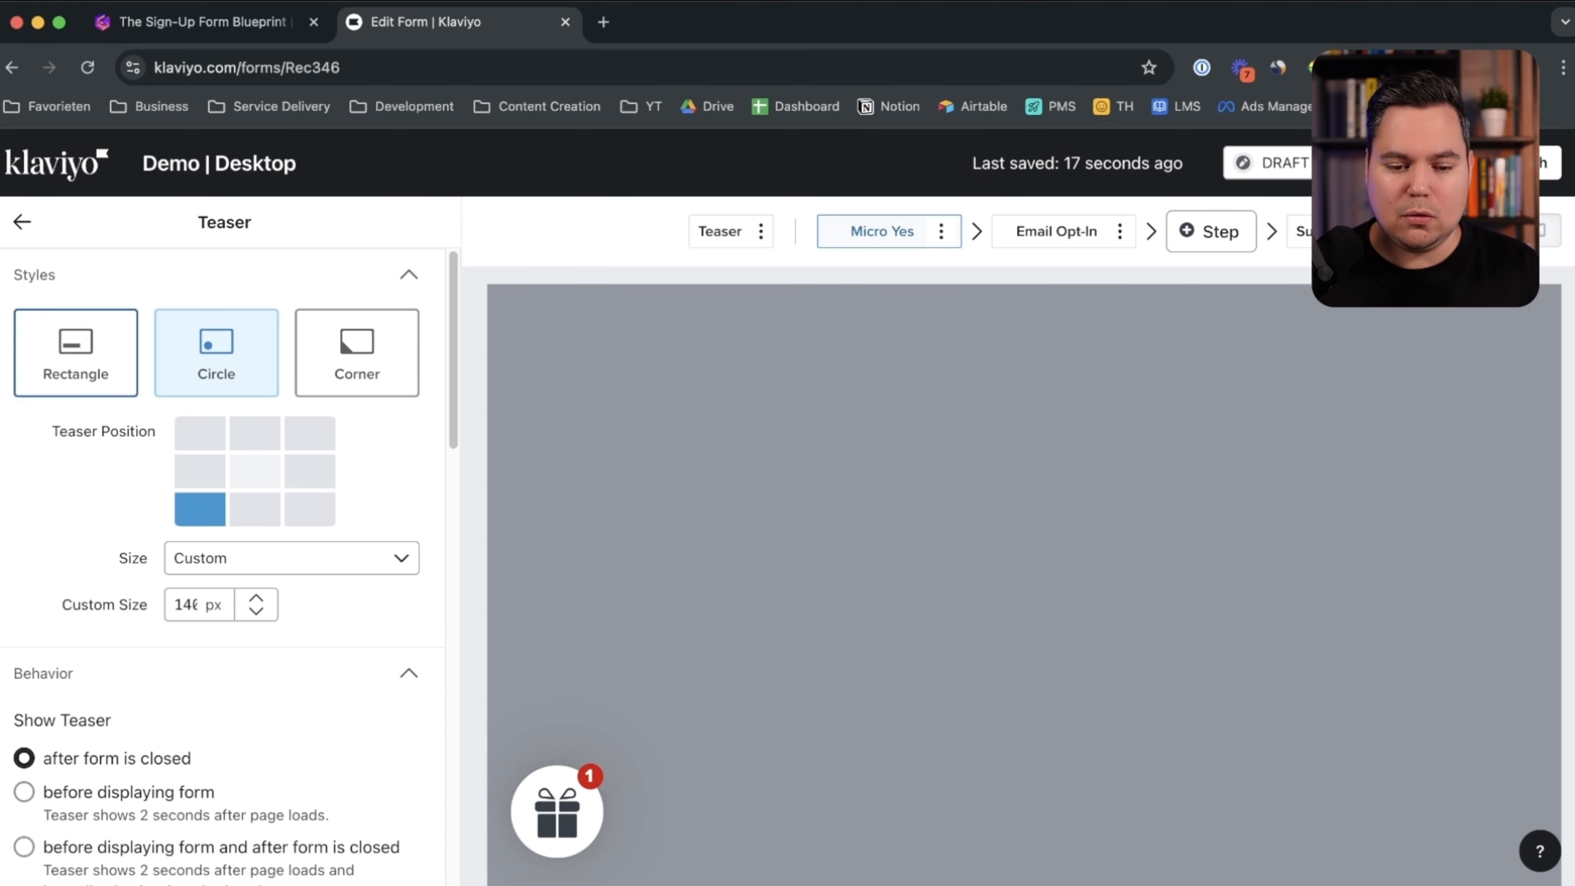
left_click(75, 353)
left_click(216, 353)
left_click(357, 353)
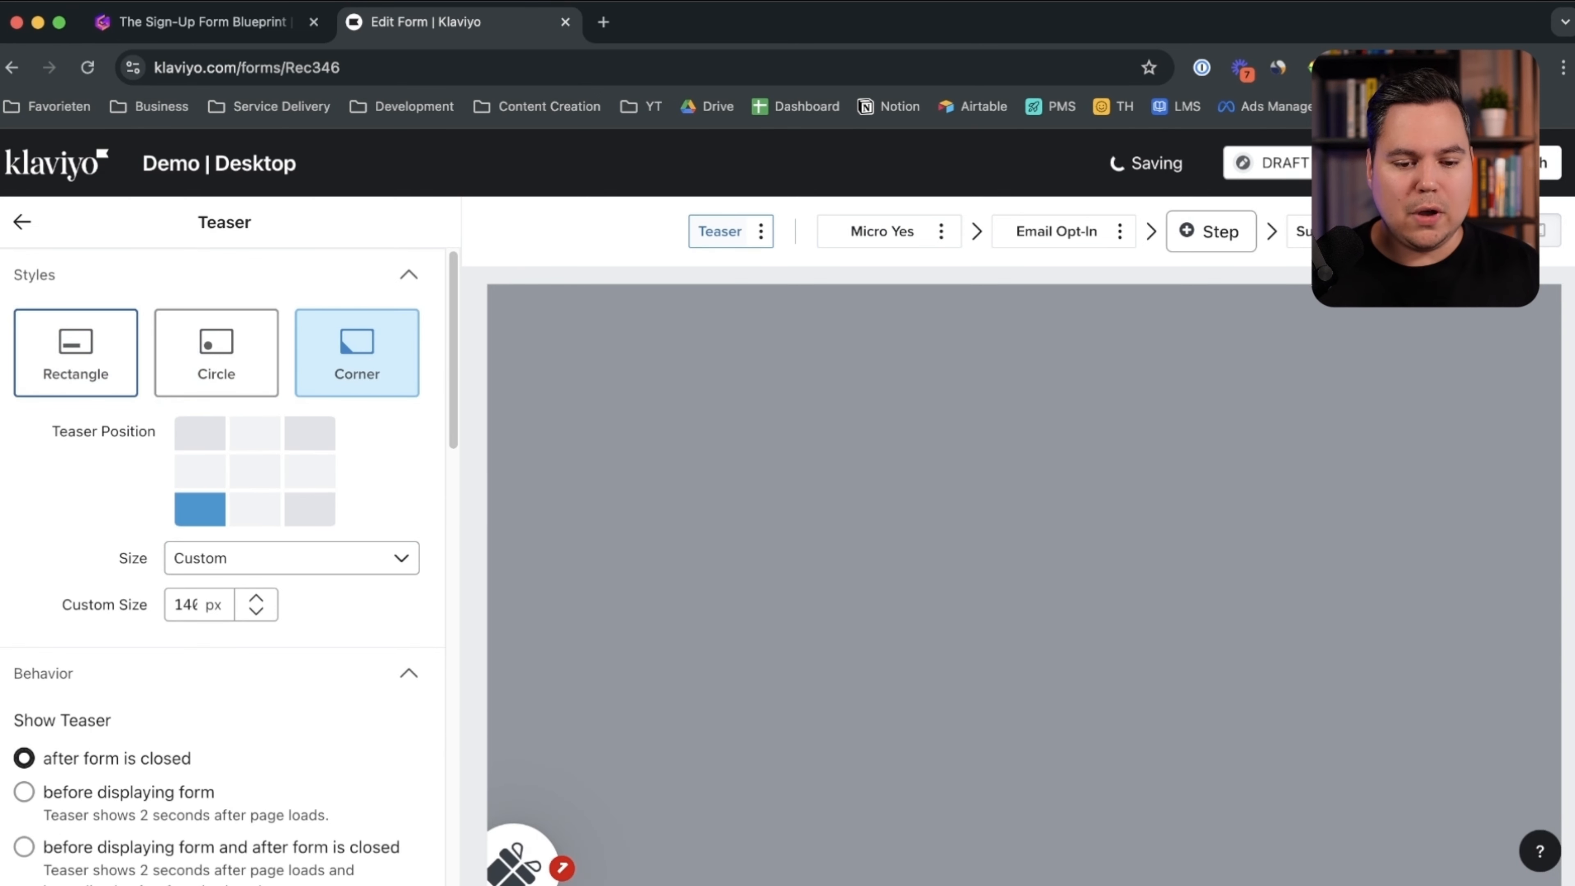
left_click(76, 353)
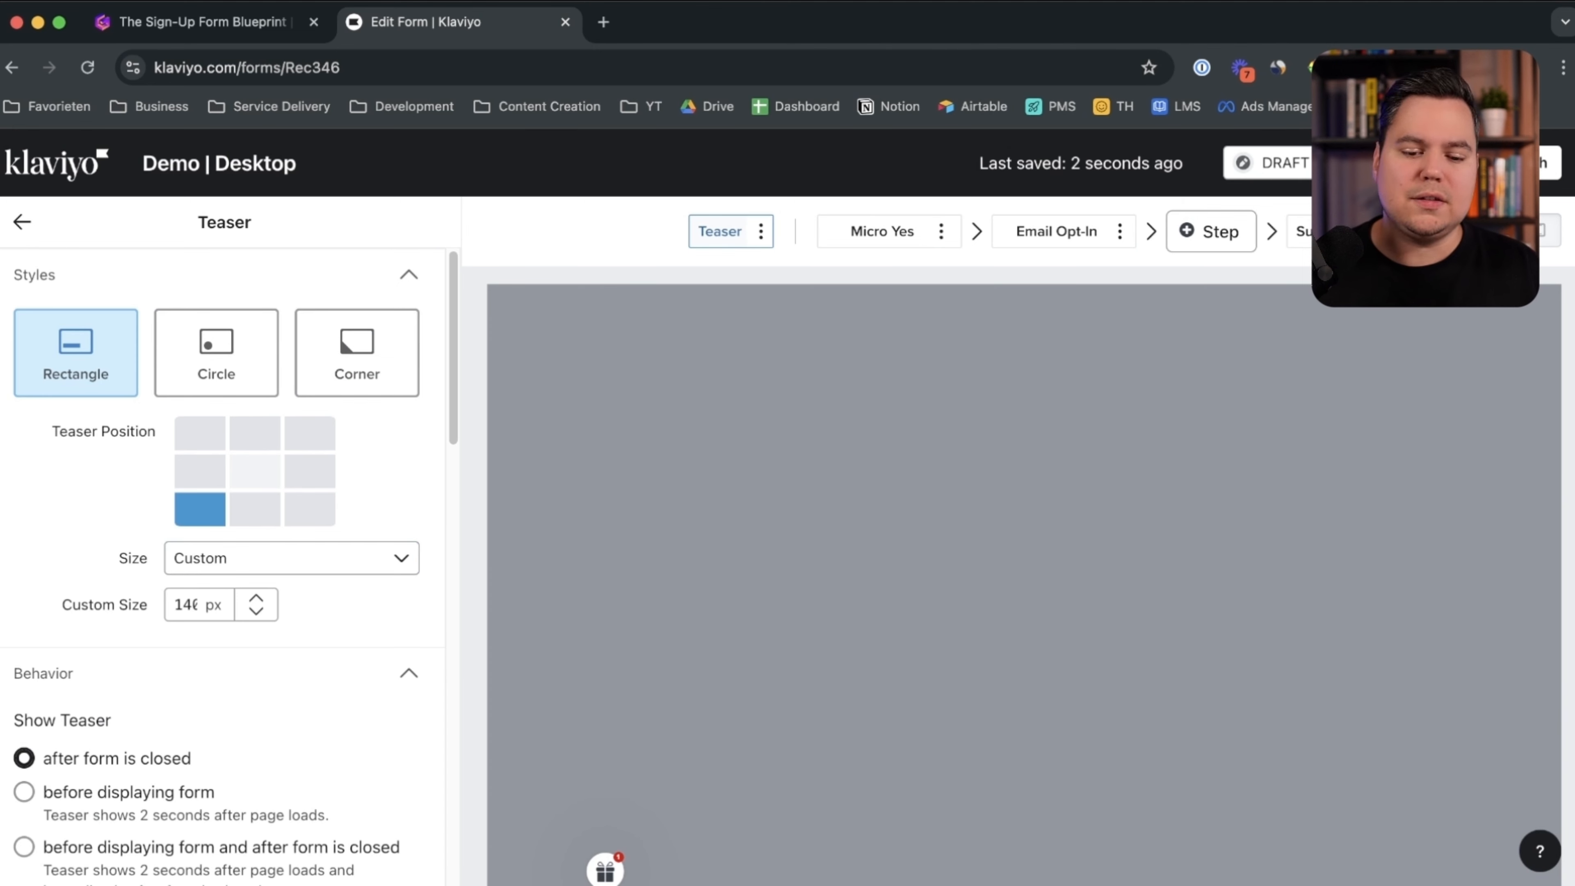
Step: Set the teaser to show before displaying the form and after the form is closed
scroll(223, 558, "down", 1)
scroll(223, 558, "down", 3)
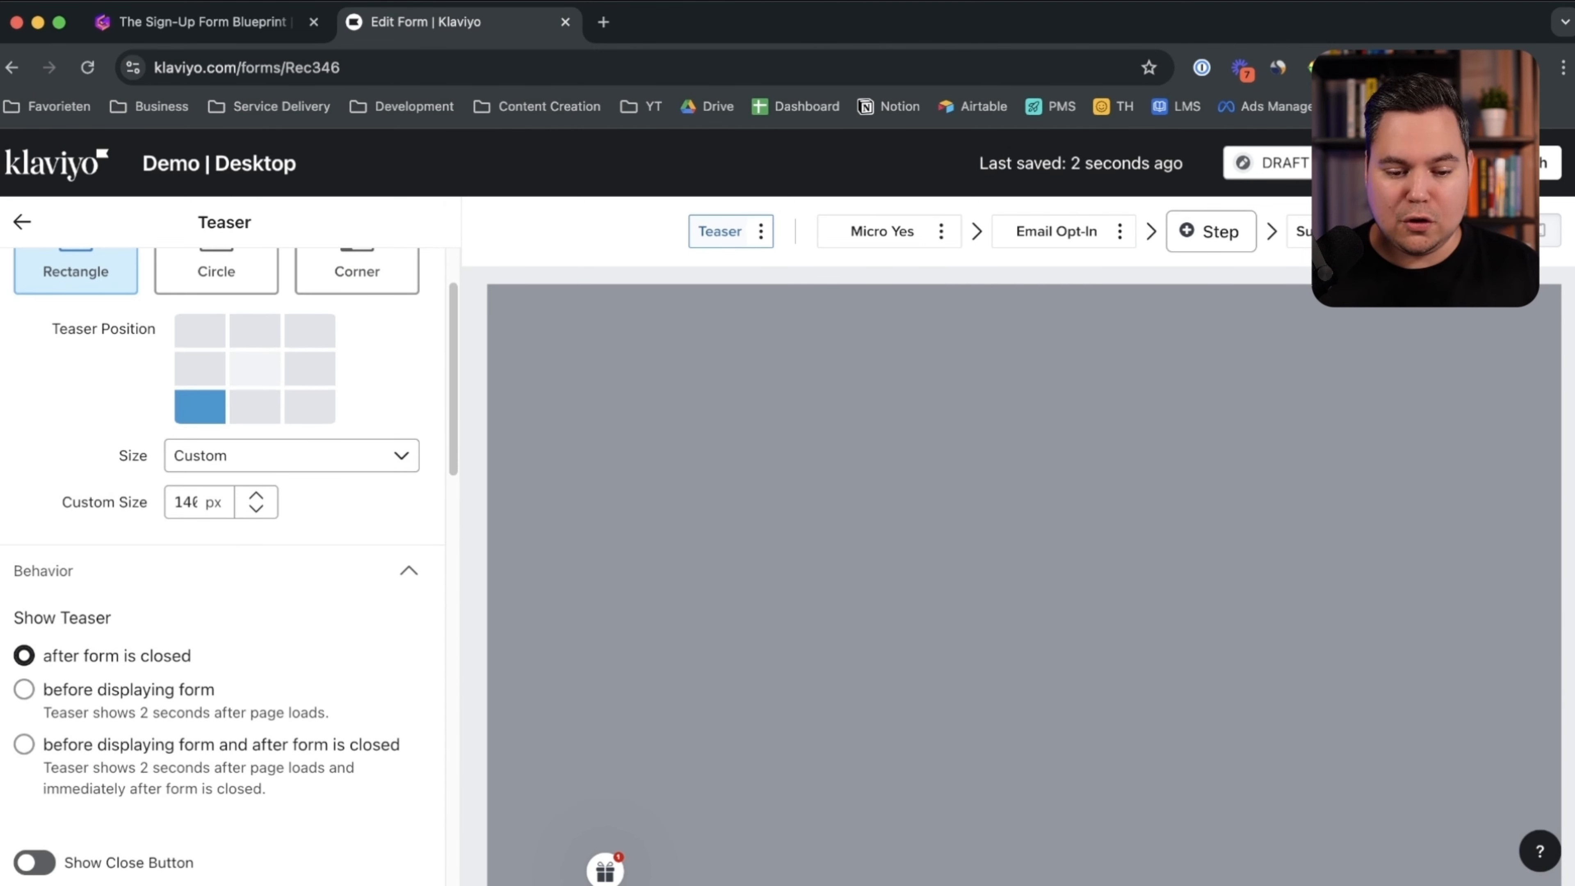
left_click_drag(13, 618, 113, 618)
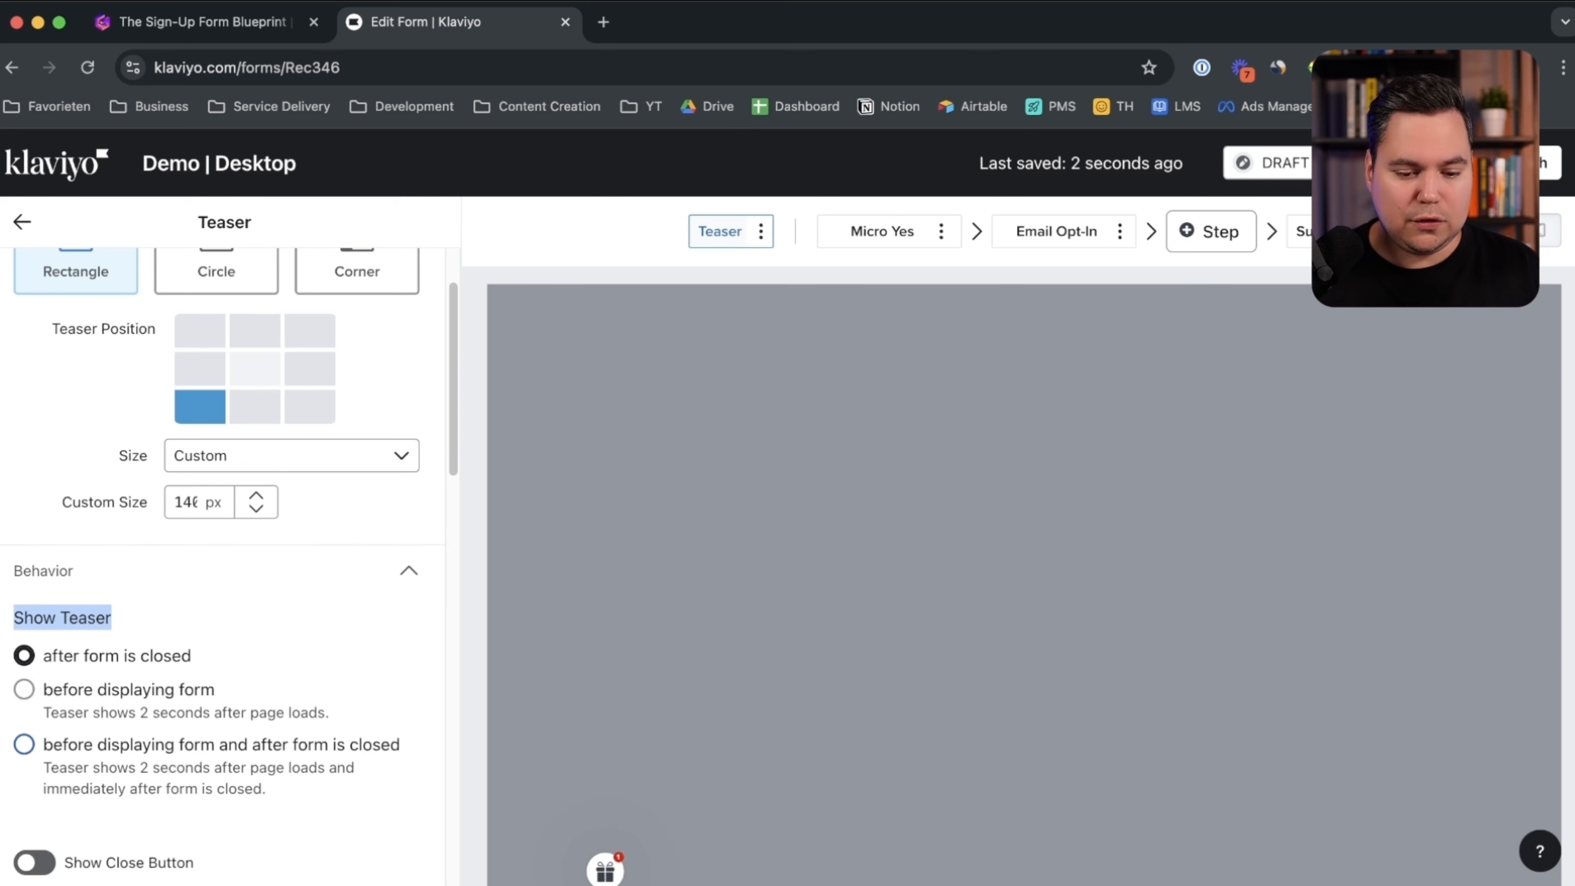
left_click(23, 744)
Step: Turn off the teaser's background image
scroll(223, 558, "down", 10)
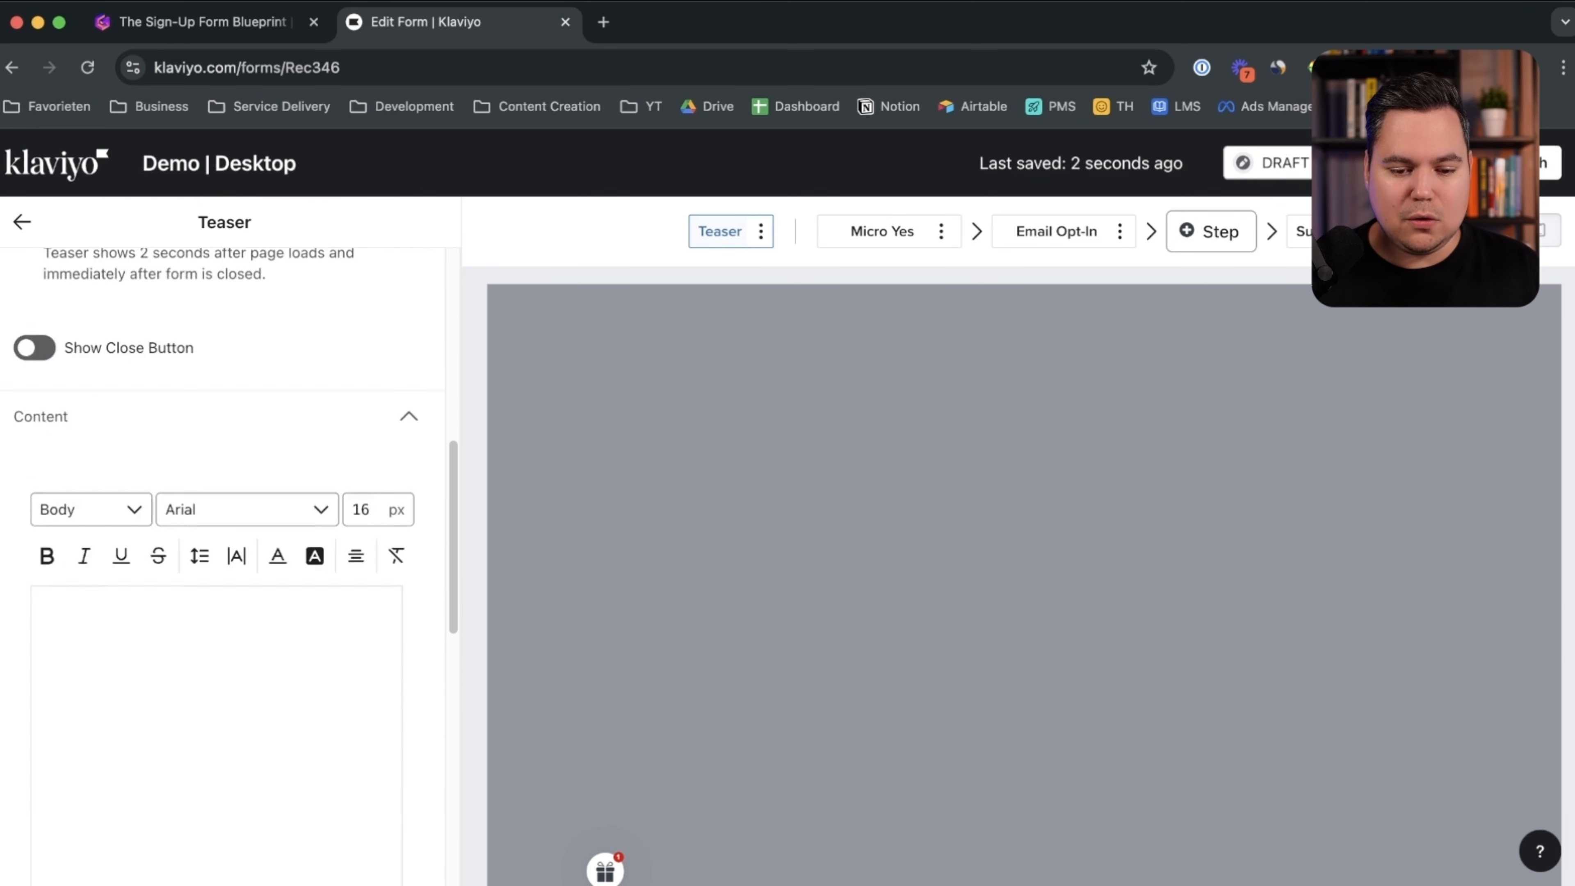
scroll(217, 558, "down", 8)
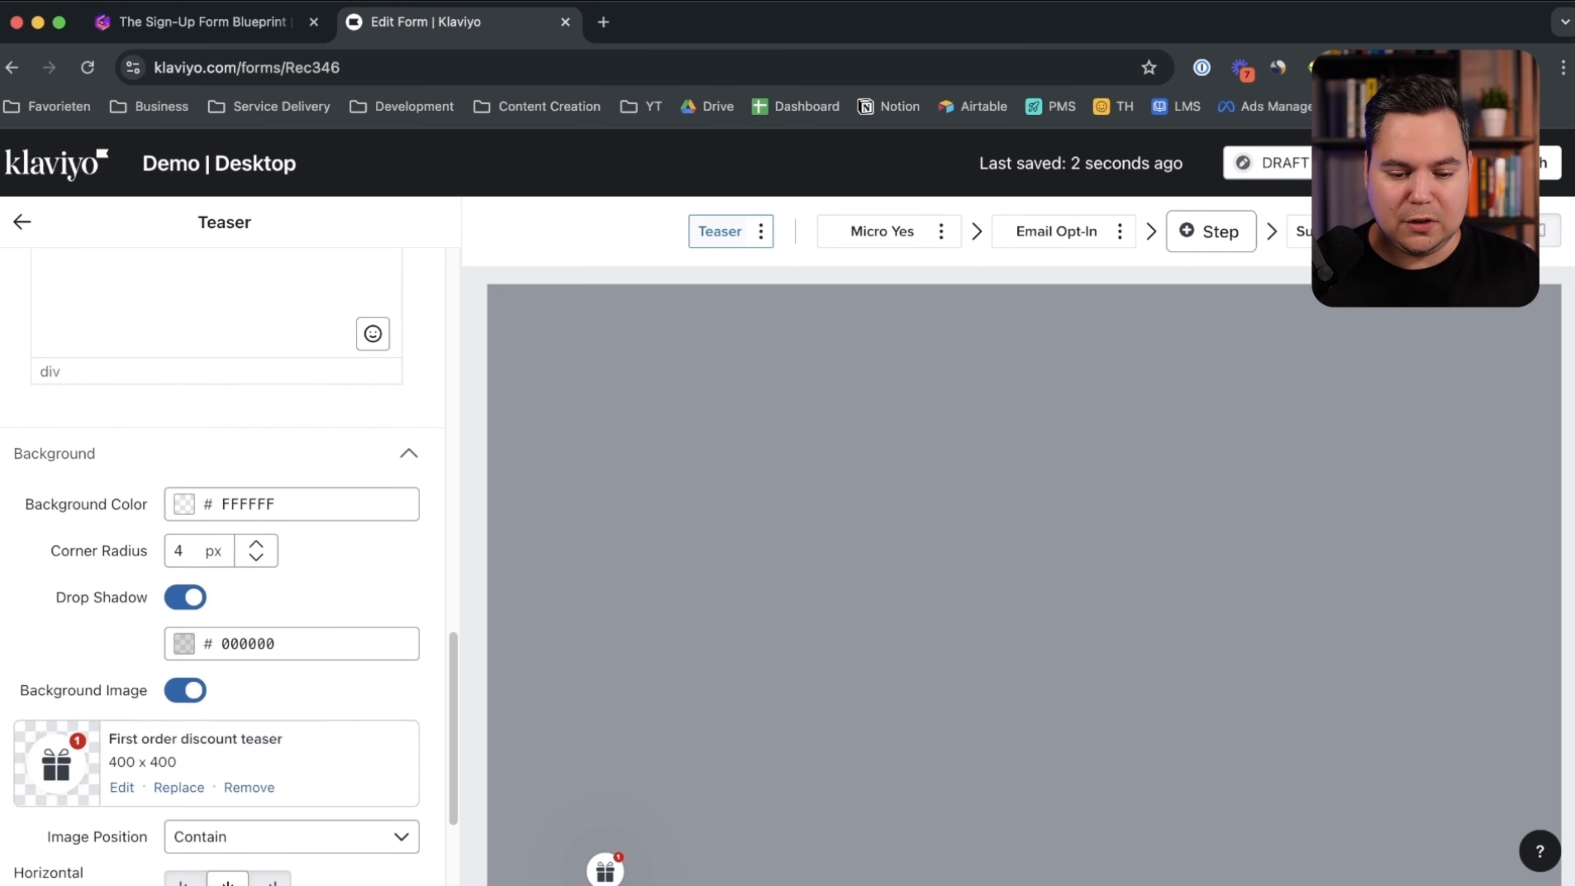
left_click(185, 690)
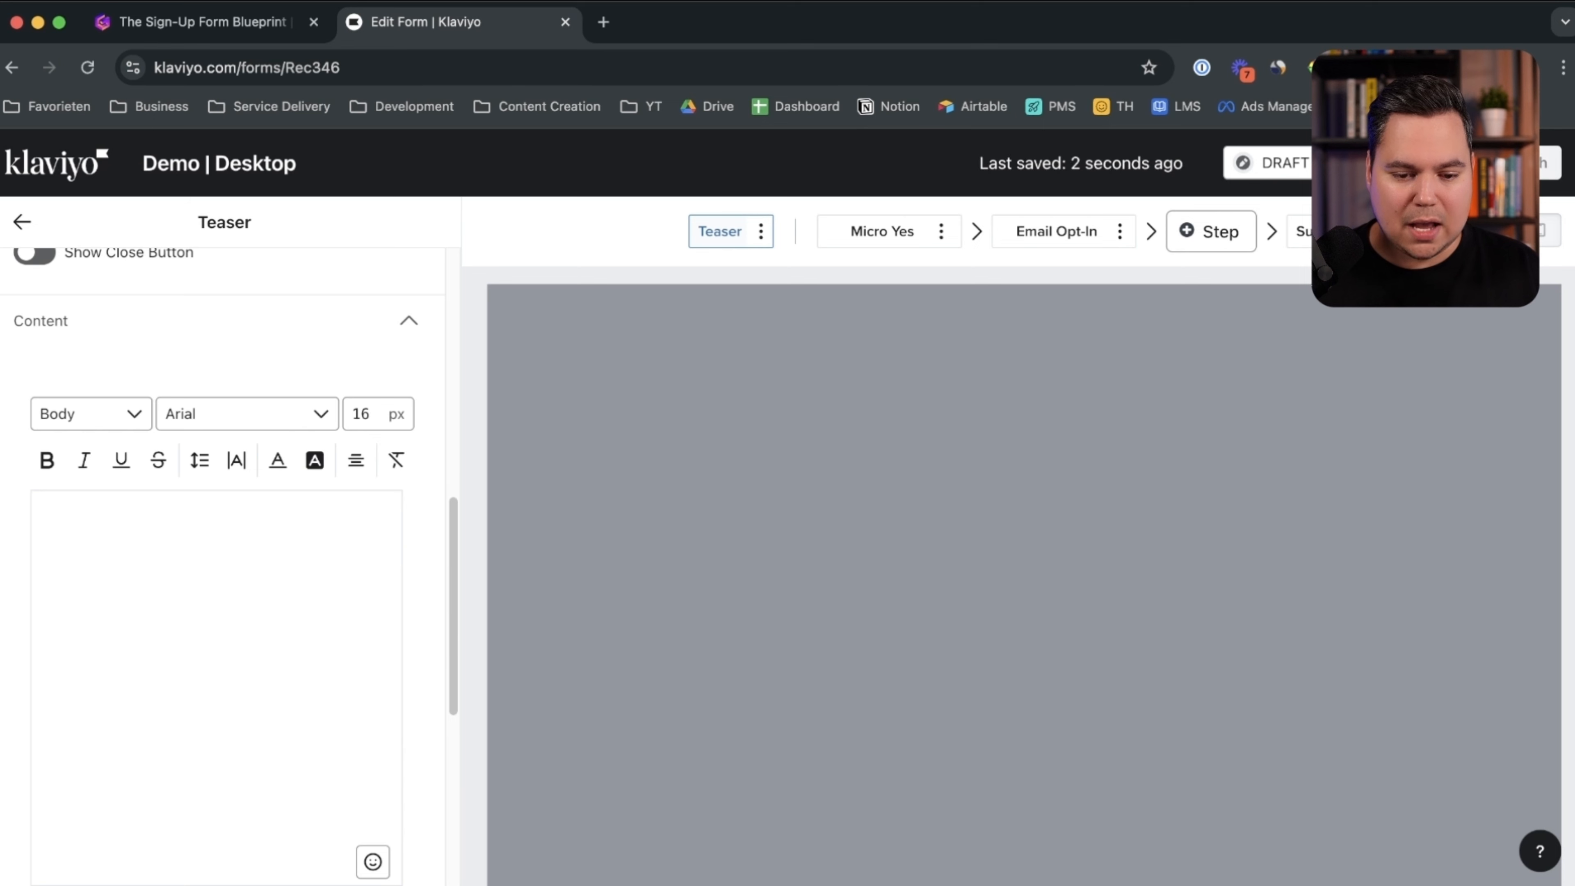
Step: Set the teaser's font to Poppins-Klaviyo-Hosted Bold 700 and enter the text "SAVE 20% NOW"
left_click(247, 414)
scroll(230, 683, "up", 2)
scroll(186, 605, "up", 2)
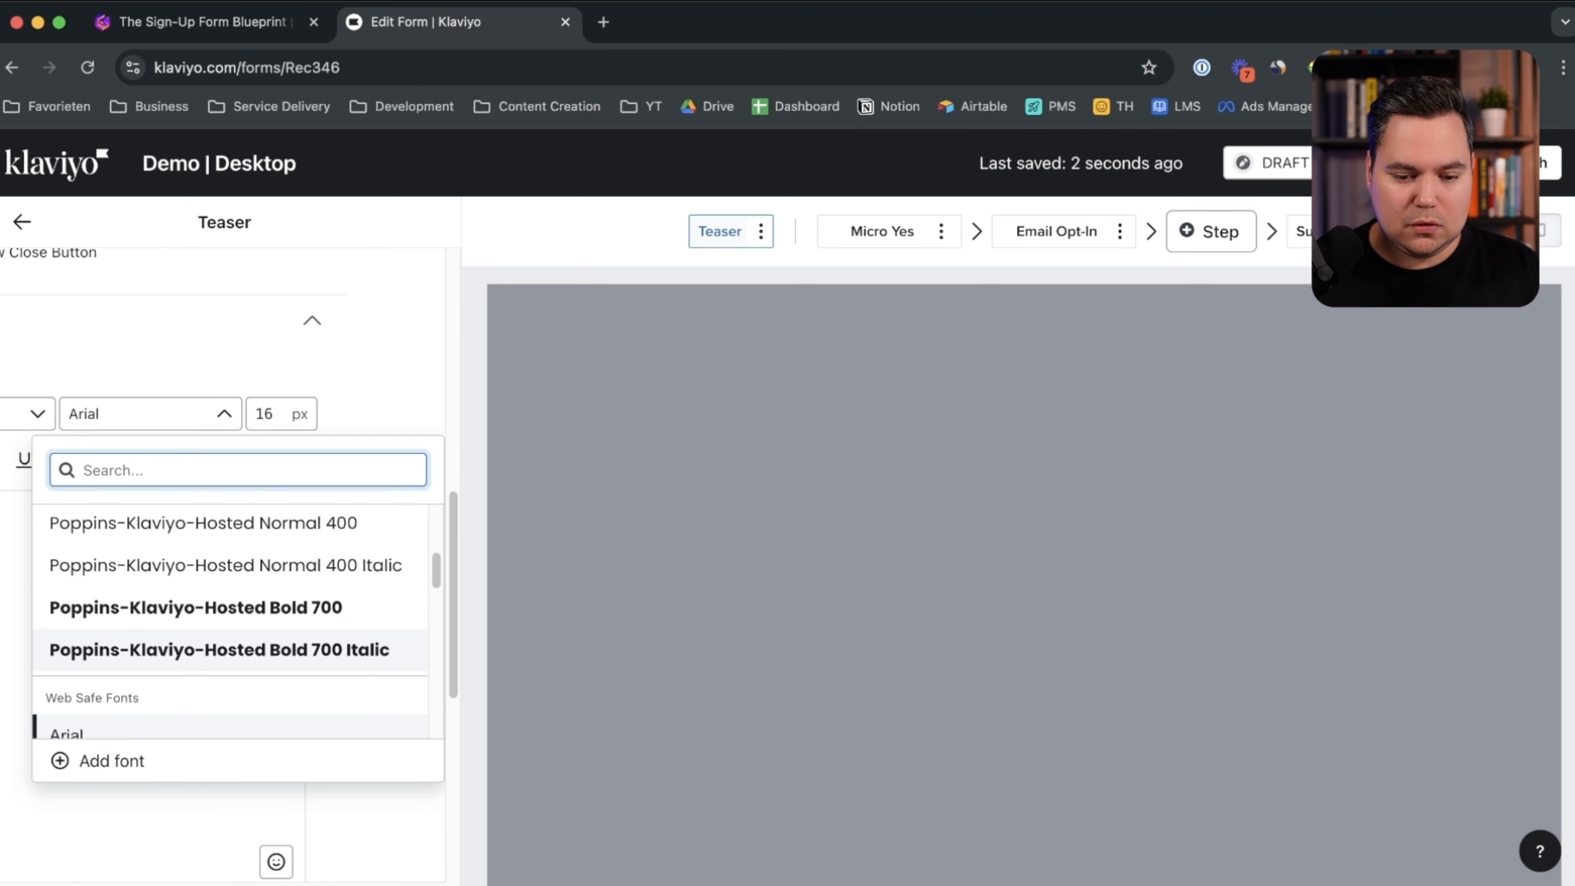
left_click(186, 605)
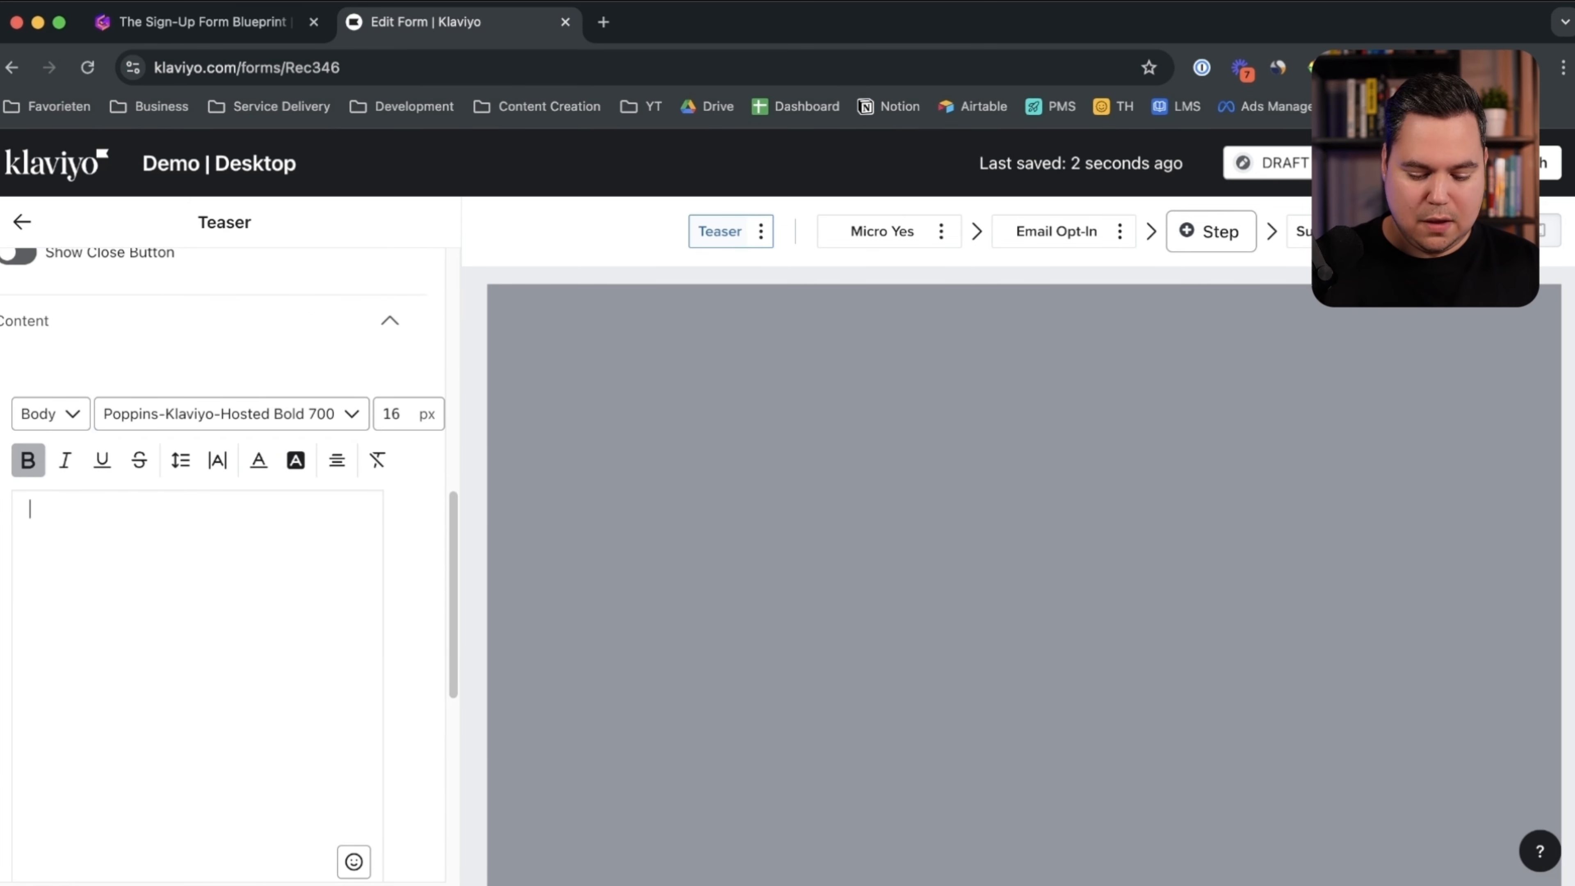
type("SAVE 20% NOW")
Step: Set the teaser's background color to black with hex 000
scroll(223, 558, "down", 5)
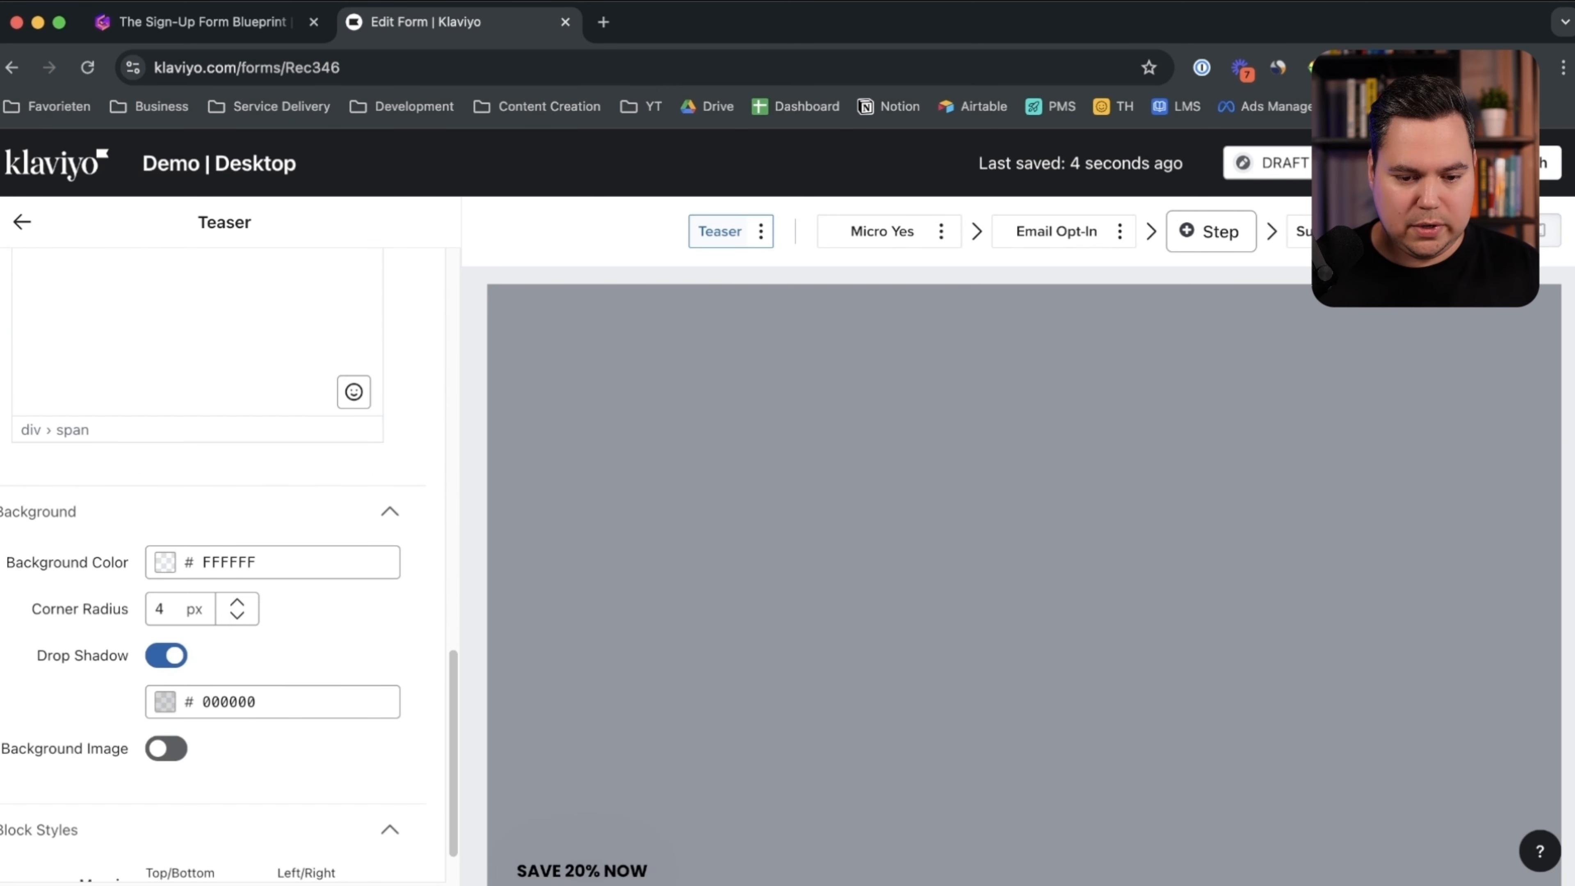
left_click_drag(267, 563, 239, 563)
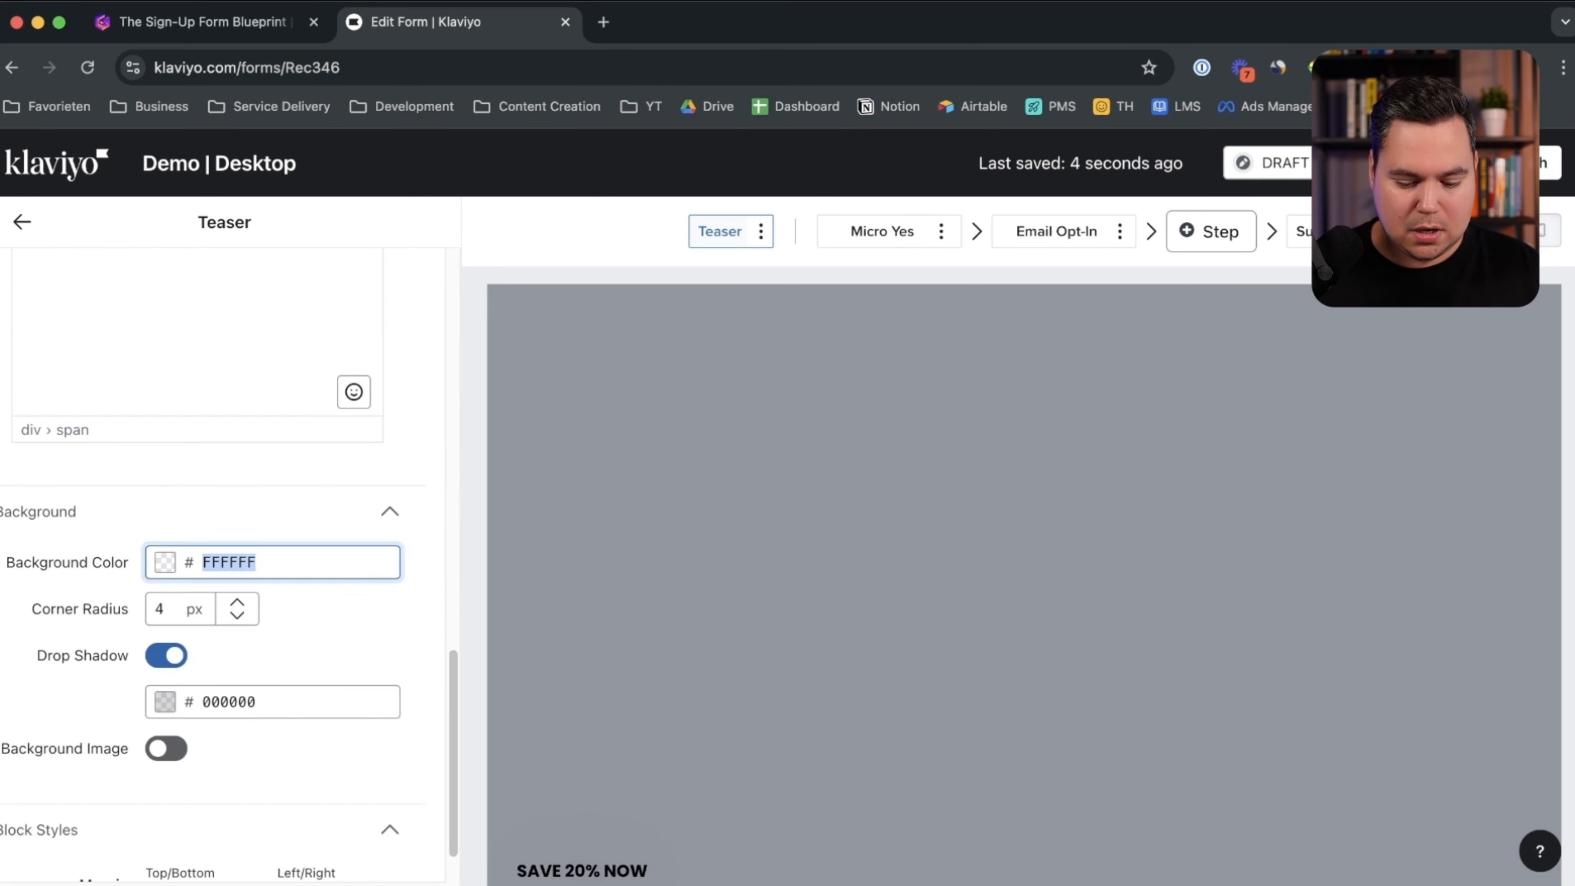
type("000")
Step: Color the teaser text white with hex fff, center it, and return to the Micro Yes step
scroll(223, 559, "up", 5)
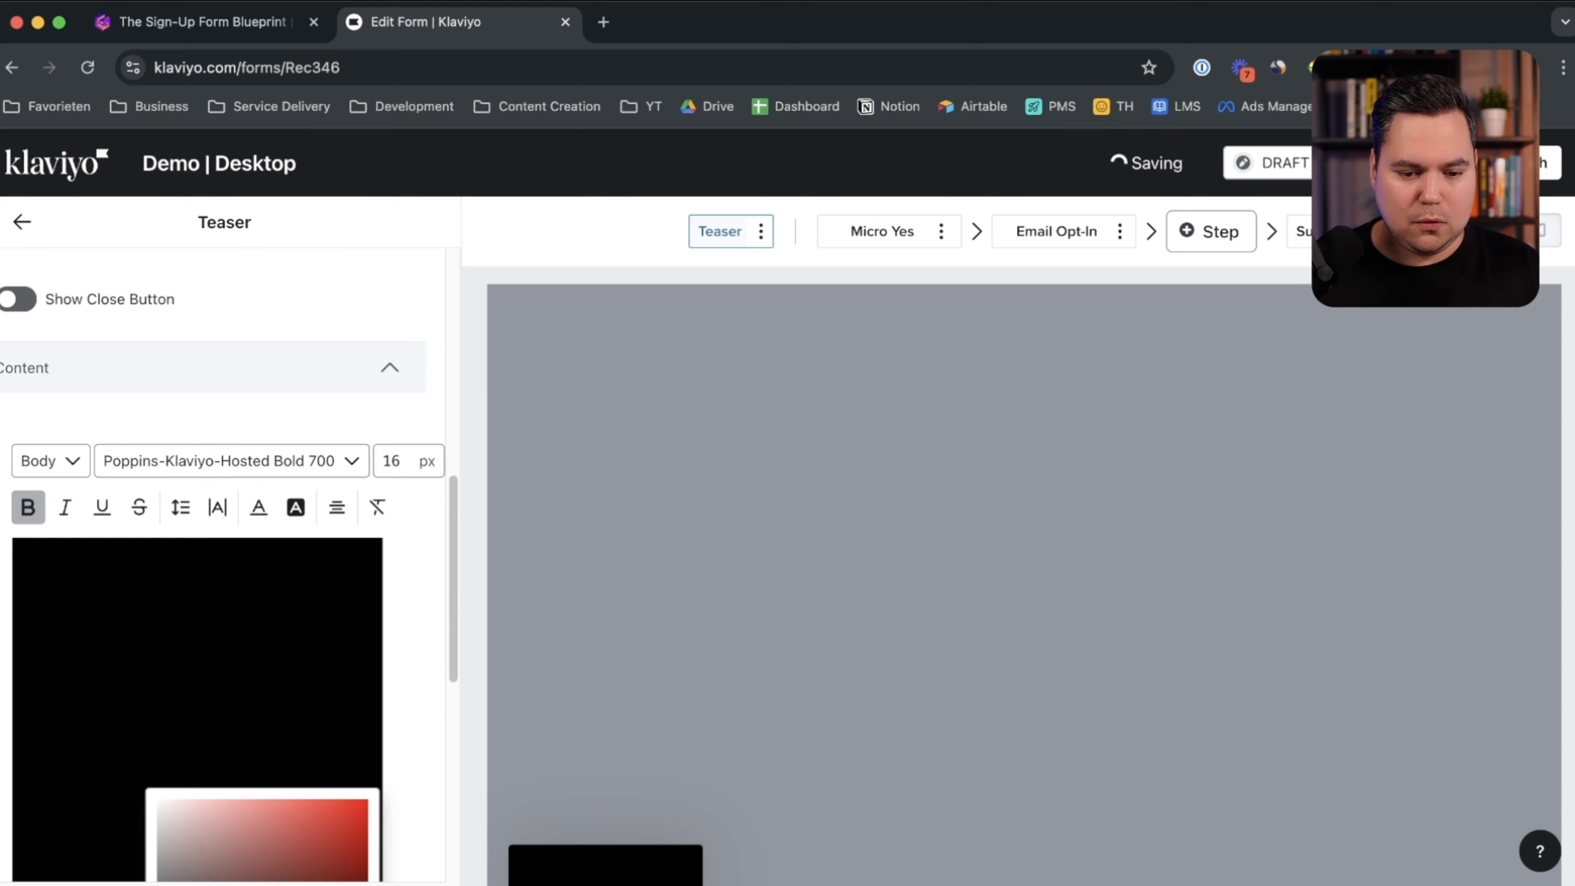
triple_click(118, 555)
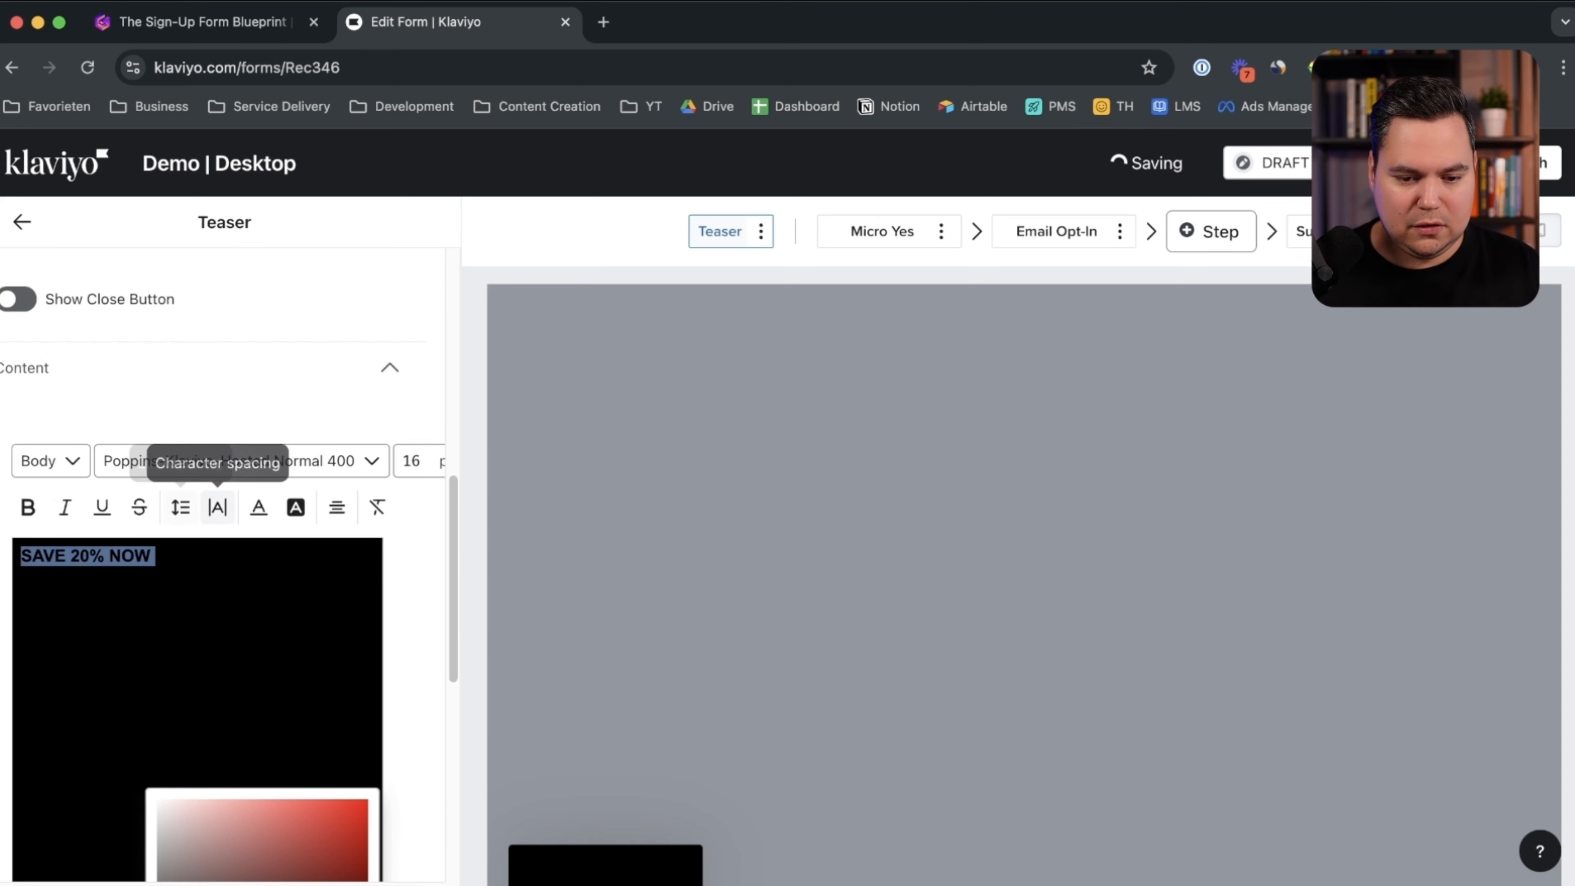
left_click(259, 507)
double_click(87, 736)
type("fff")
left_click(336, 508)
left_click(376, 549)
left_click(22, 223)
left_click(882, 232)
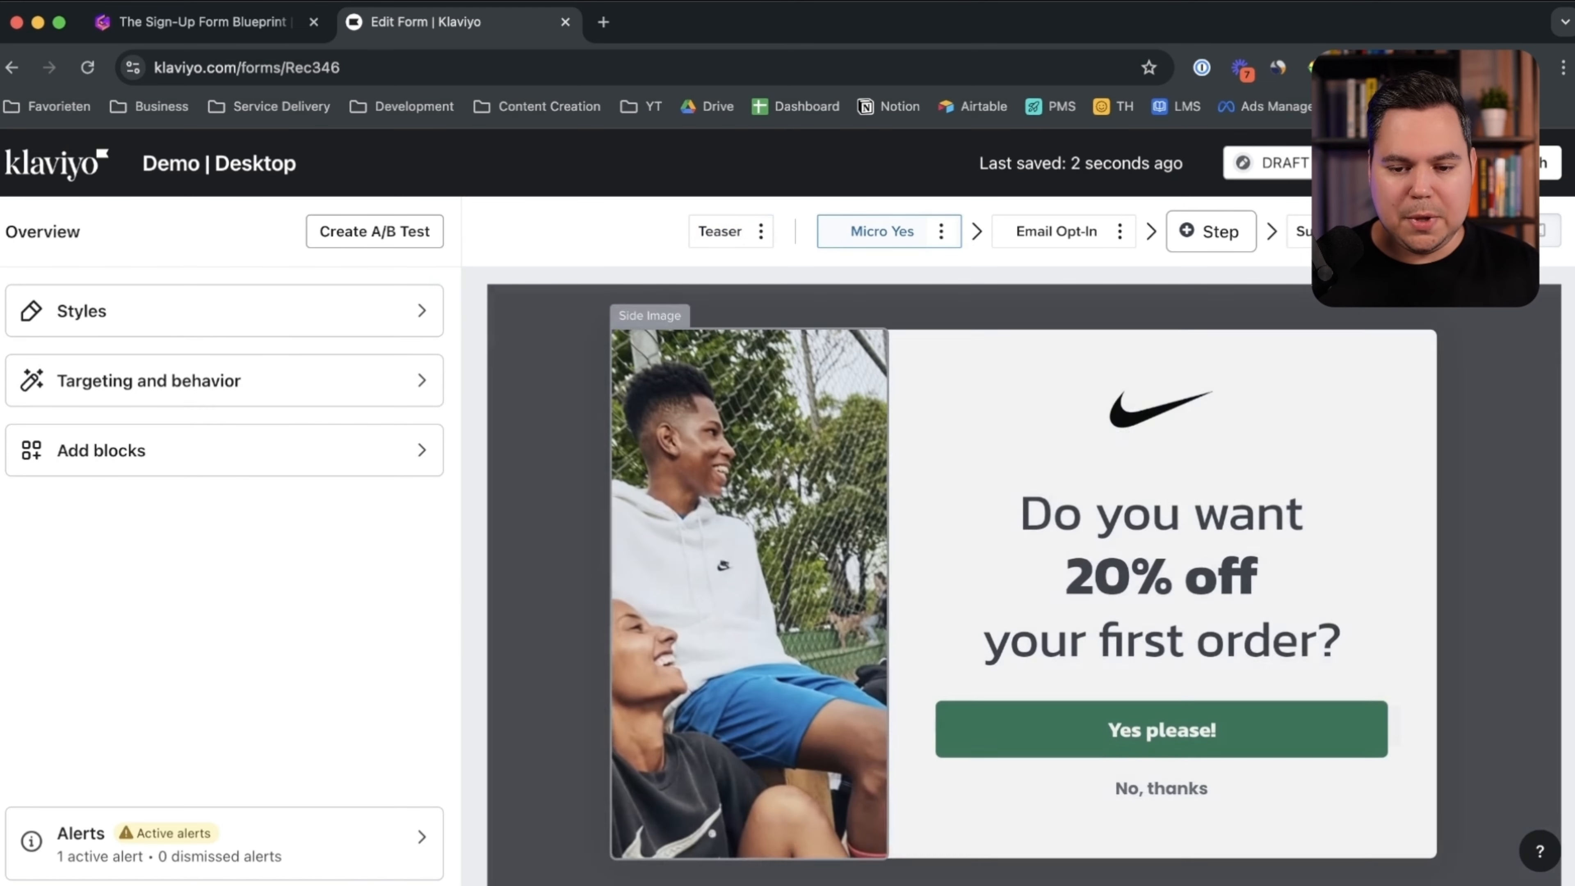
Step: Review the teaser settings and the Micro Yes, Email Opt-In and Success steps in sequence
left_click(719, 231)
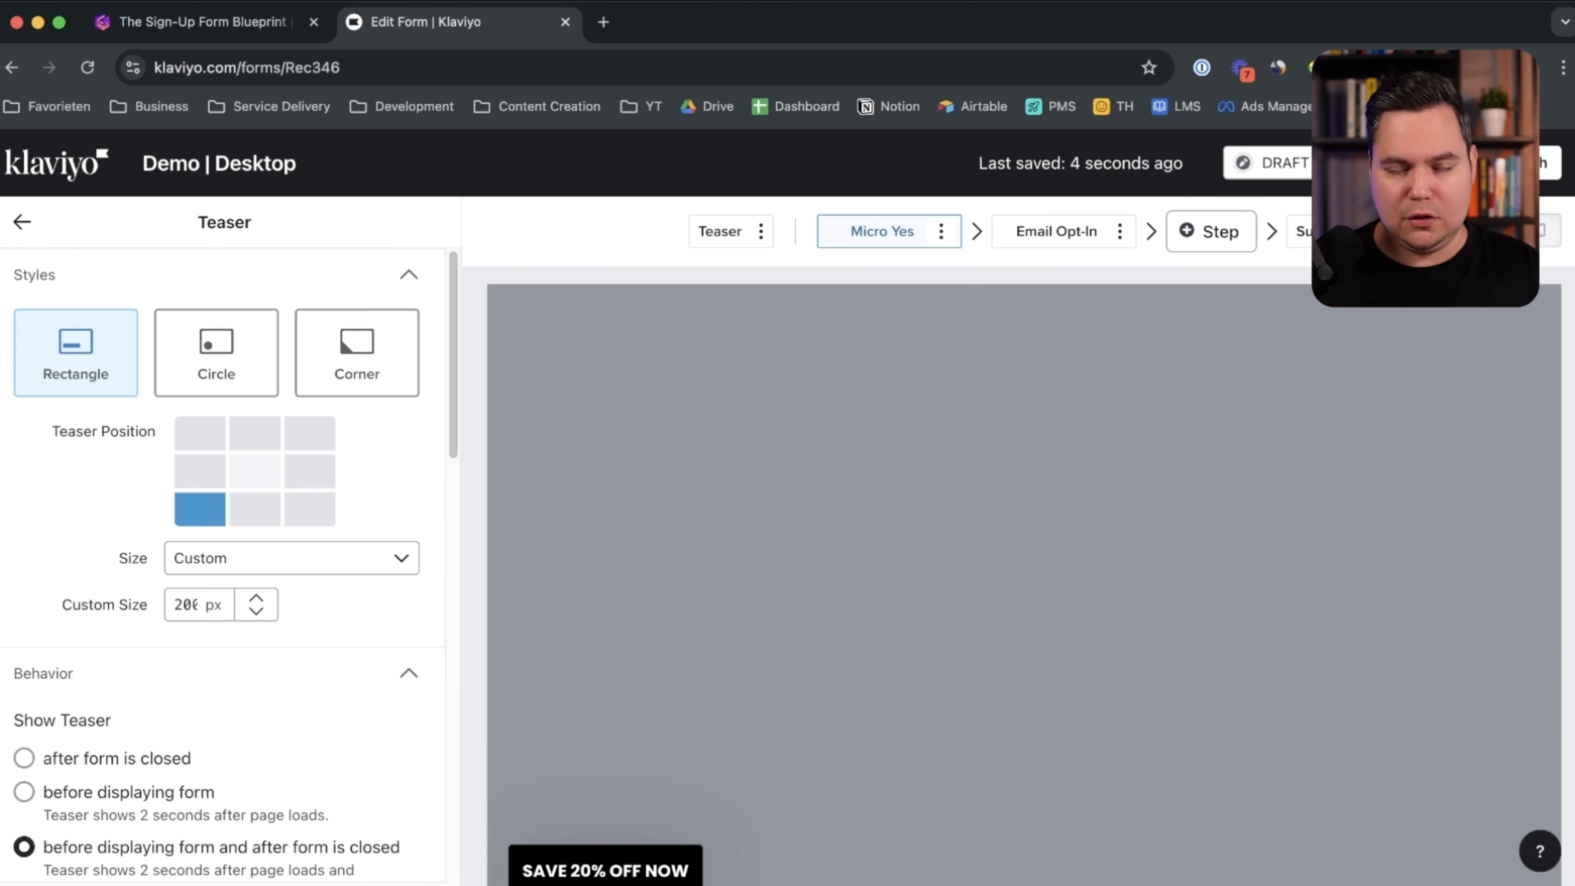
scroll(223, 558, "down", 8)
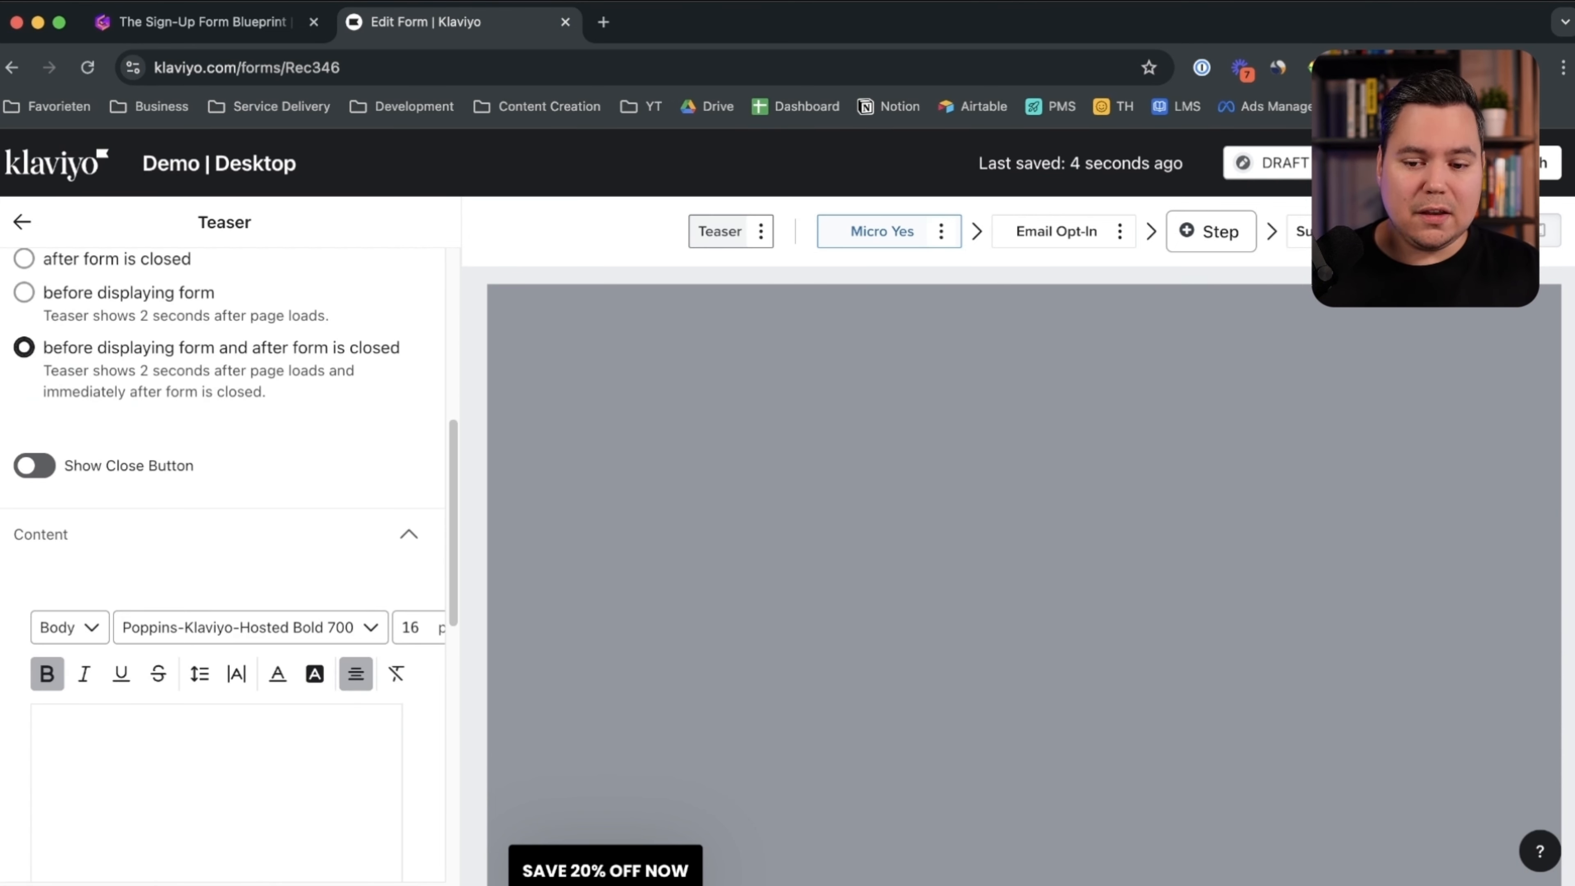
left_click(882, 232)
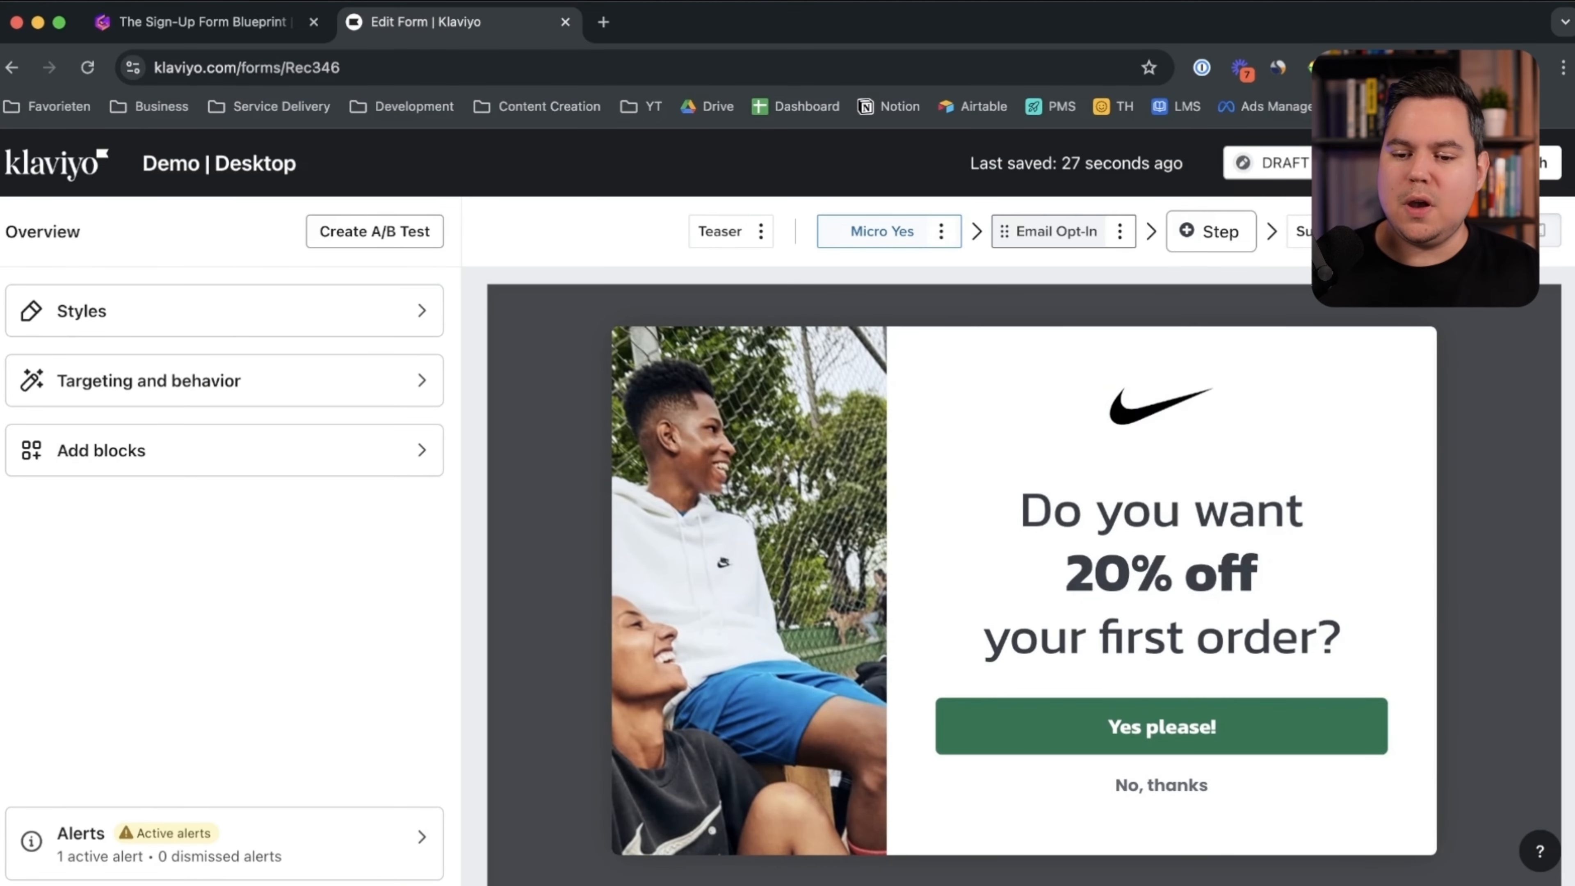
left_click(1057, 231)
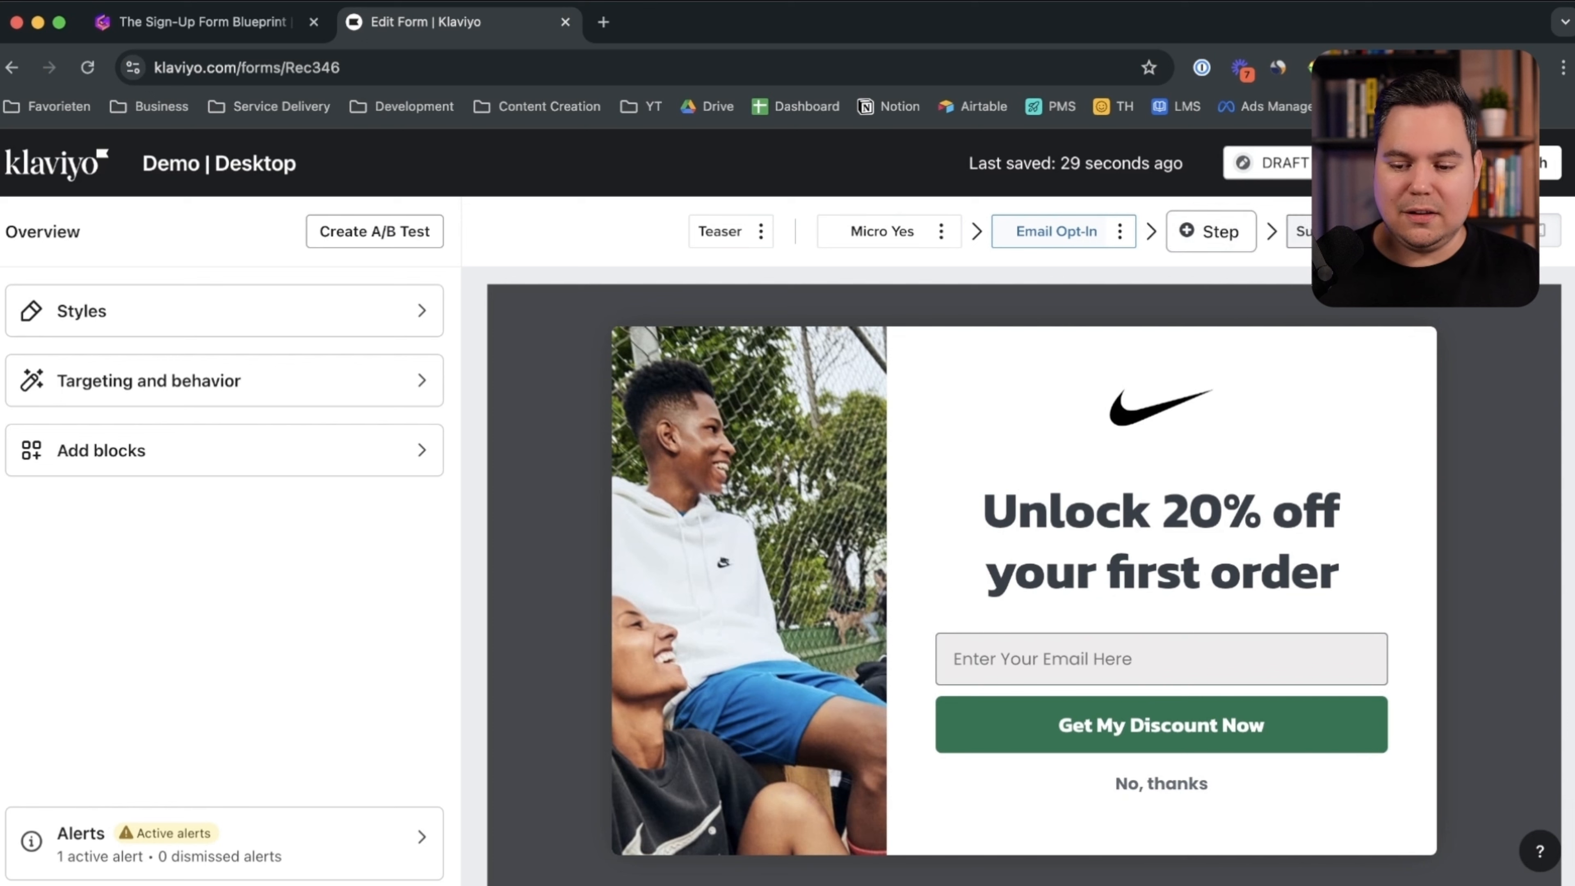
left_click(1302, 231)
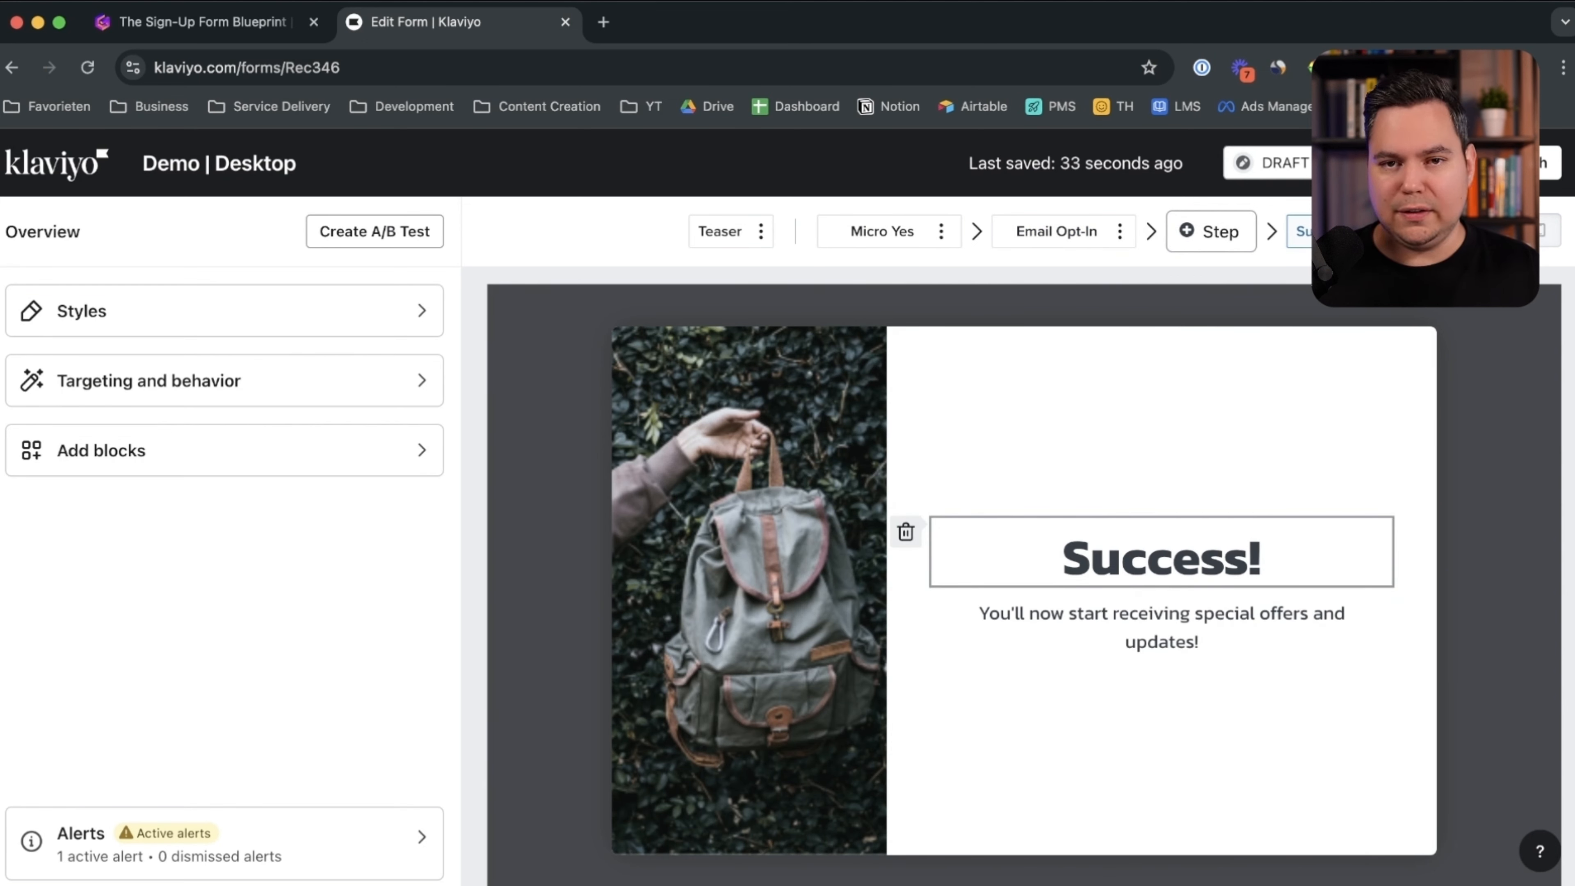
left_click(1057, 232)
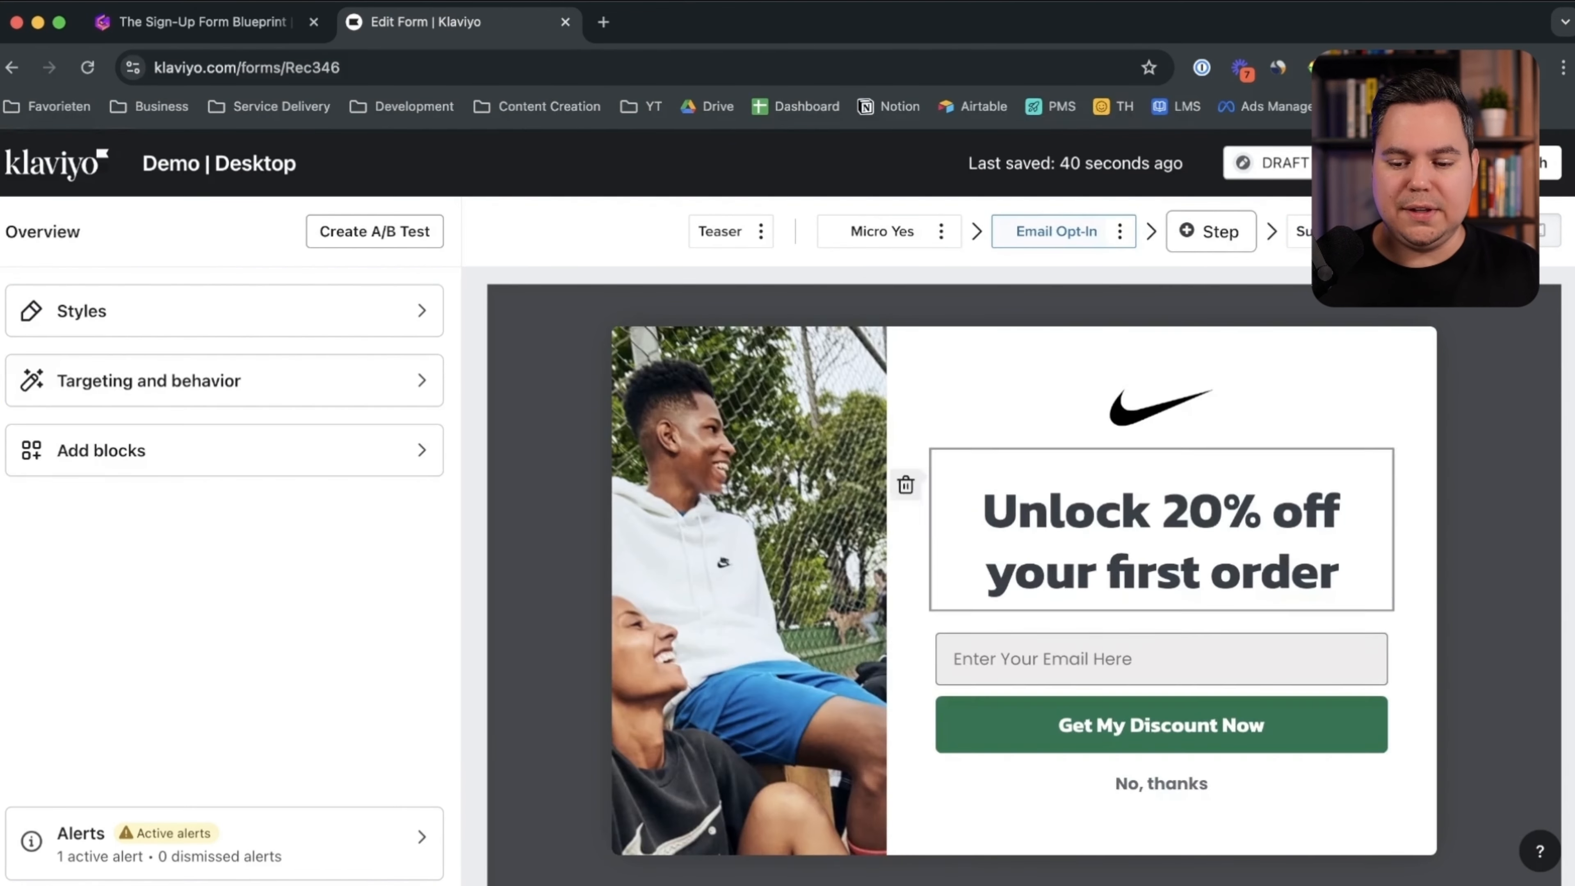
Step: Replace the Success step's side image with nextgen-vaporknit-lifestyle-clothing from the image library and set its alt text to "Nike"
left_click(1322, 231)
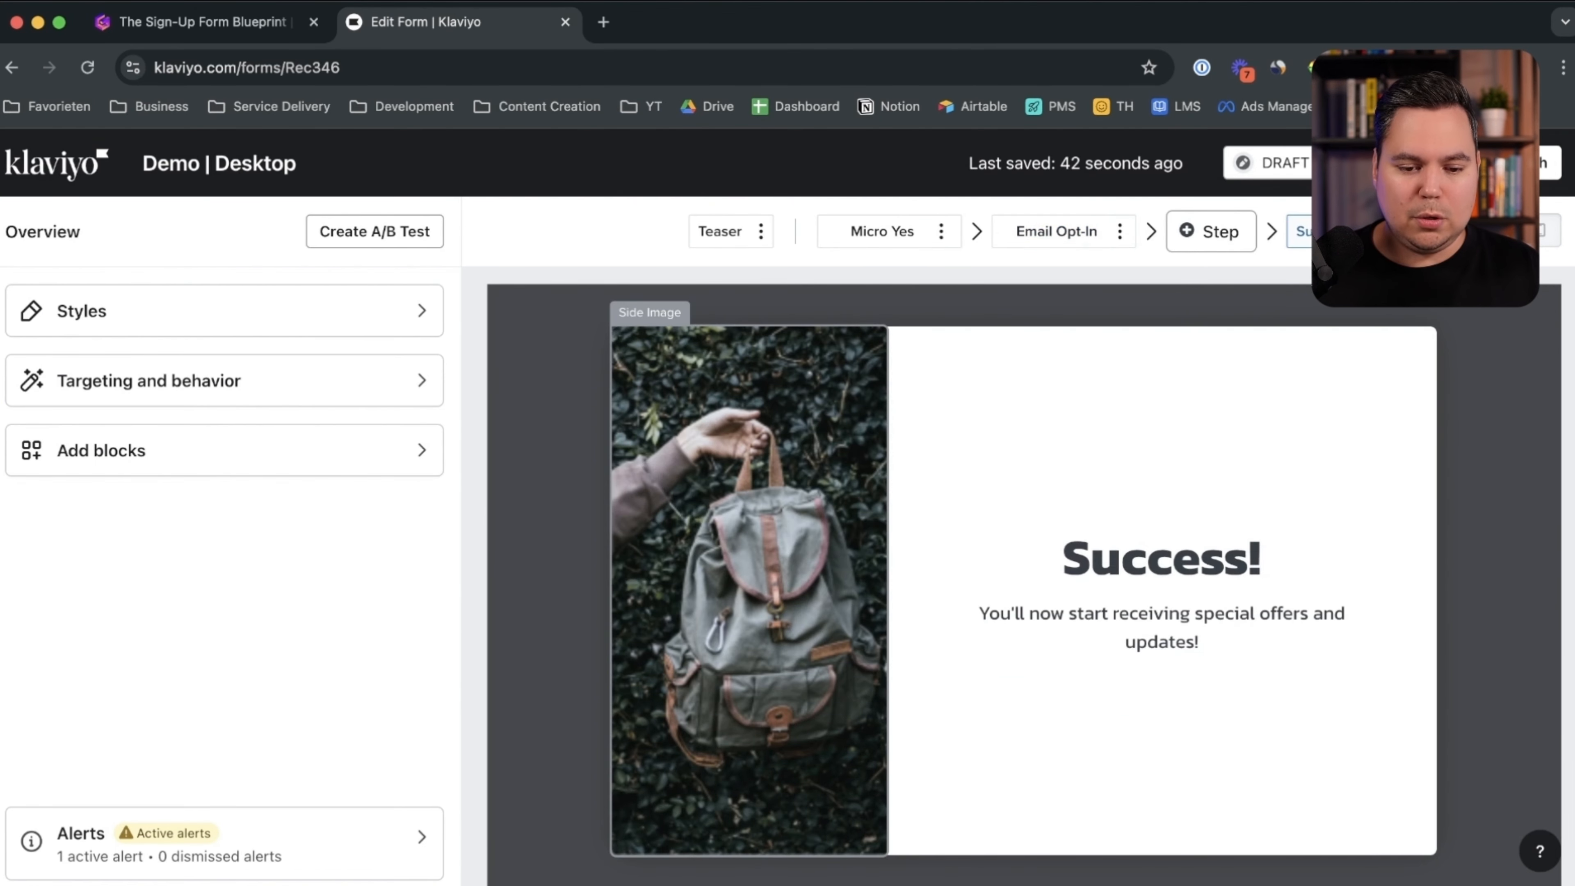
left_click(749, 559)
left_click(188, 332)
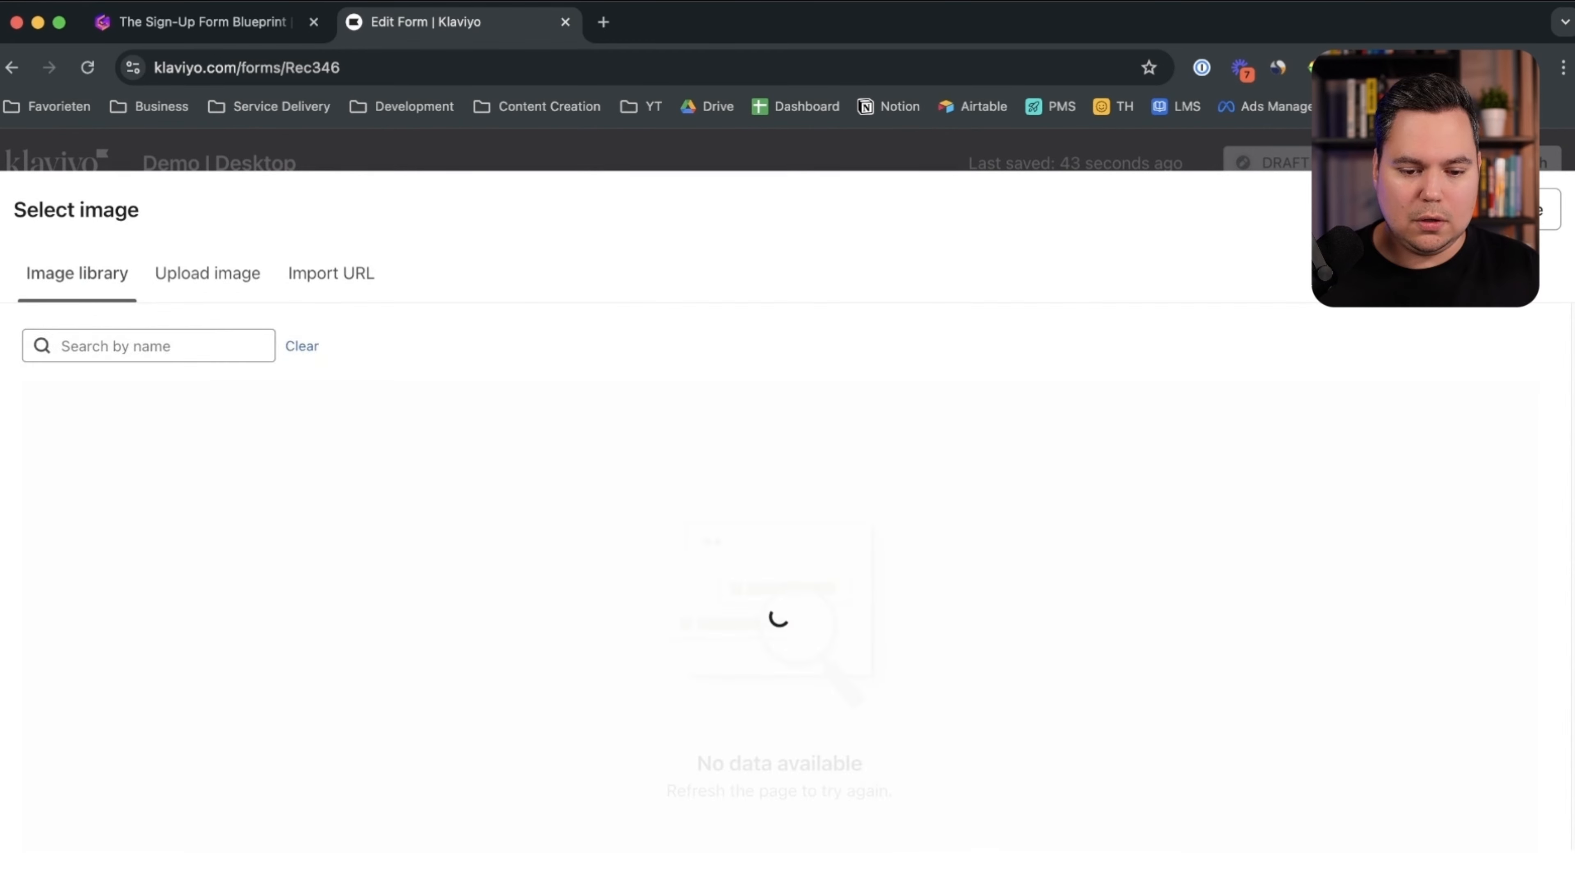
left_click(1488, 655)
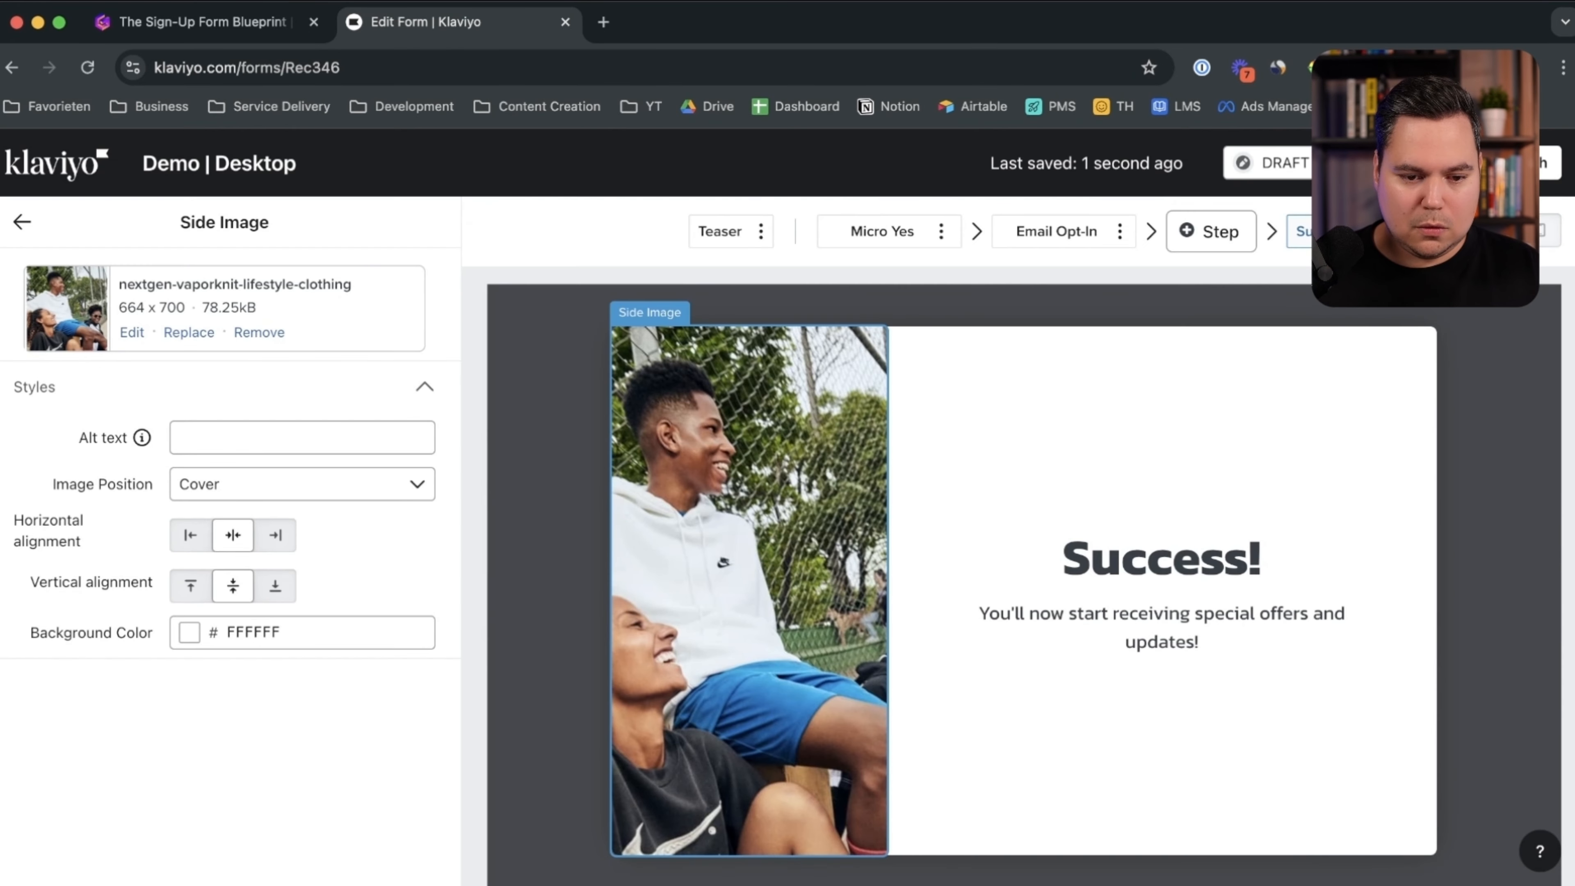
left_click(302, 438)
type("Nike")
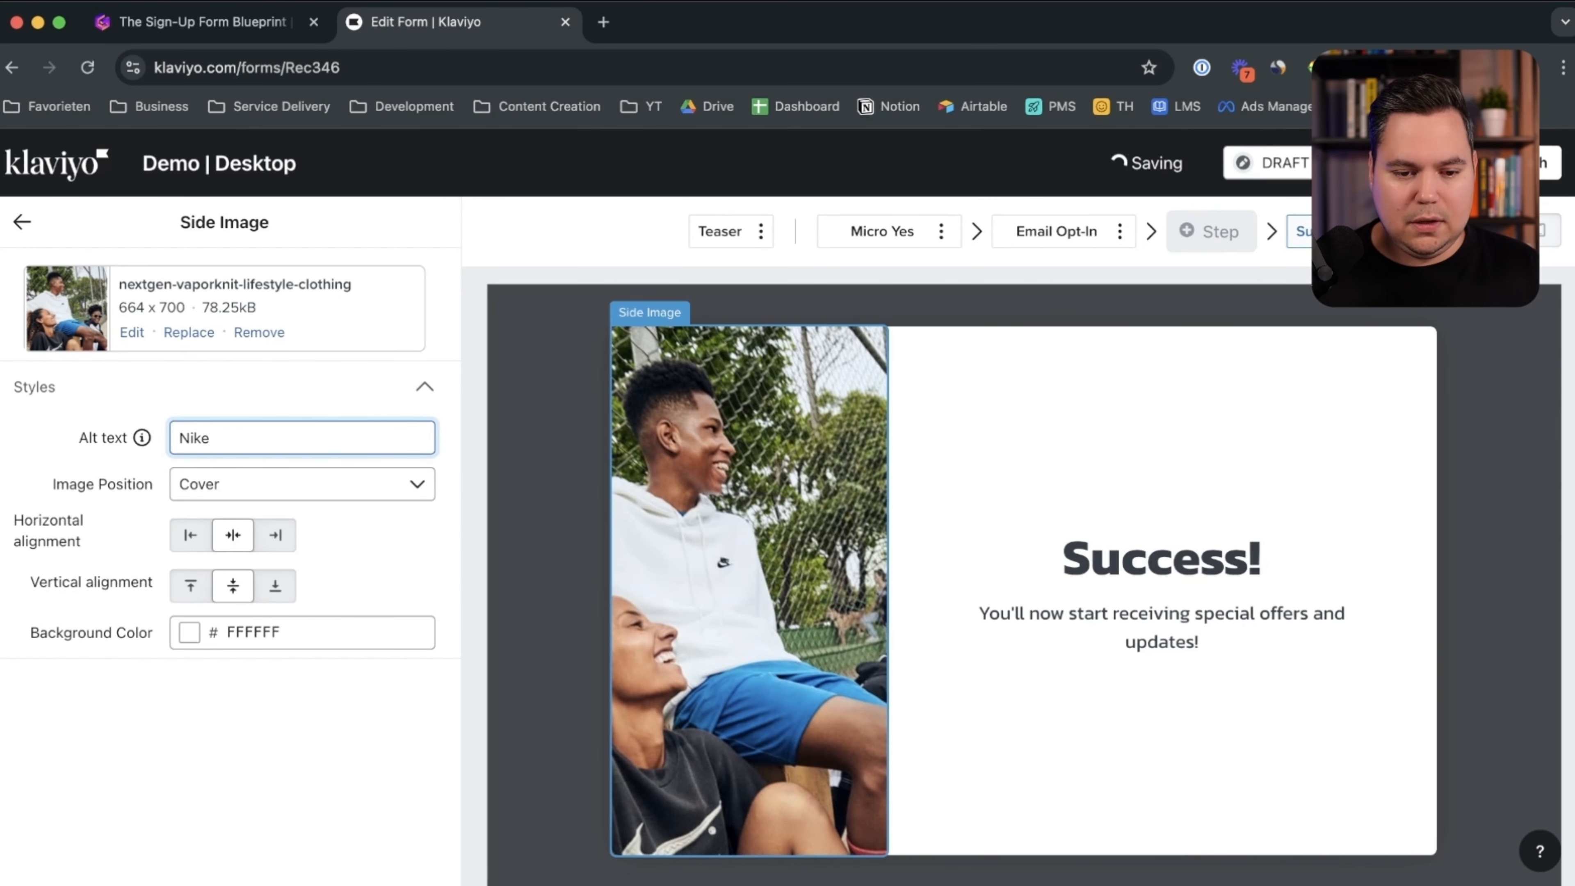
Step: Add an image block with the Nike swoosh logo above the Success step's heading and set its alt text to "Nike"
left_click(21, 222)
left_click(224, 451)
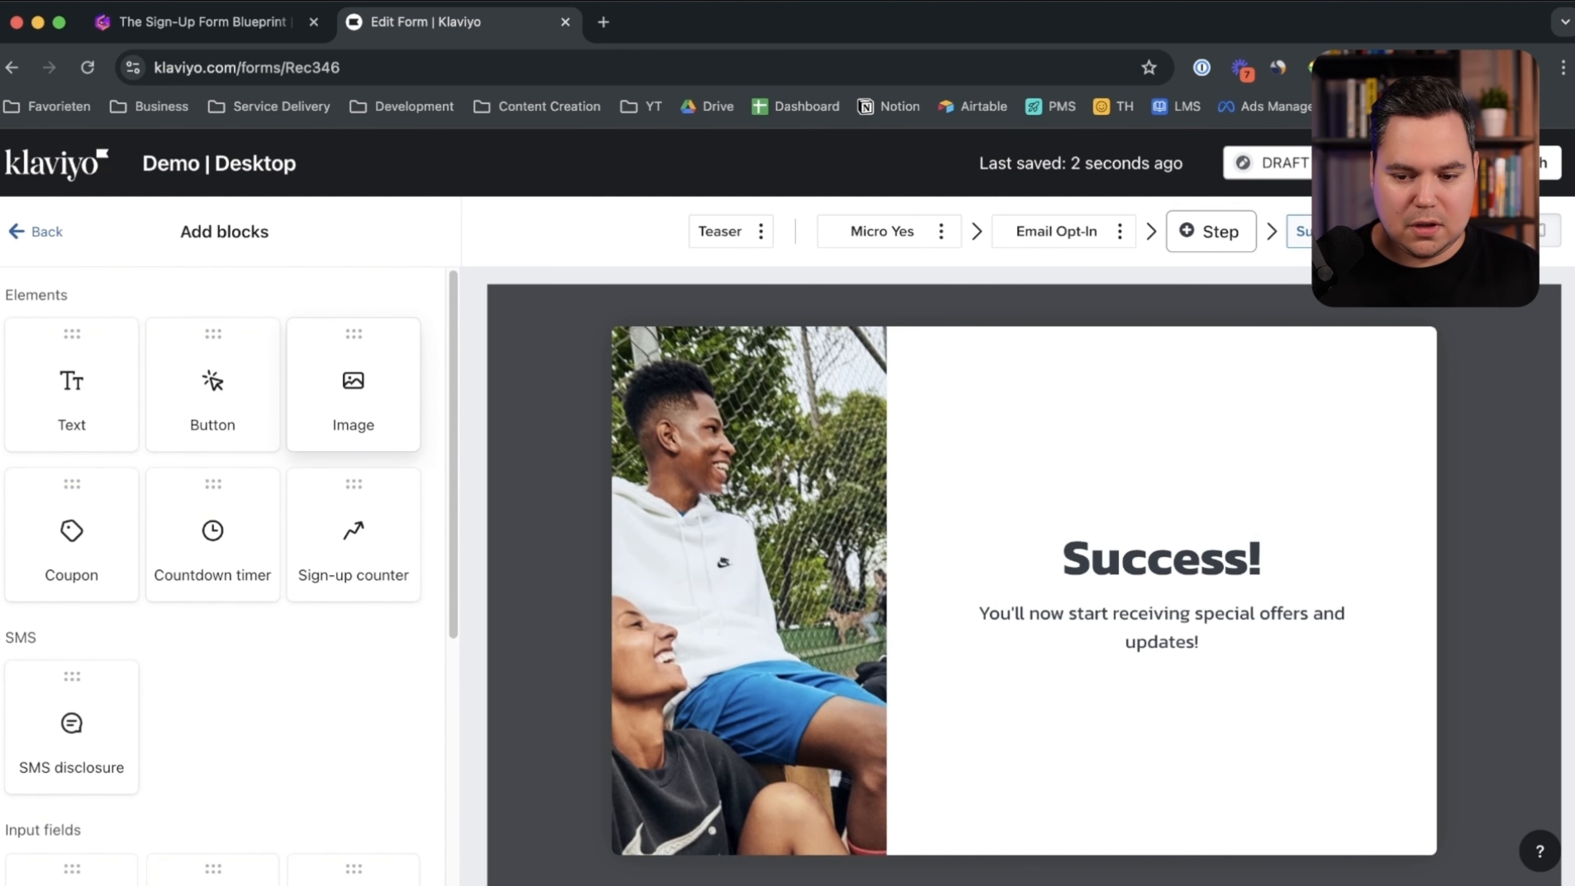
left_click(352, 377)
scroll(782, 558, "down", 5)
left_click(1488, 582)
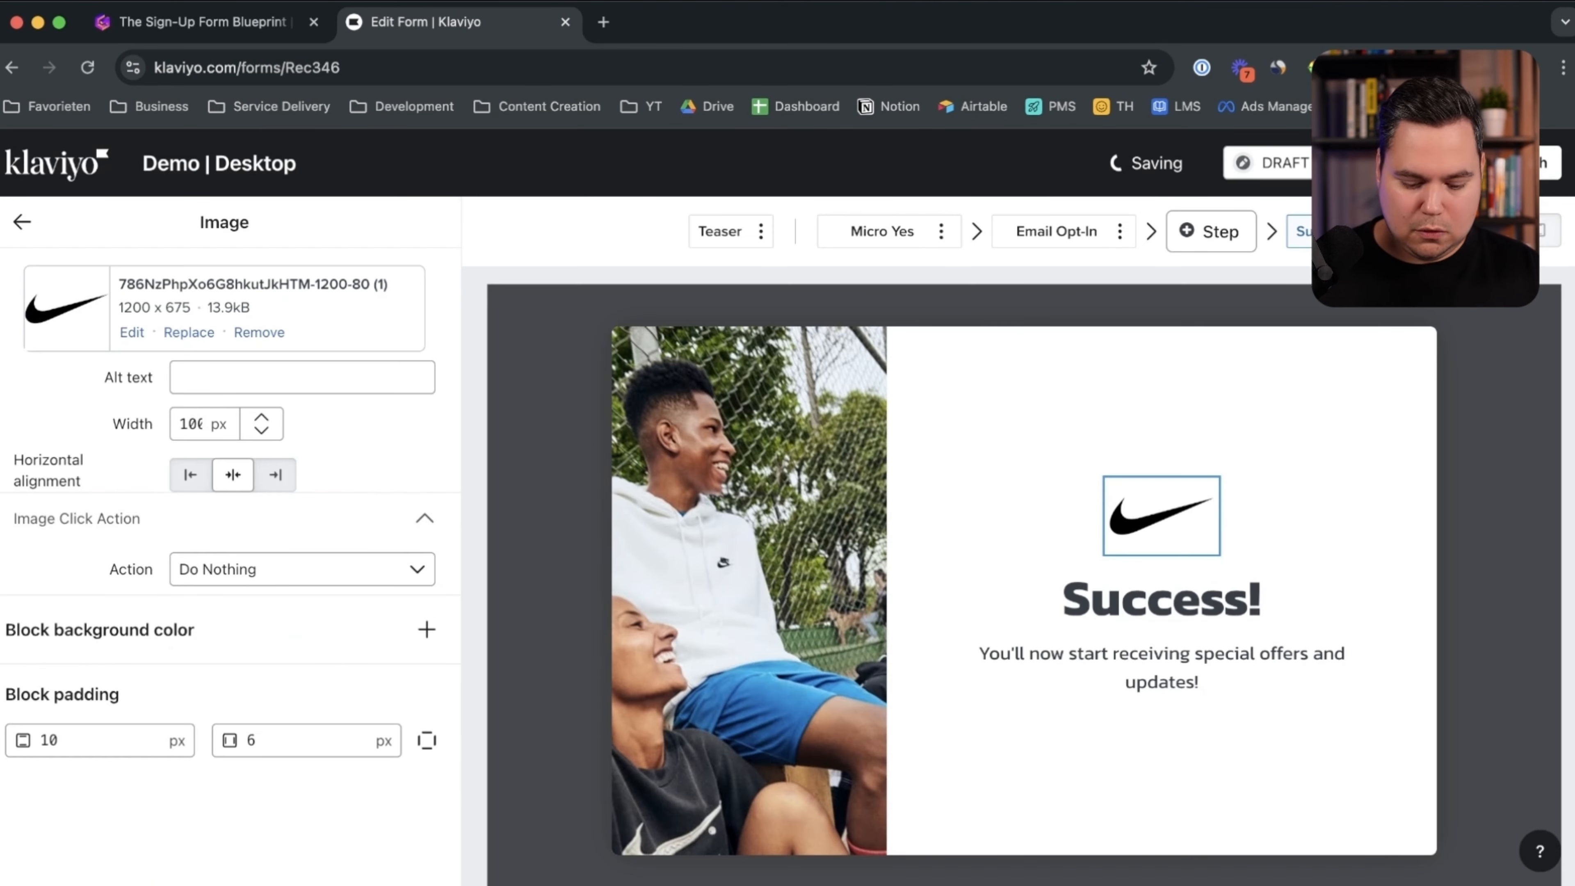
left_click(302, 377)
type("Nike")
Step: Replace the Success step's heading with "Your discount code is on it's way!"
left_click(1162, 599)
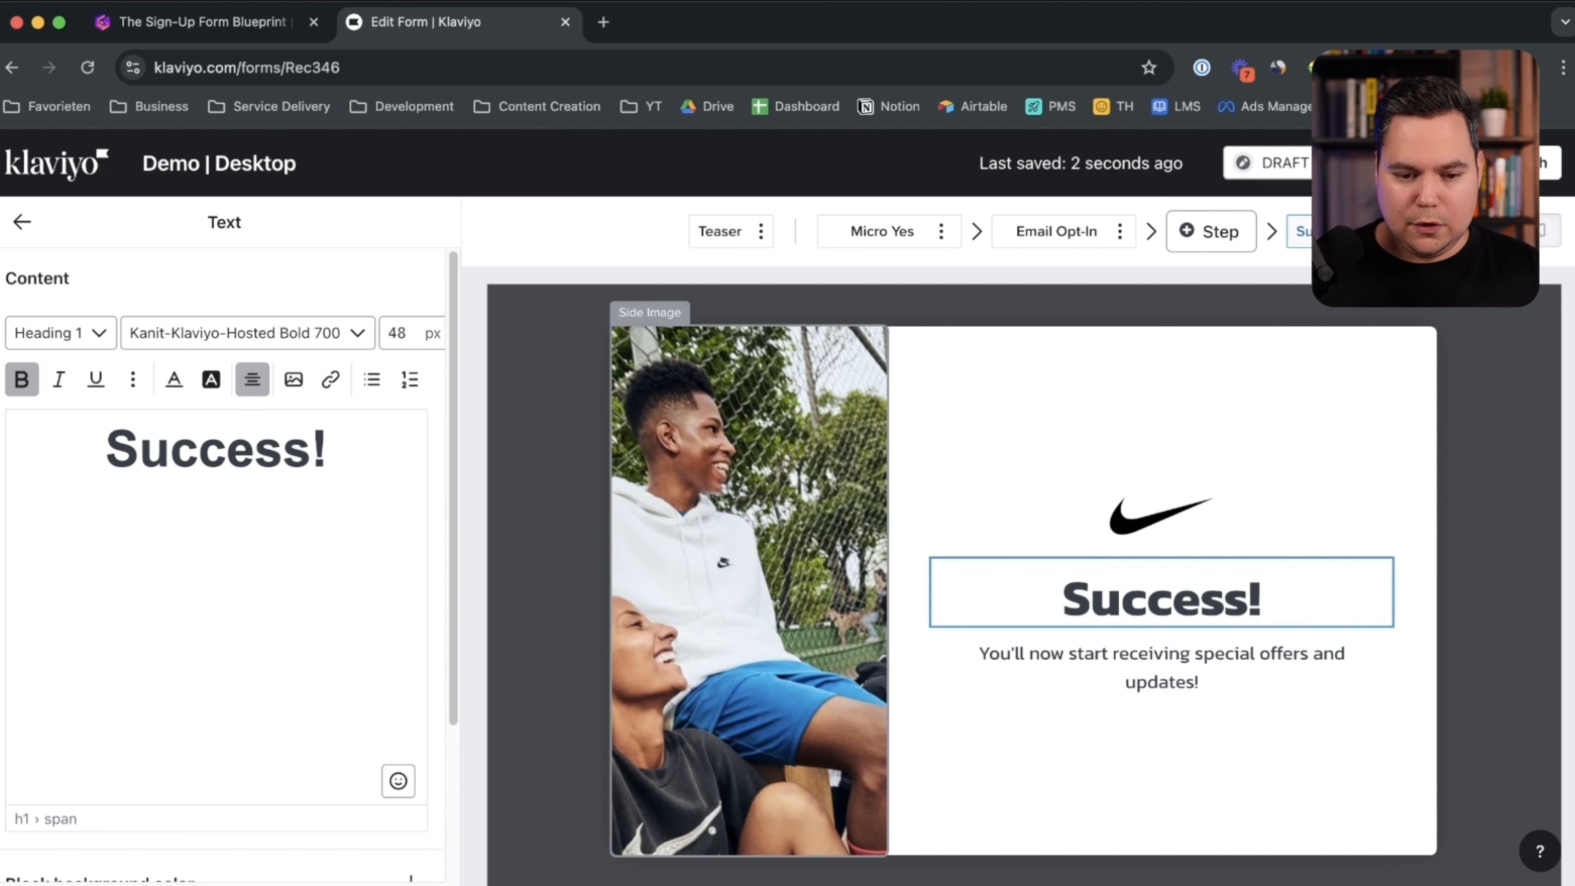
key("shift+Left")
key("shift+Left")
key("shift+Left")
key("shift+Left")
key("shift+Left")
key("shift+Left")
key("shift+Left")
key("shift+Left")
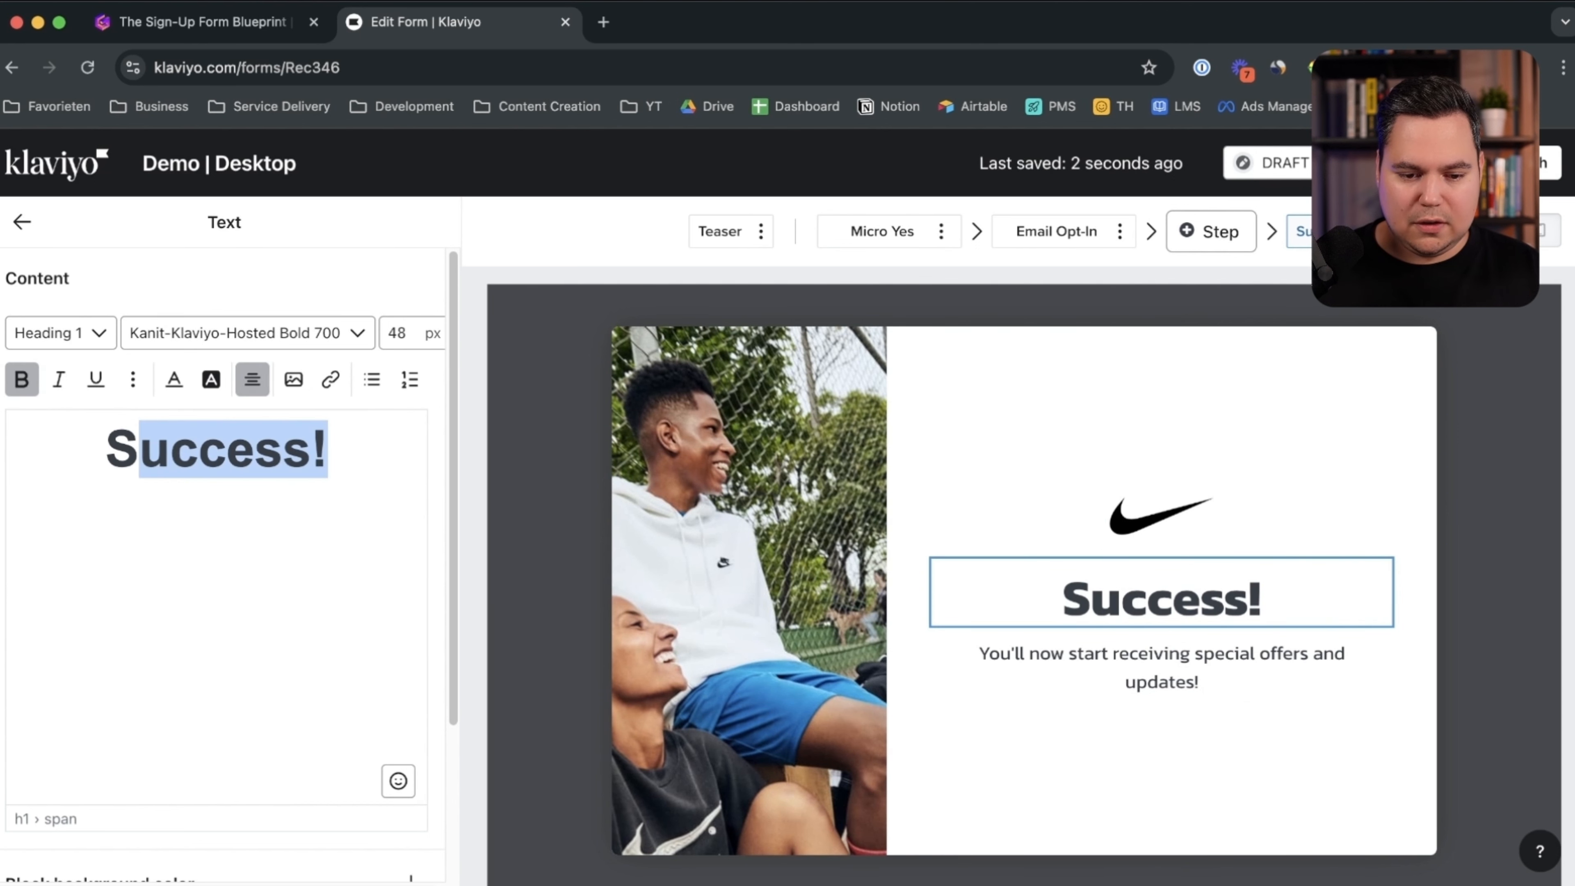
type("Your disco")
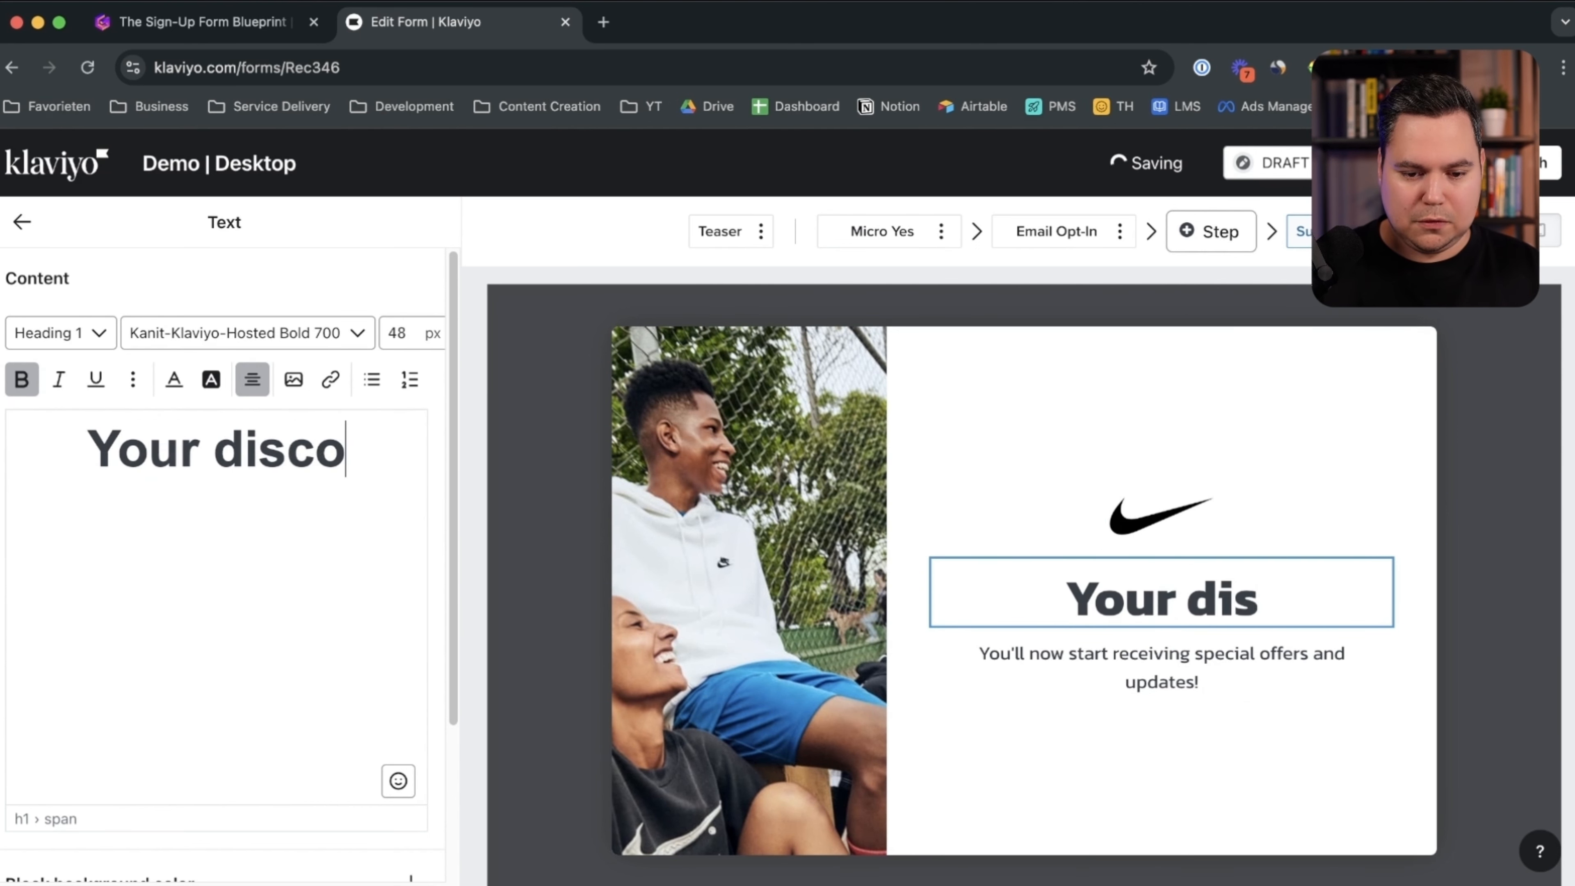
type("unt code is on it's way!")
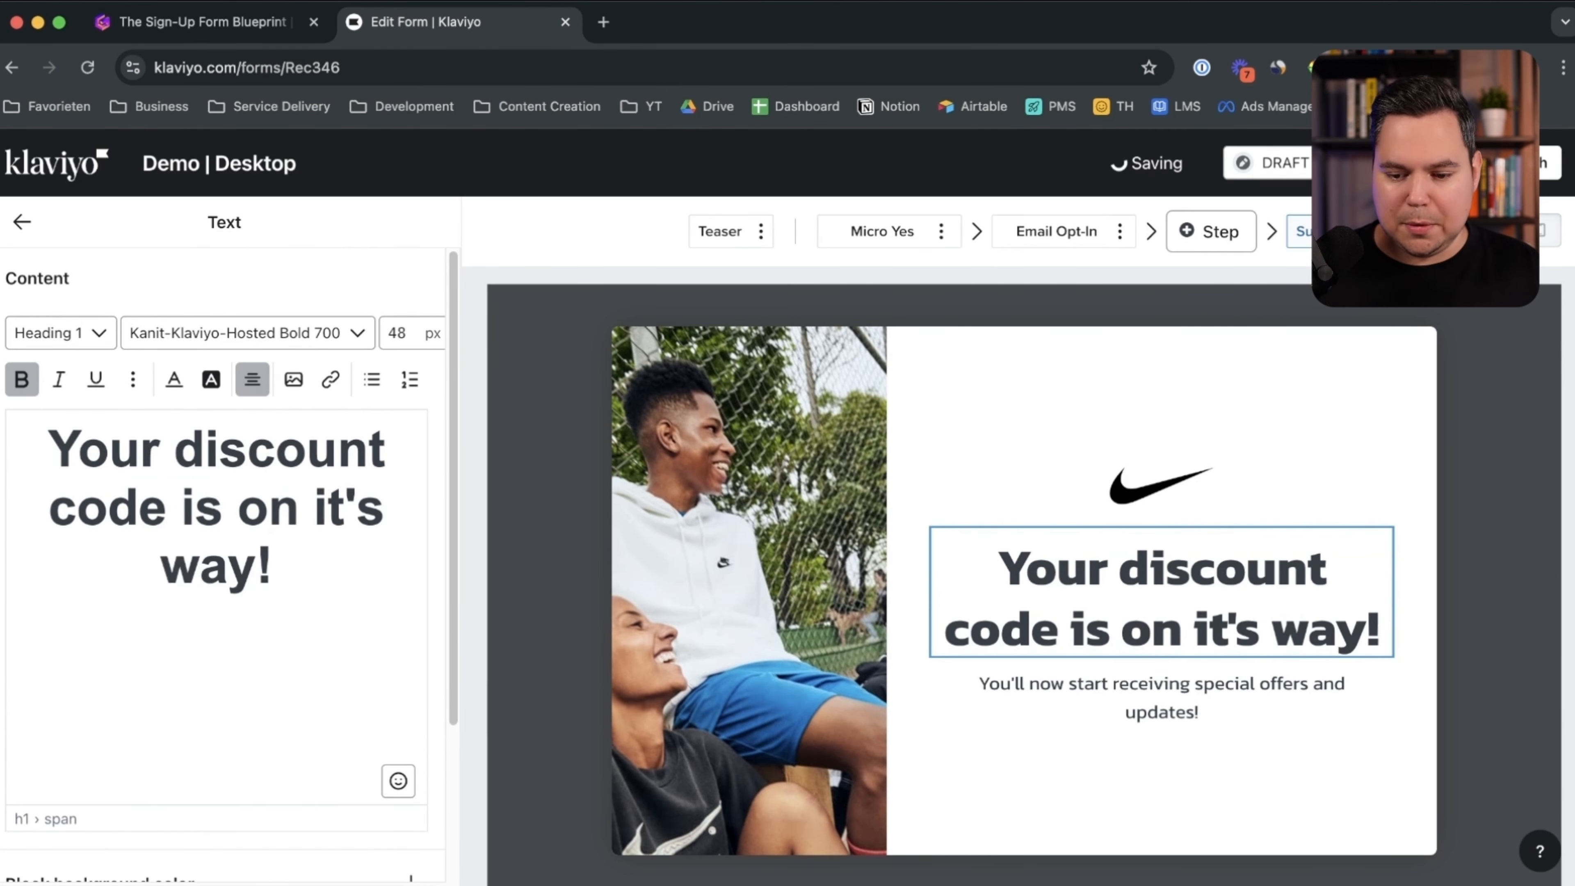
Step: Replace the Success step's body text with "Please check your inbox for the confirmation message with your discount code."
left_click(1141, 696)
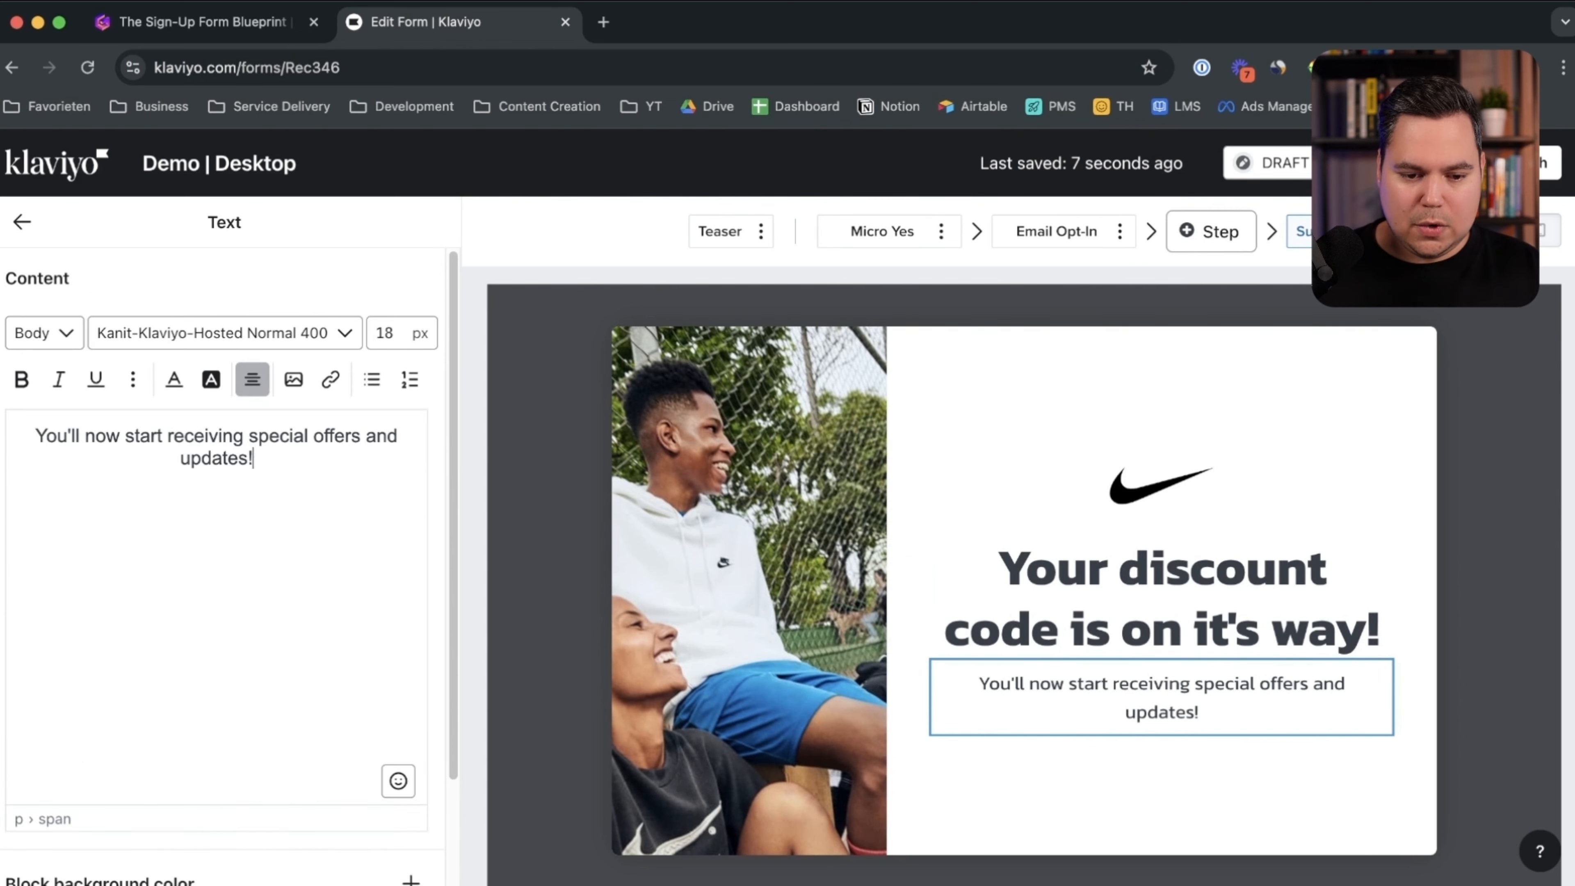
left_click_drag(254, 459, 46, 437)
type("Plea")
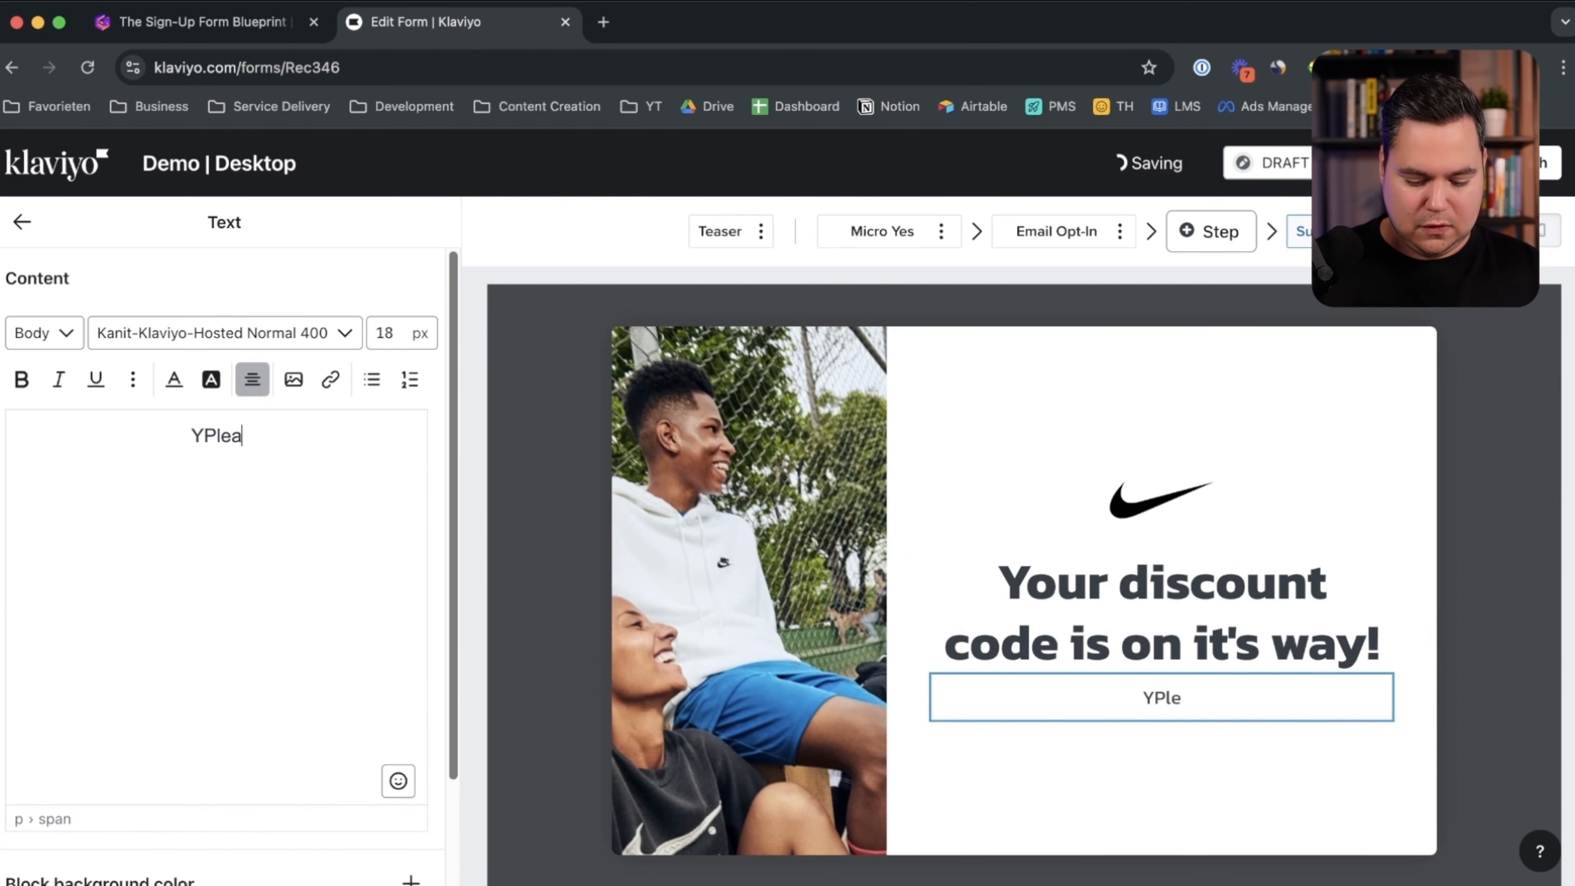
type("se check your inbox")
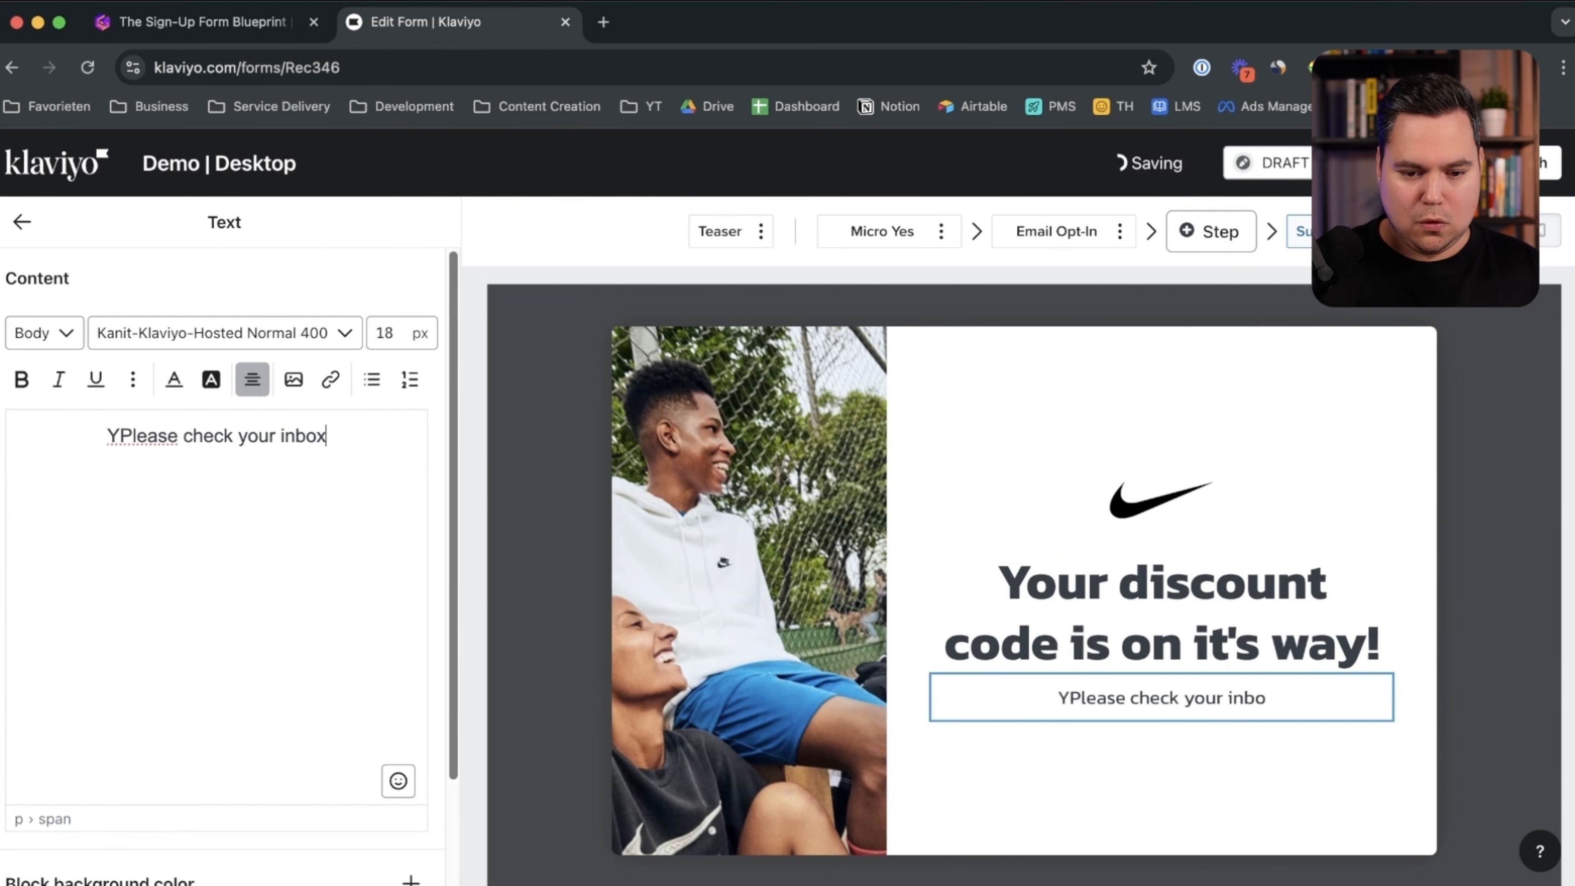
type(" for the confirmatio")
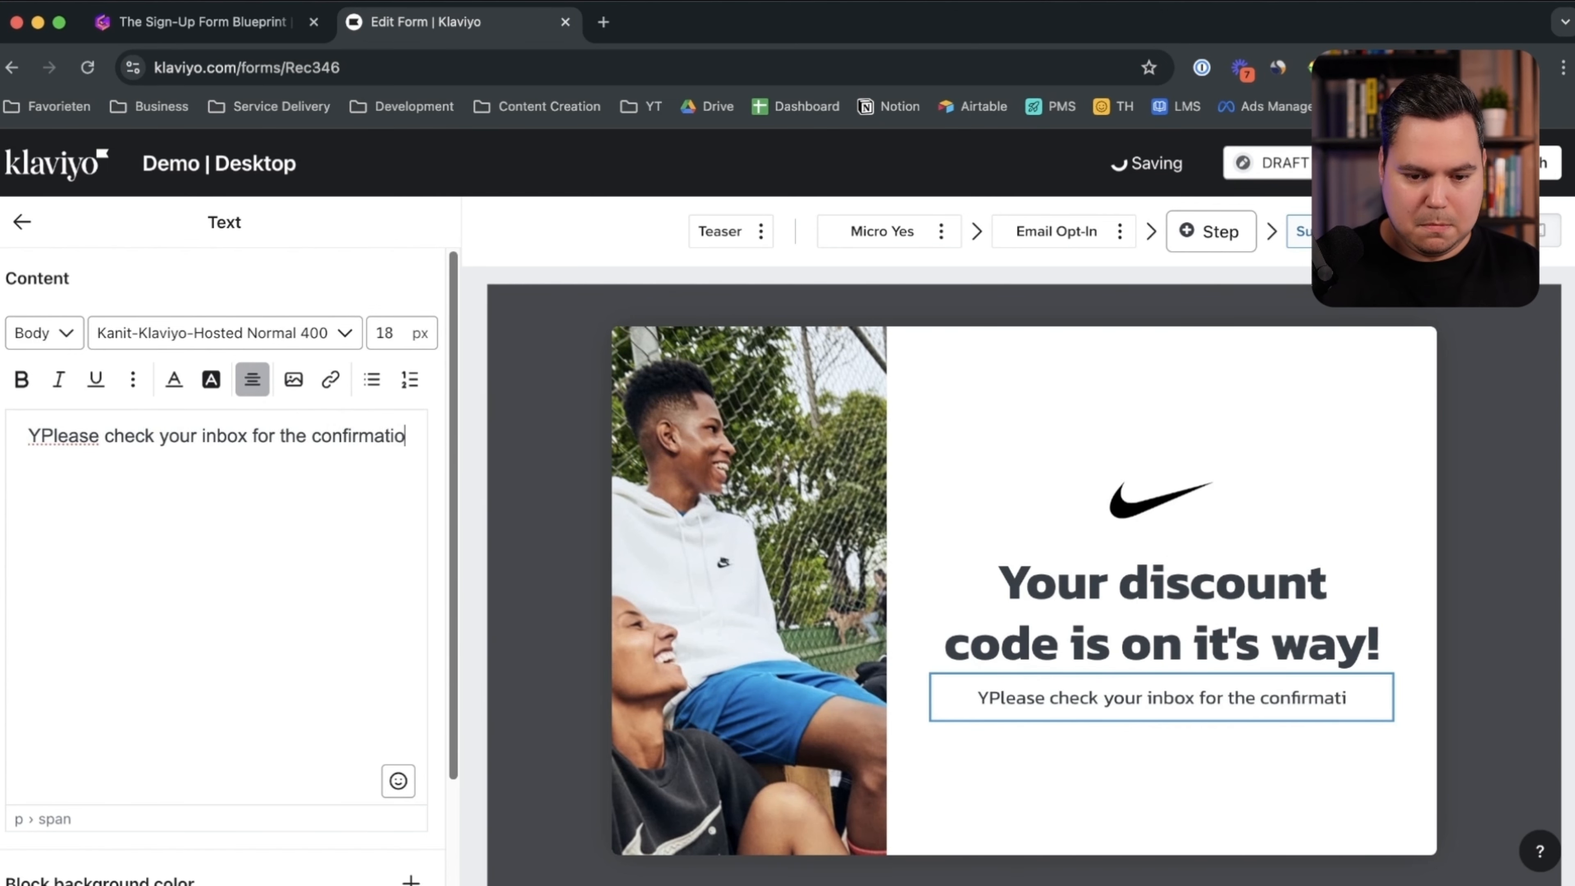
type("n message with your discount code.")
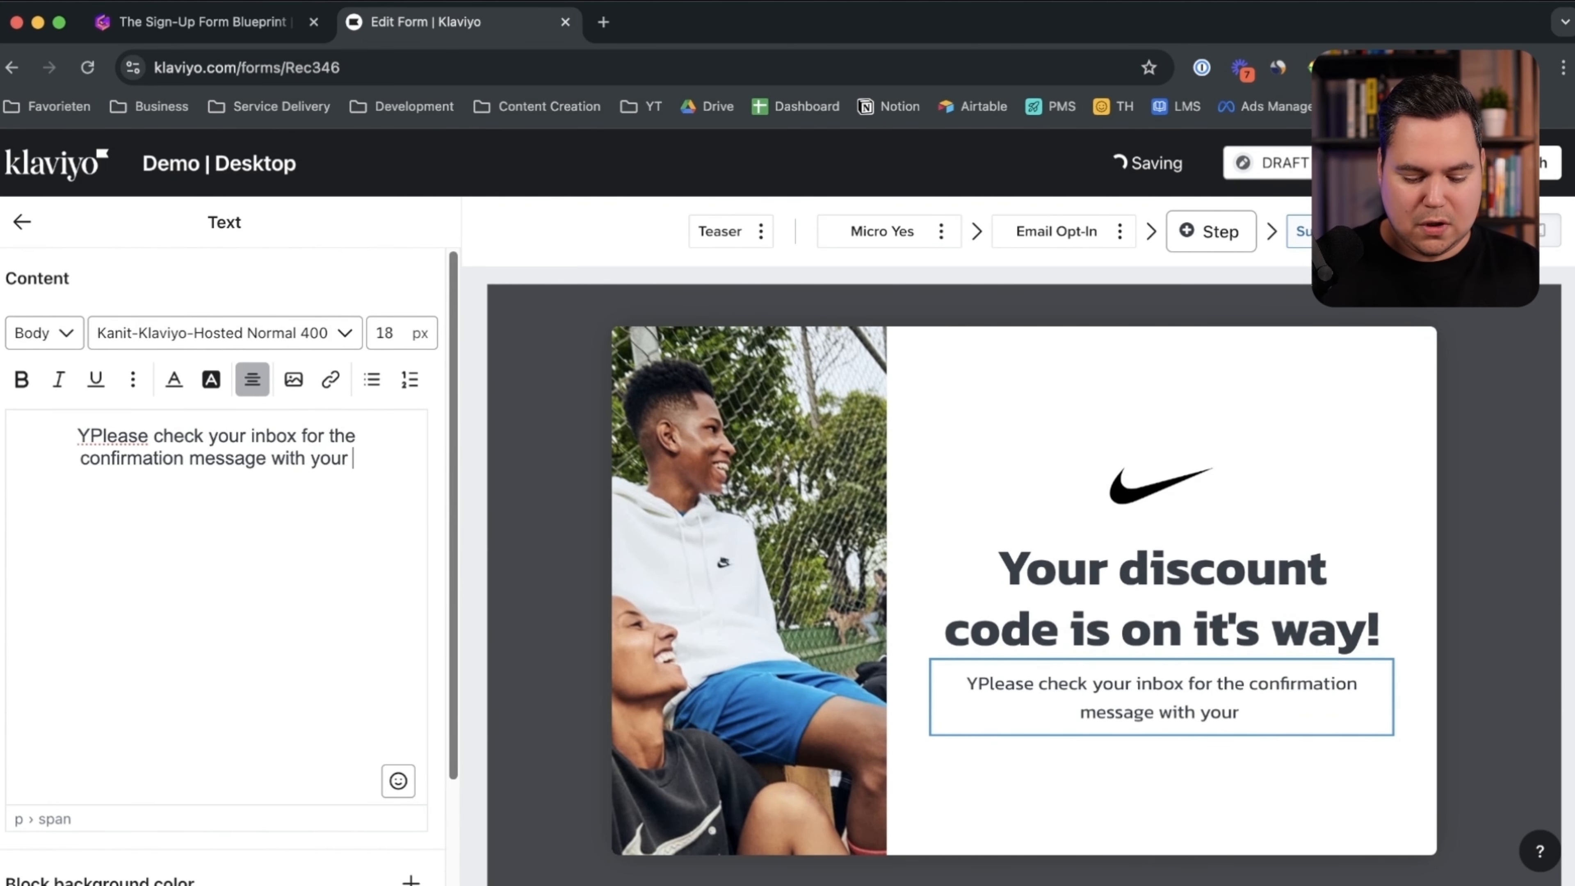
Step: Add a bold second paragraph "Didn't receive an email within 5 minutes? Please check your spam box." and remove the stray "Y" from the first
key("Return")
type("Didn'")
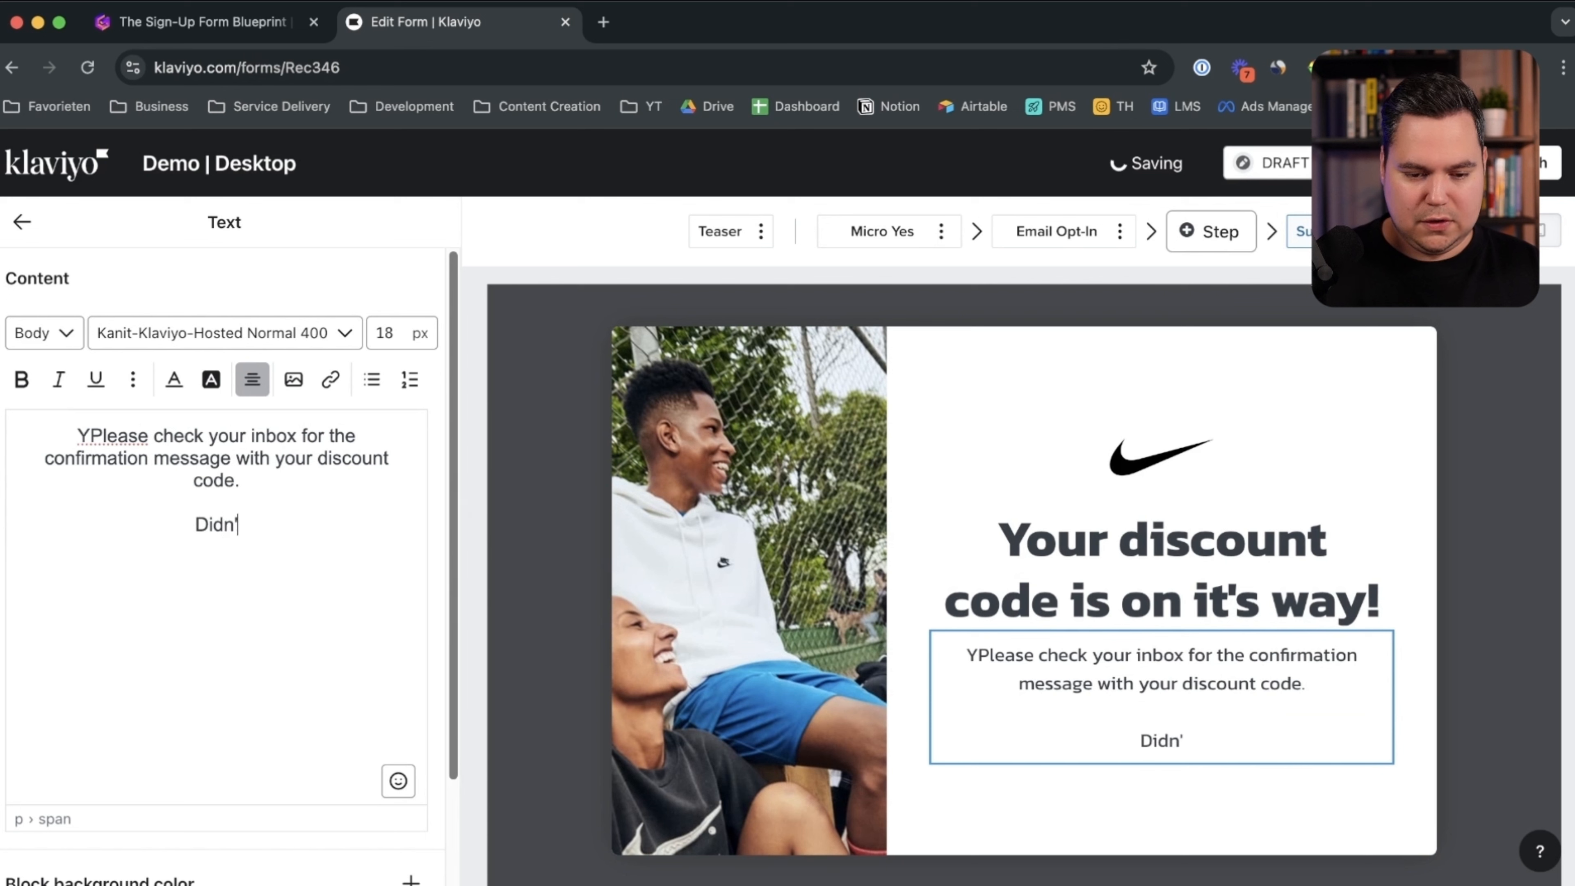
type("t receive an email w")
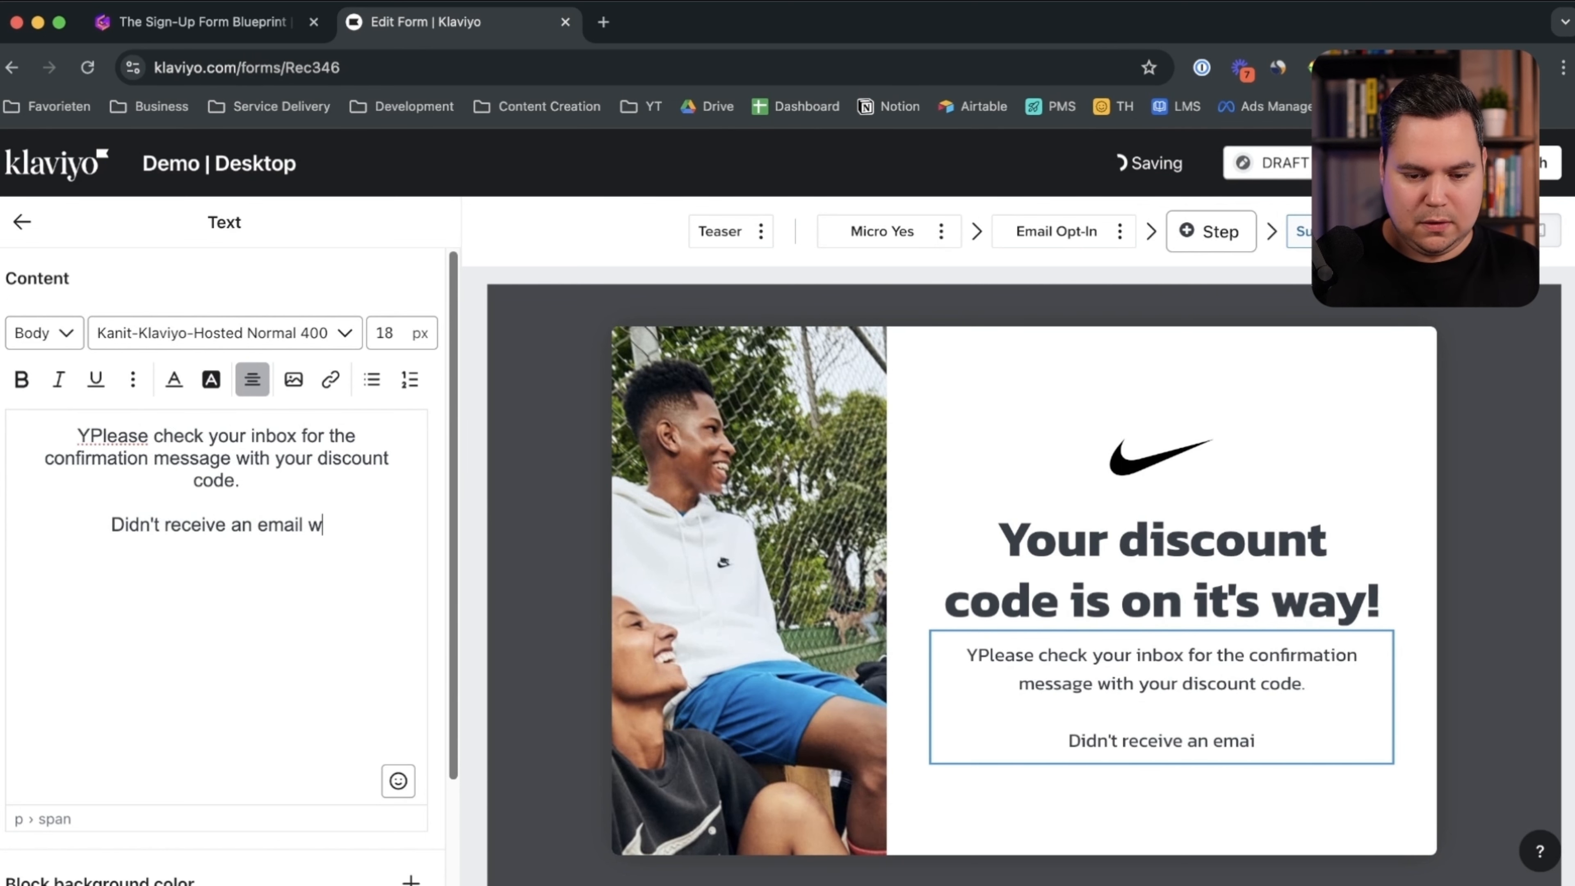
type("ithin 5 minutes? Please check your spa")
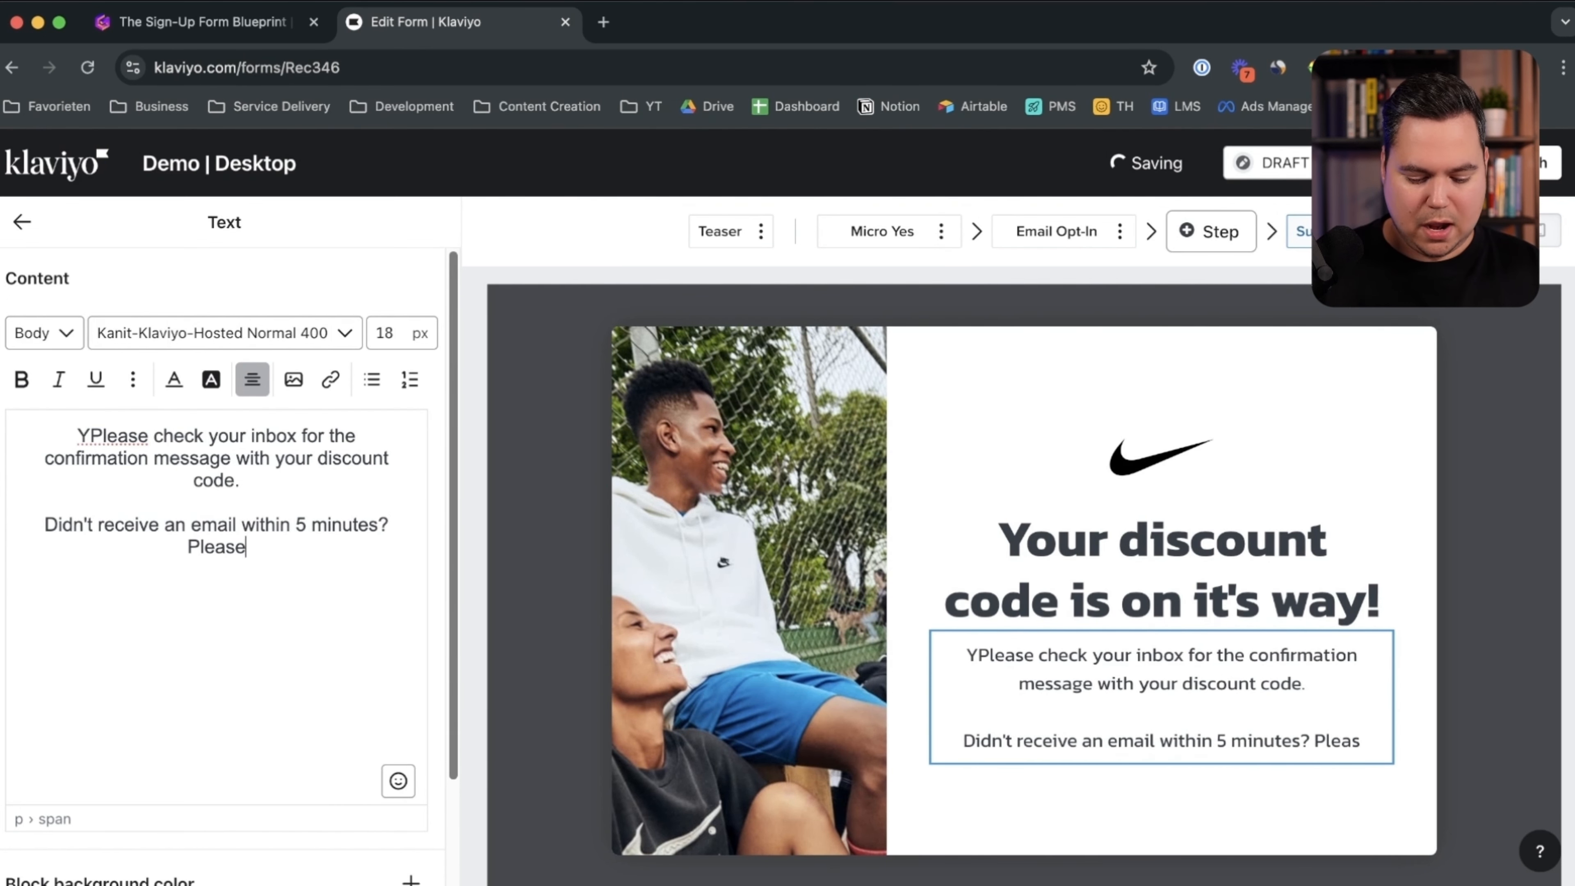
type("m box.")
left_click(89, 436)
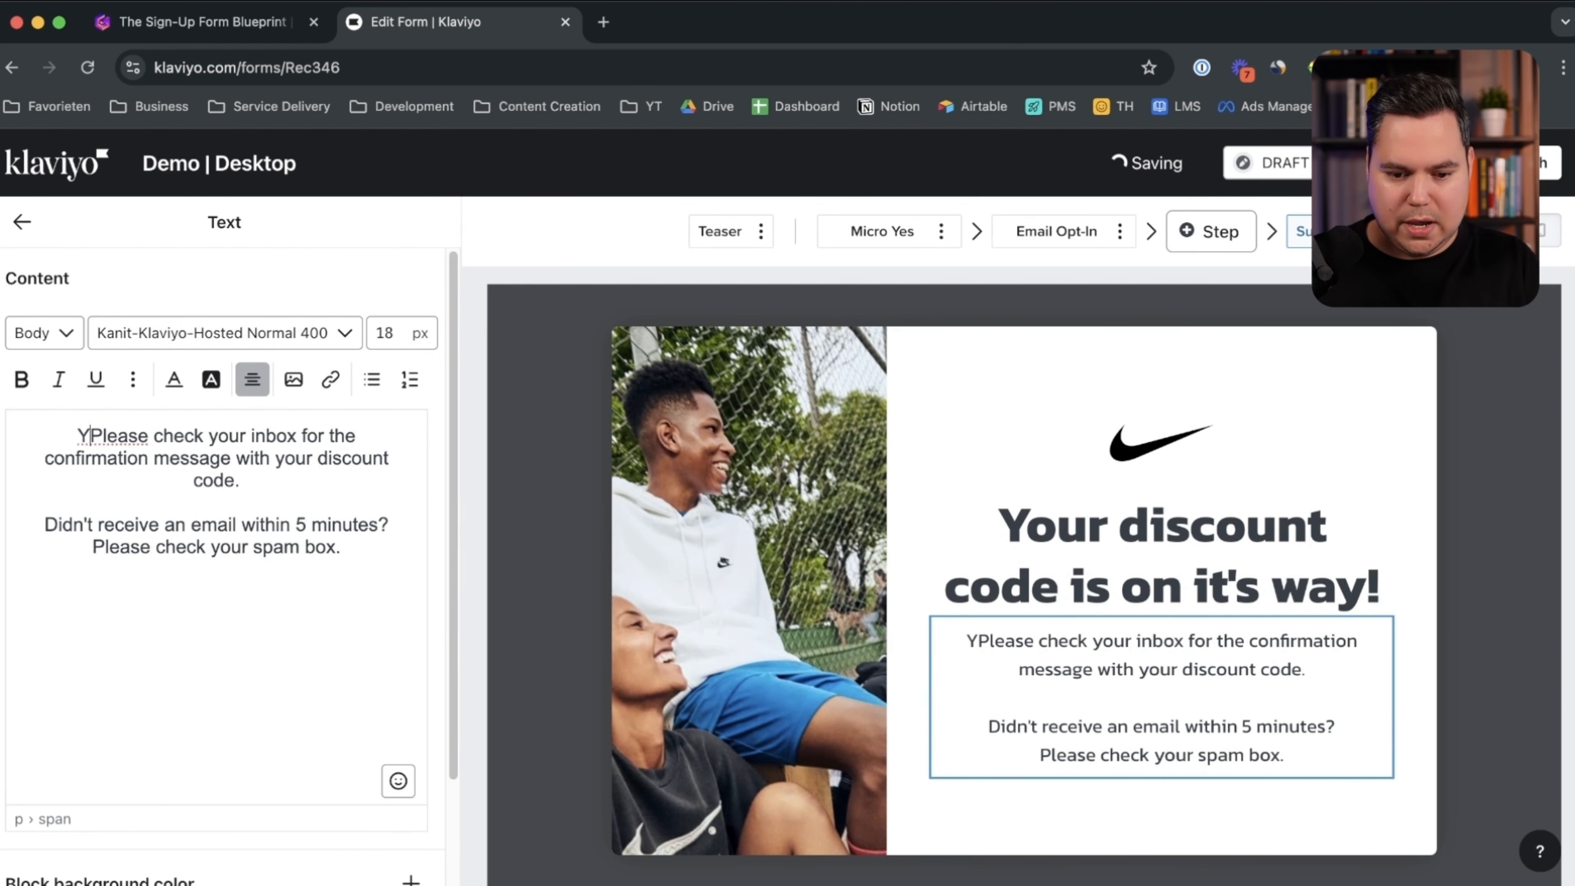
key("BackSpace")
left_click_drag(349, 525, 31, 502)
left_click(21, 379)
Step: Change the font of both body paragraphs on the Success step and increase the text block's padding above them
key("ctrl+a")
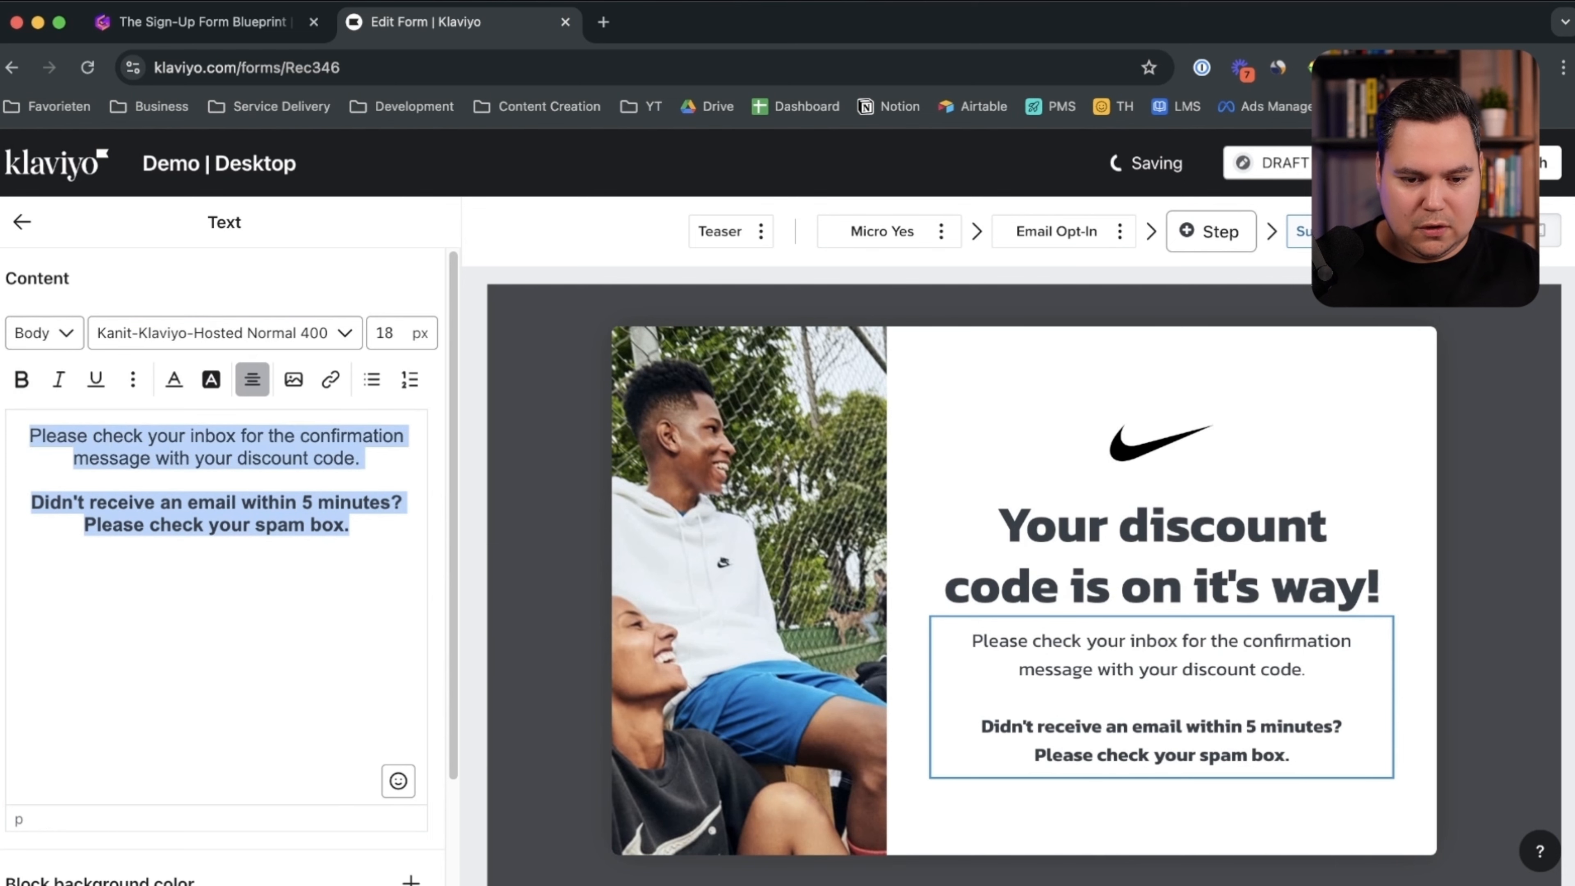
left_click(217, 333)
scroll(236, 557, "down", 2)
left_click(202, 557)
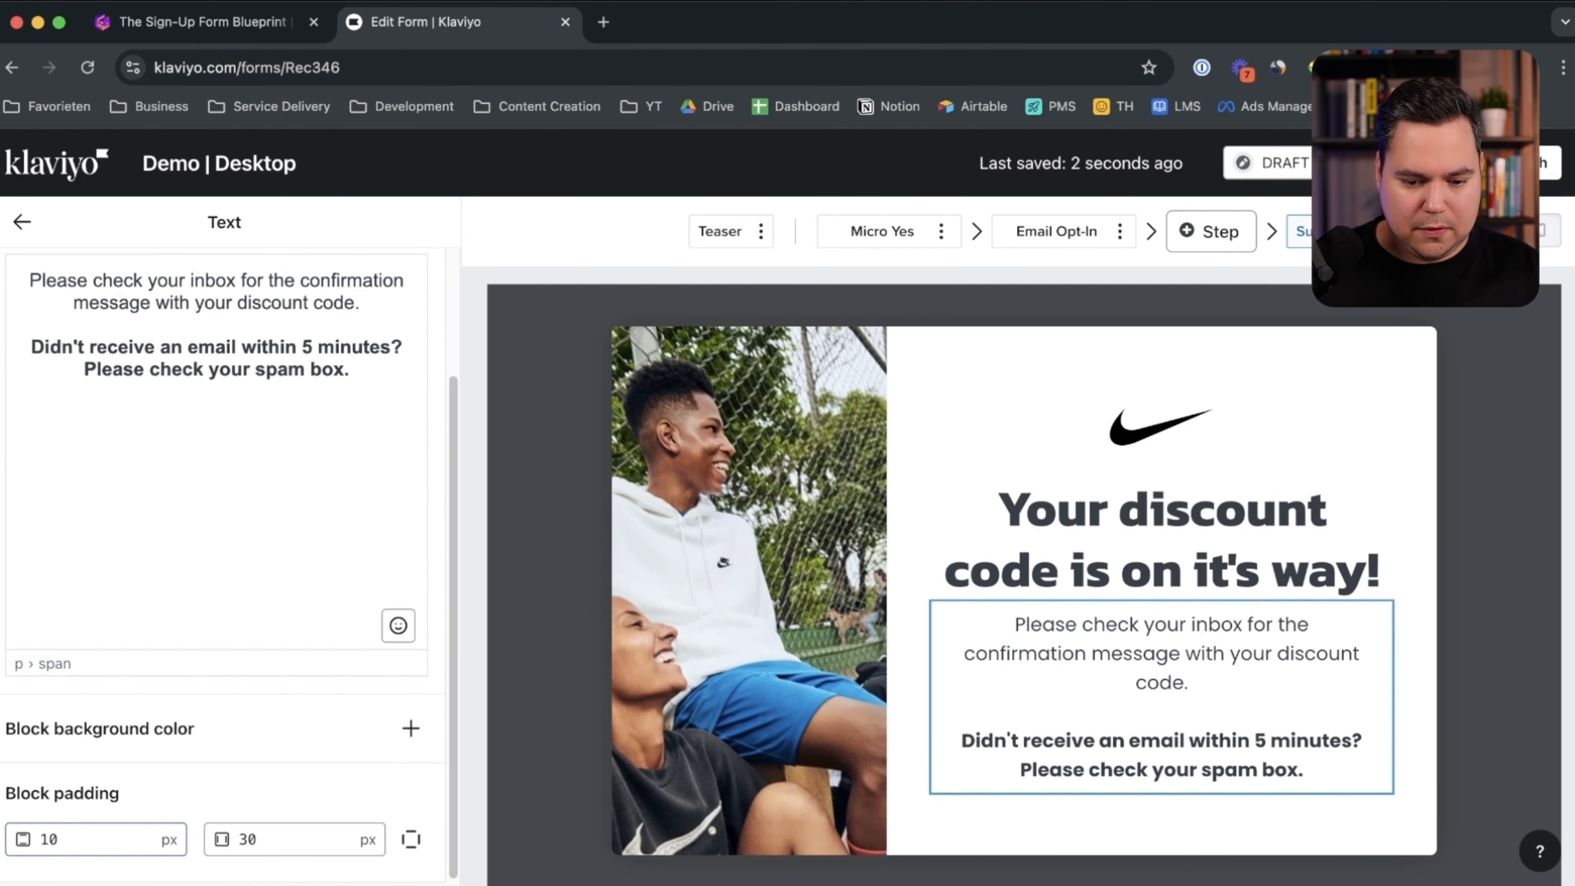
left_click(411, 840)
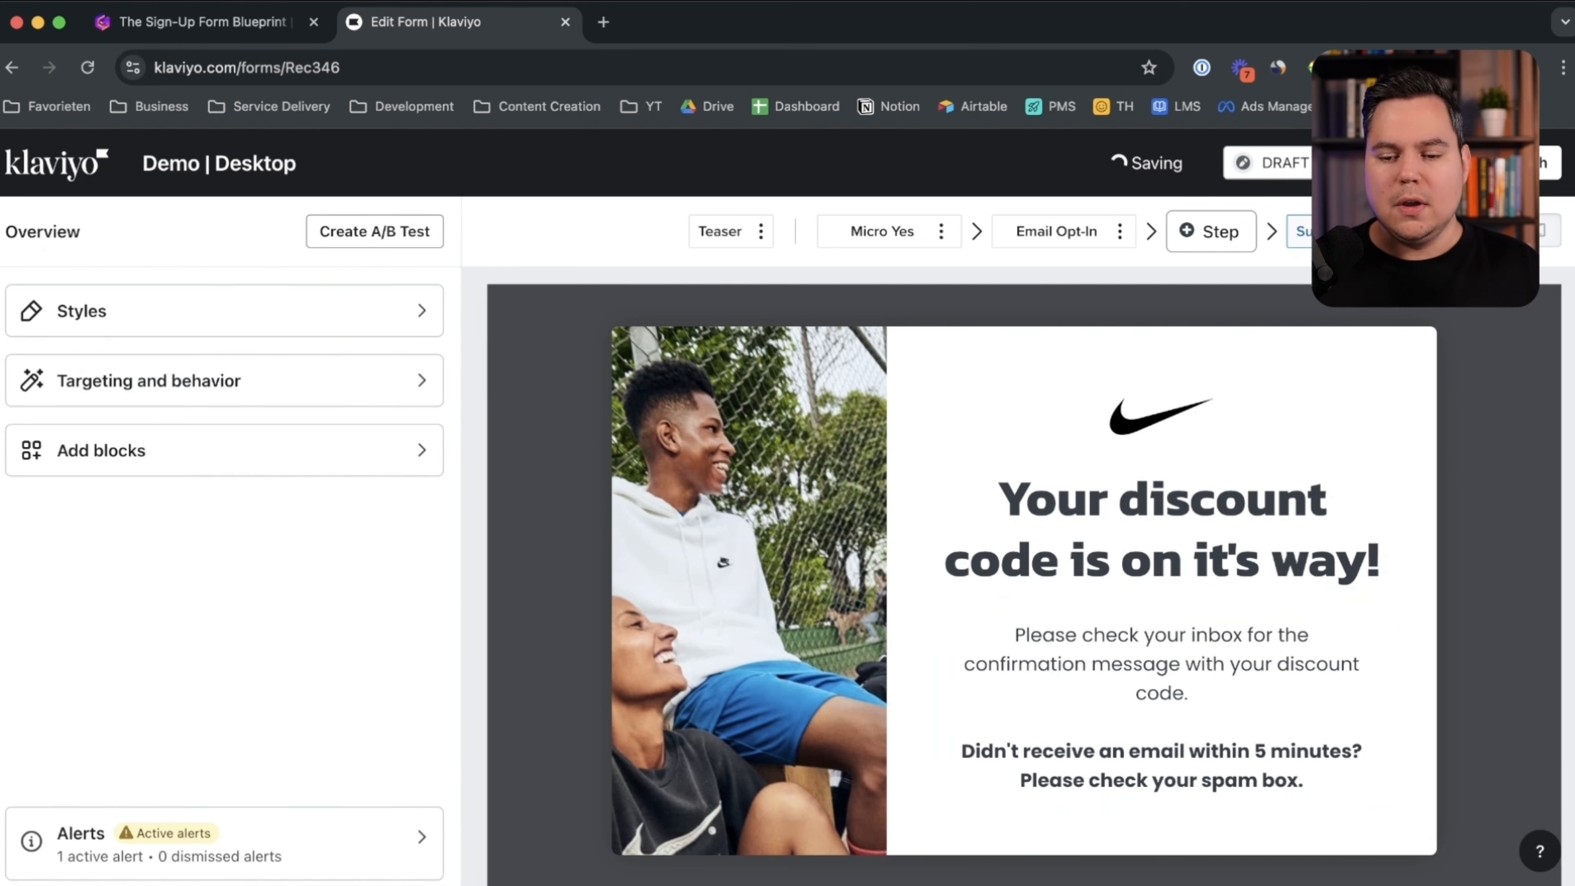